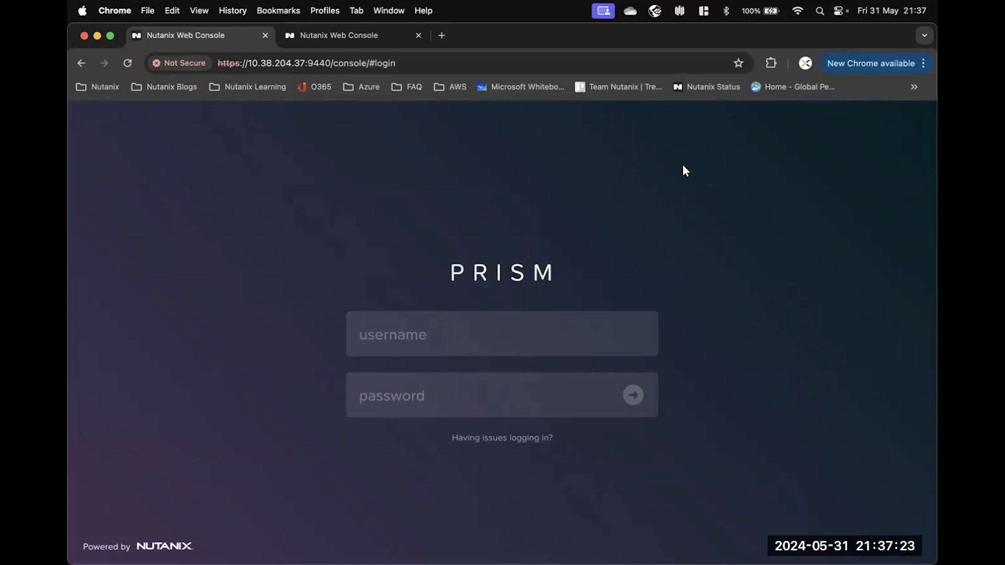
Sign in to Prism Element as admin using the account password.
{"action": "left_click", "coordinate": [388, 335]}
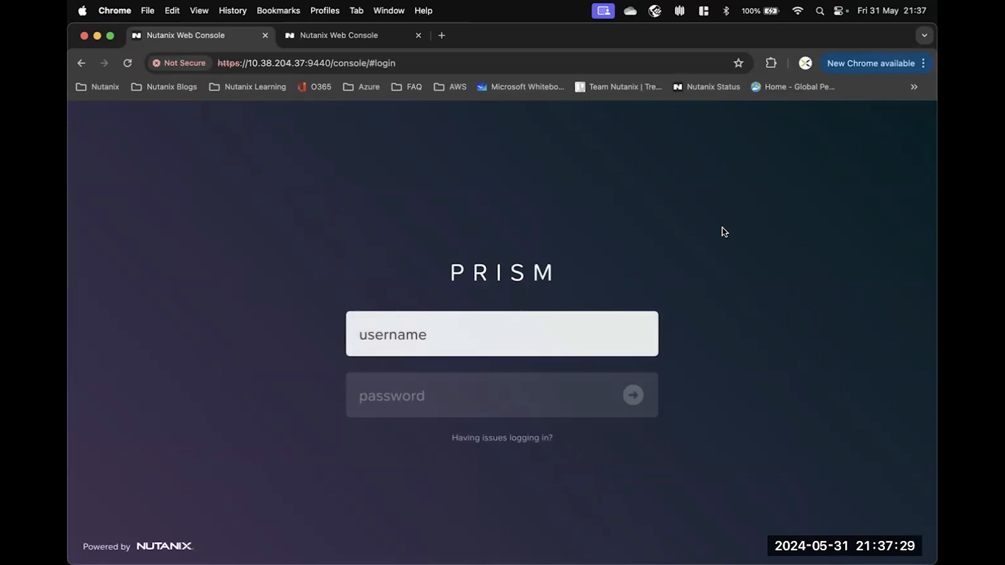
{"action": "type", "text": "admin"}
{"action": "key", "text": "Tab"}
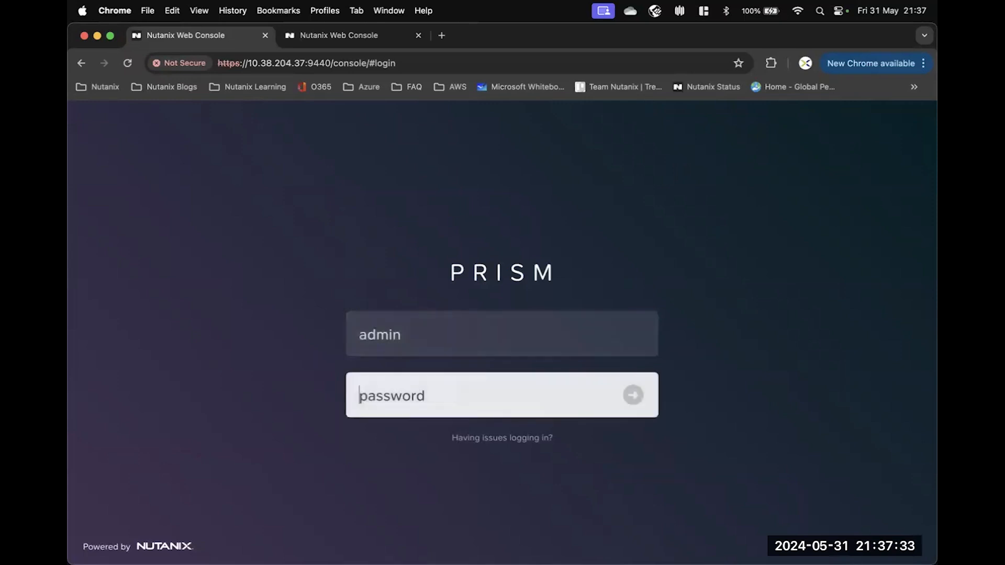
{"action": "key", "text": "super+v"}
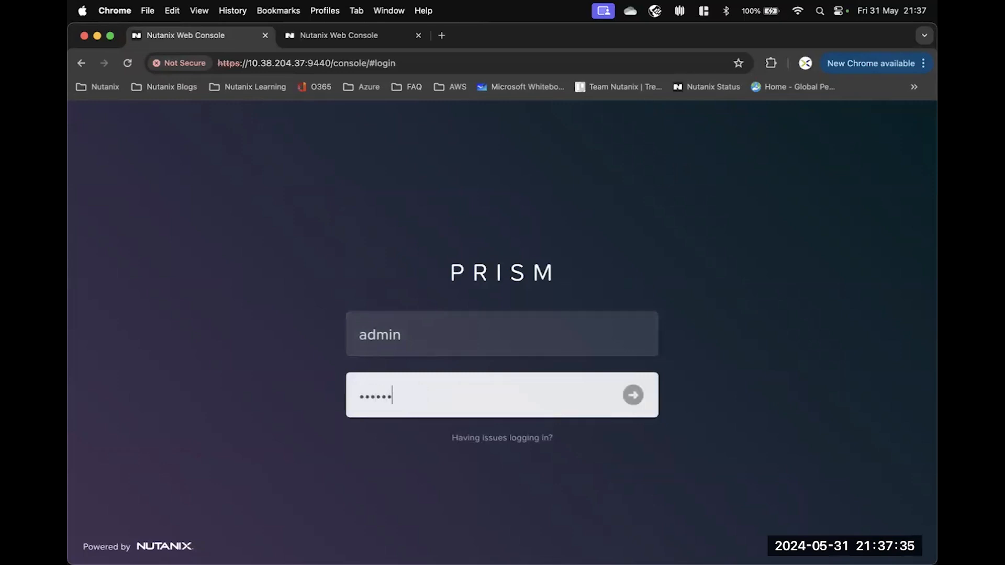
{"action": "type", "text": "•••••"}
{"action": "key", "text": "Return"}
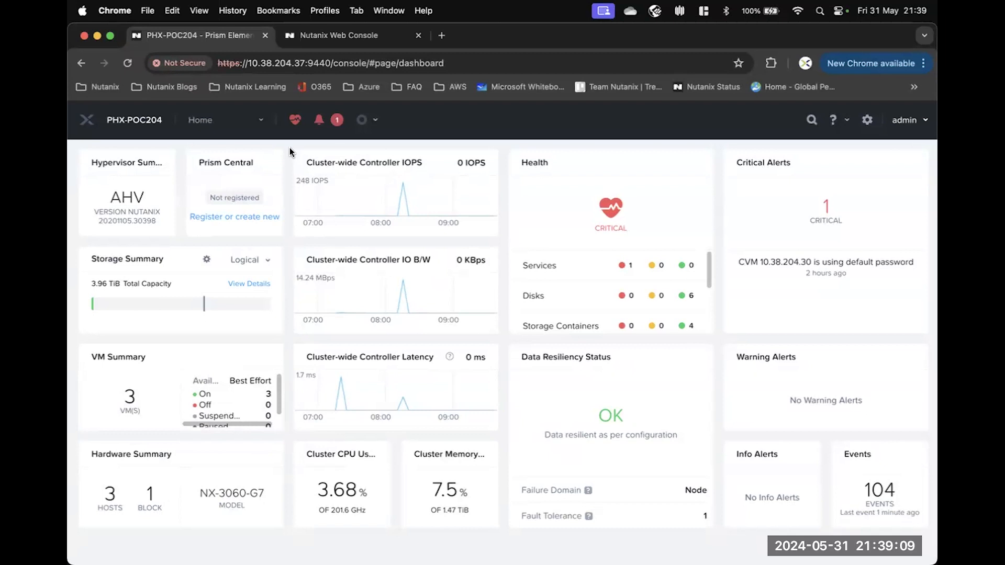
In Cluster Details, change the cluster name PHX-POC204 to PROD and save.
{"action": "left_click", "coordinate": [126, 121]}
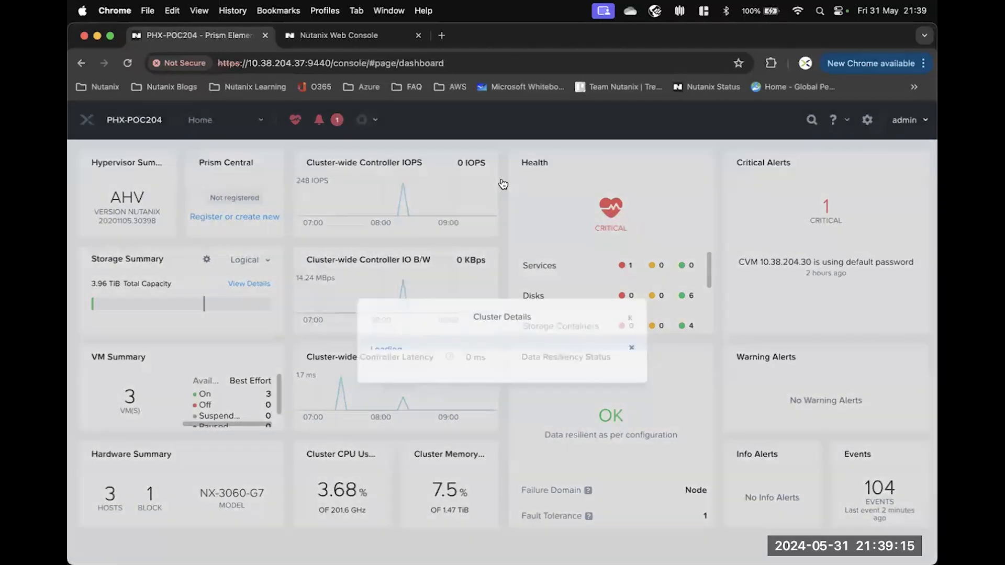
{"action": "scroll", "coordinate": [494, 211], "scroll_direction": "down", "scroll_amount": 2}
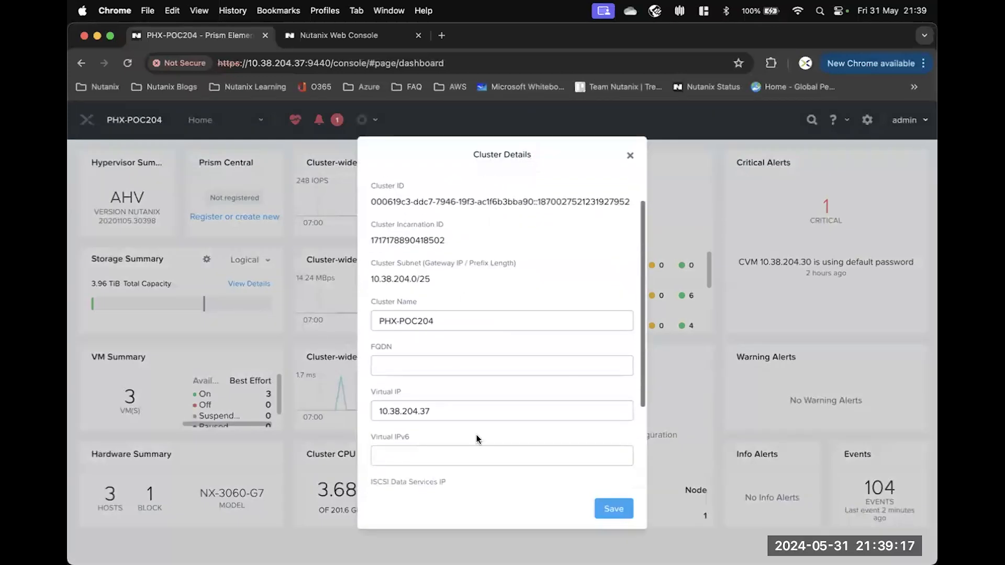
{"action": "double_click", "coordinate": [434, 413]}
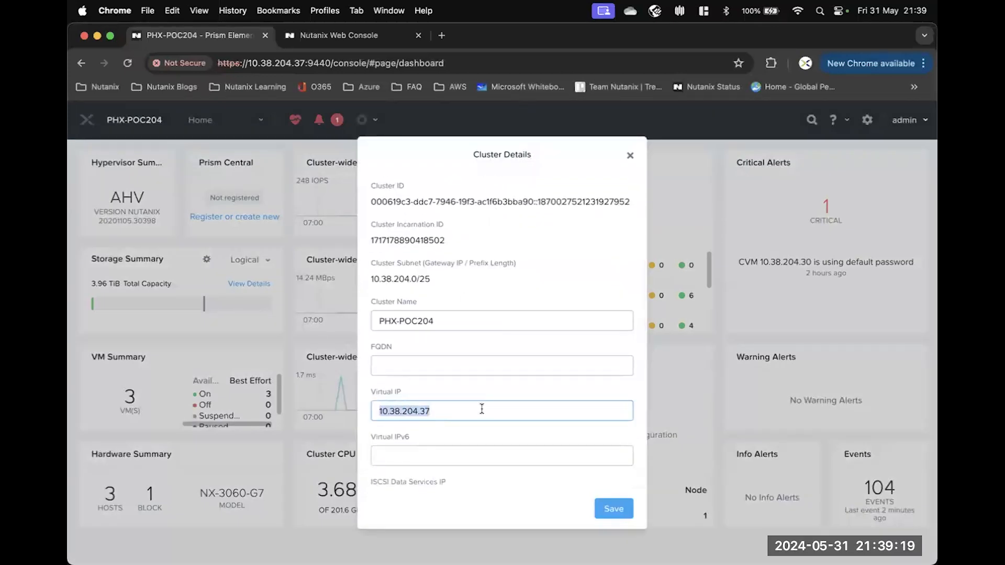
{"action": "left_click", "coordinate": [446, 413]}
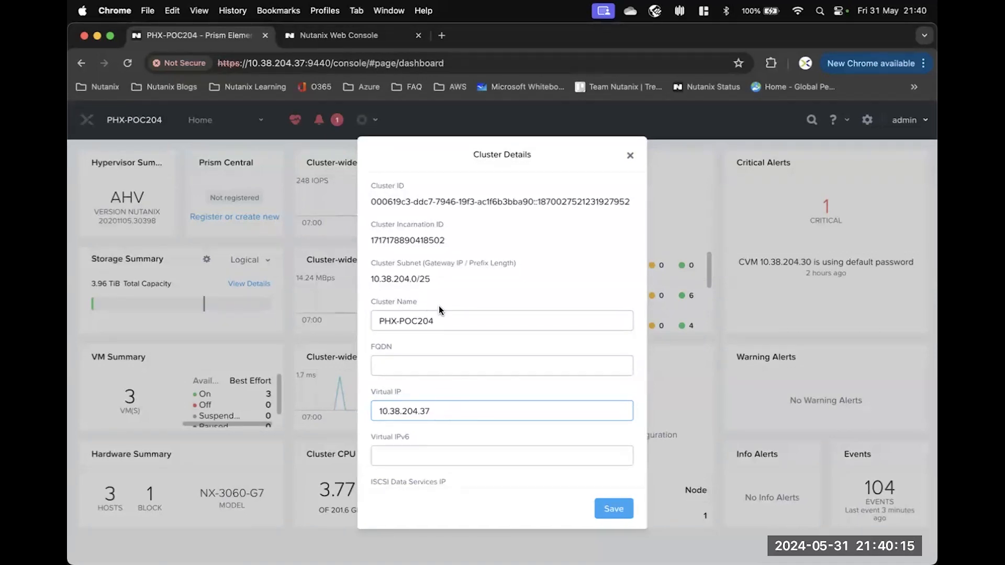
{"action": "left_click_drag", "start_coordinate": [442, 319], "coordinate": [364, 321]}
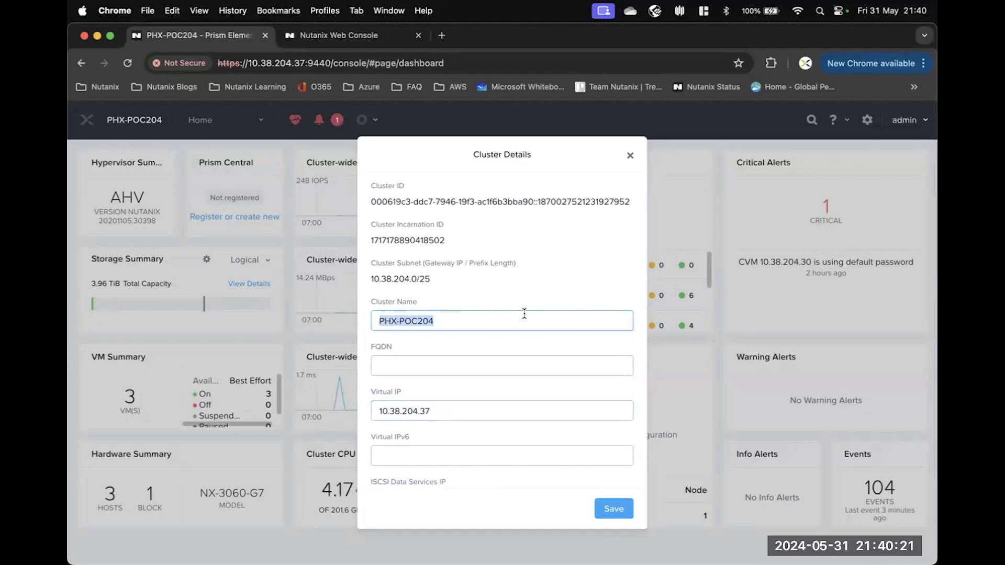
{"action": "type", "text": "PROD"}
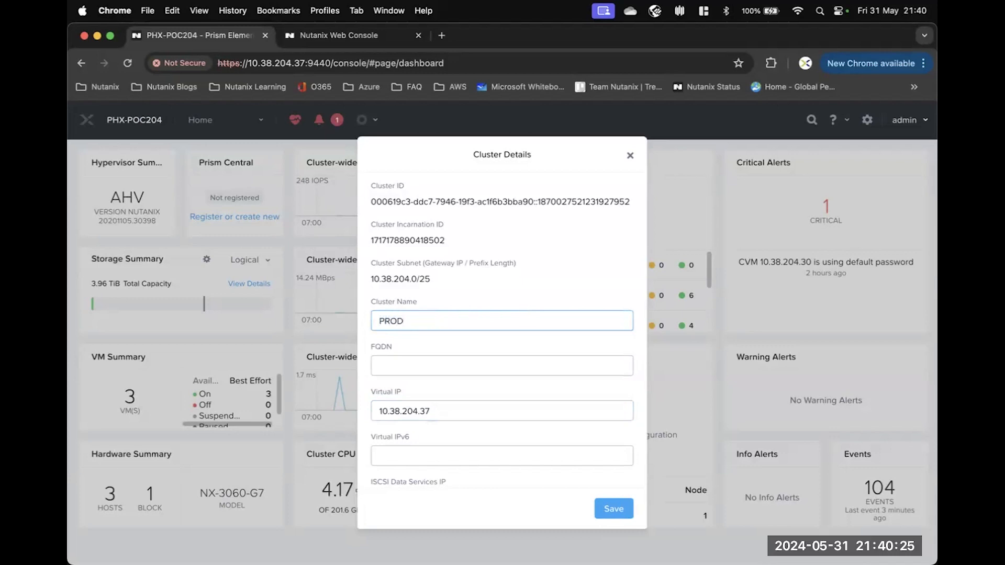
{"action": "left_click", "coordinate": [615, 514]}
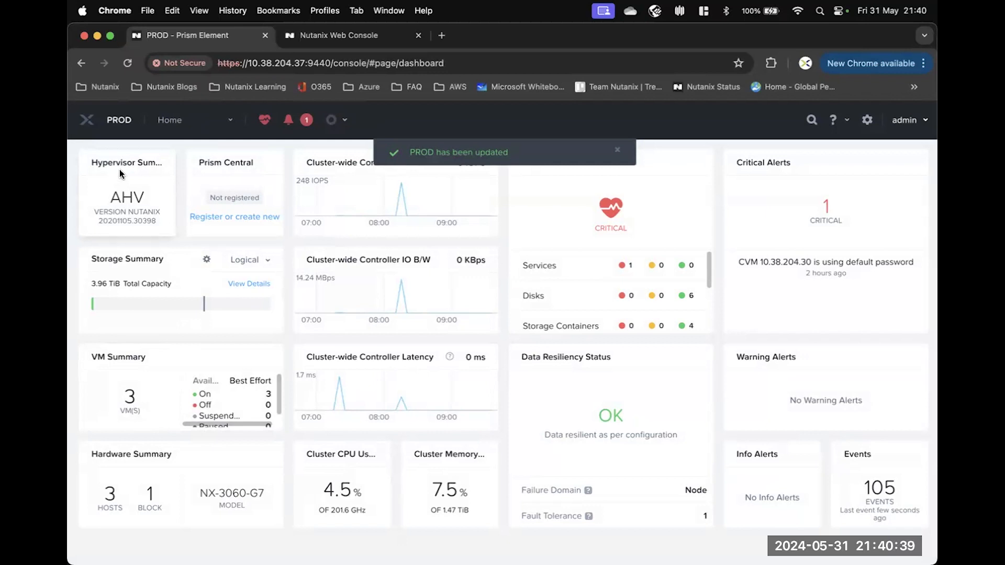
{"action": "left_click_drag", "start_coordinate": [111, 197], "coordinate": [144, 198]}
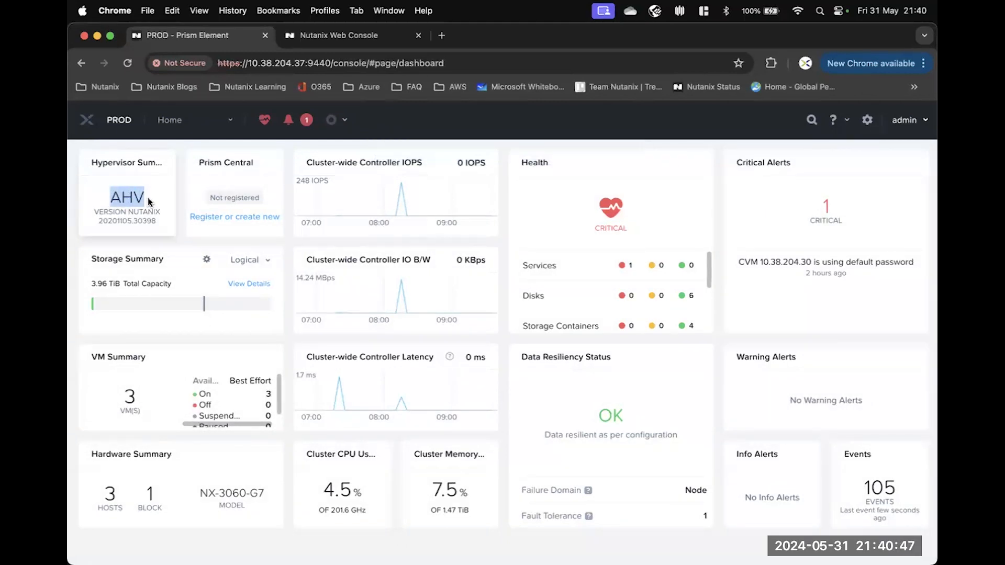
{"action": "left_click", "coordinate": [148, 197]}
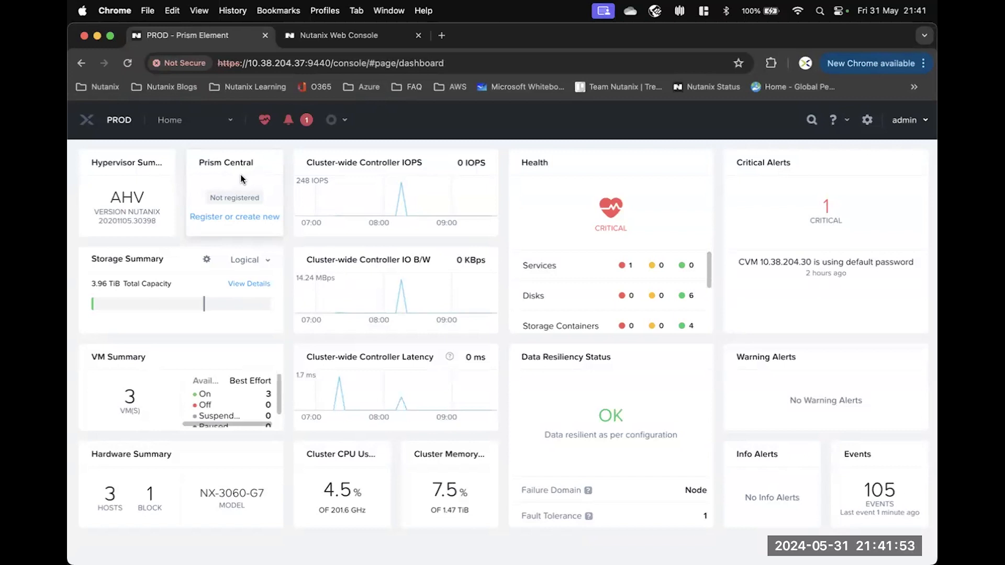
{"action": "mouse_move", "coordinate": [395, 188]}
{"action": "mouse_move", "coordinate": [397, 168]}
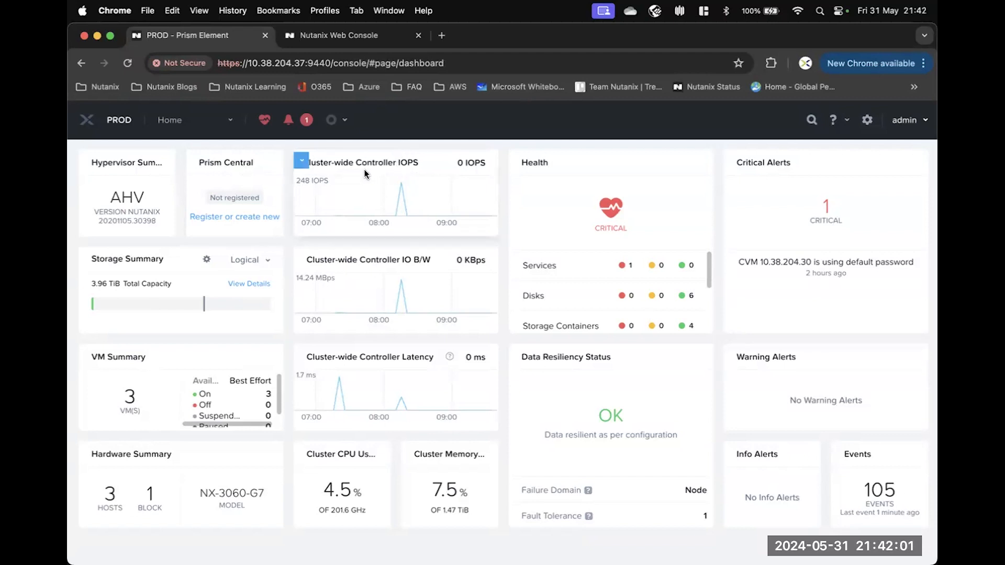
{"action": "mouse_move", "coordinate": [321, 253]}
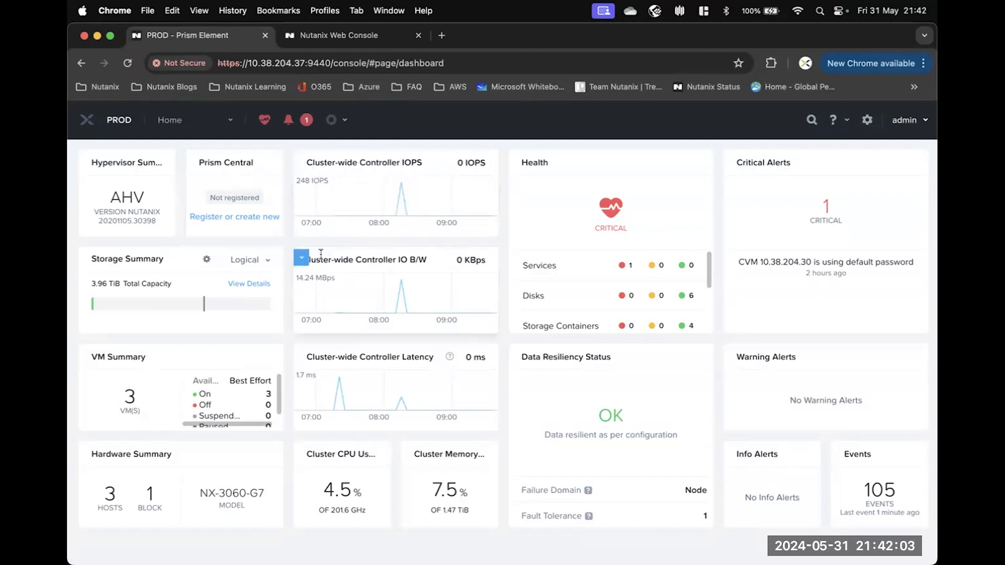
{"action": "mouse_move", "coordinate": [322, 300]}
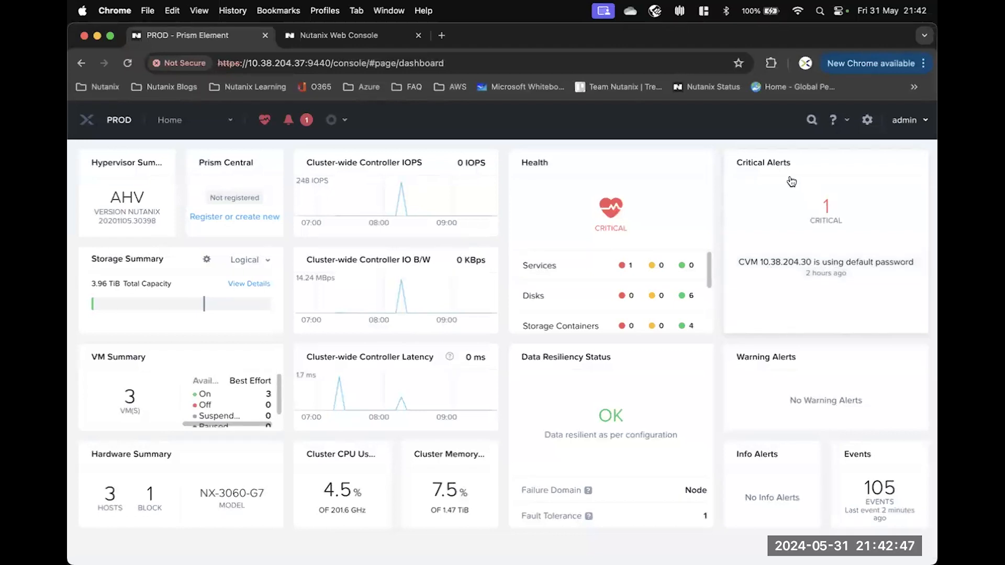
{"action": "left_click", "coordinate": [775, 265]}
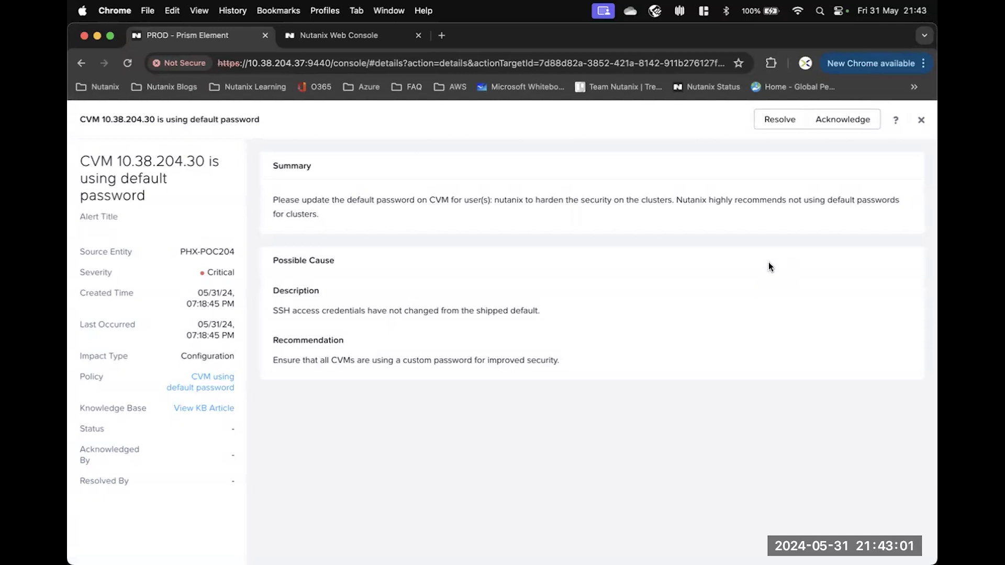
{"action": "left_click", "coordinate": [209, 409]}
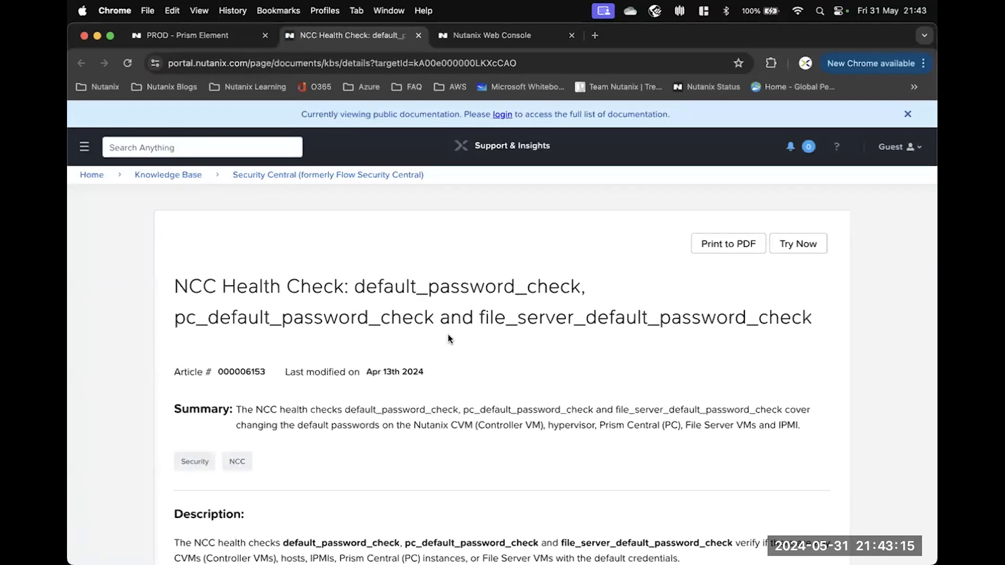
{"action": "scroll", "coordinate": [448, 338], "scroll_direction": "down", "scroll_amount": 6}
{"action": "scroll", "coordinate": [448, 337], "scroll_direction": "down", "scroll_amount": 5}
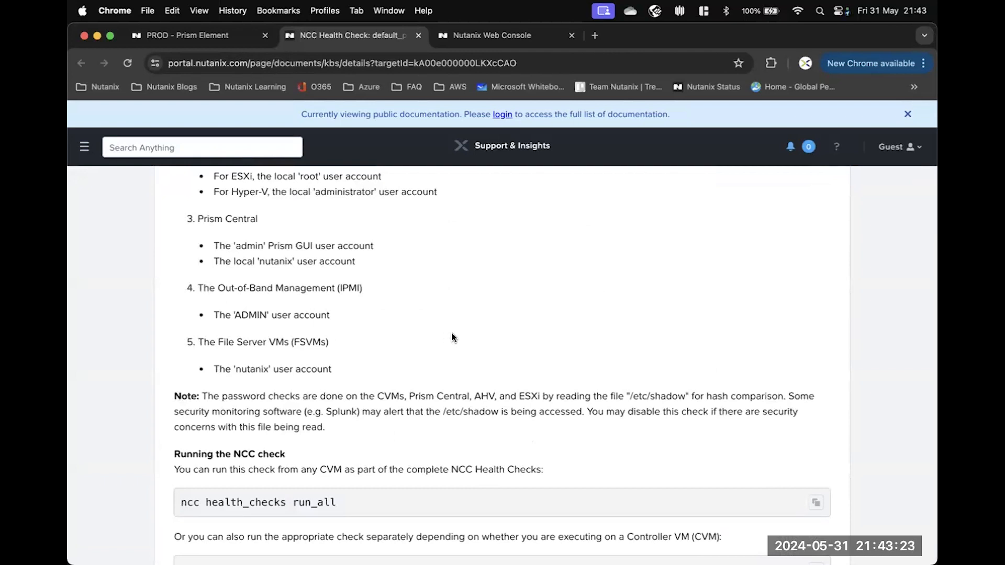
{"action": "left_click", "coordinate": [420, 35]}
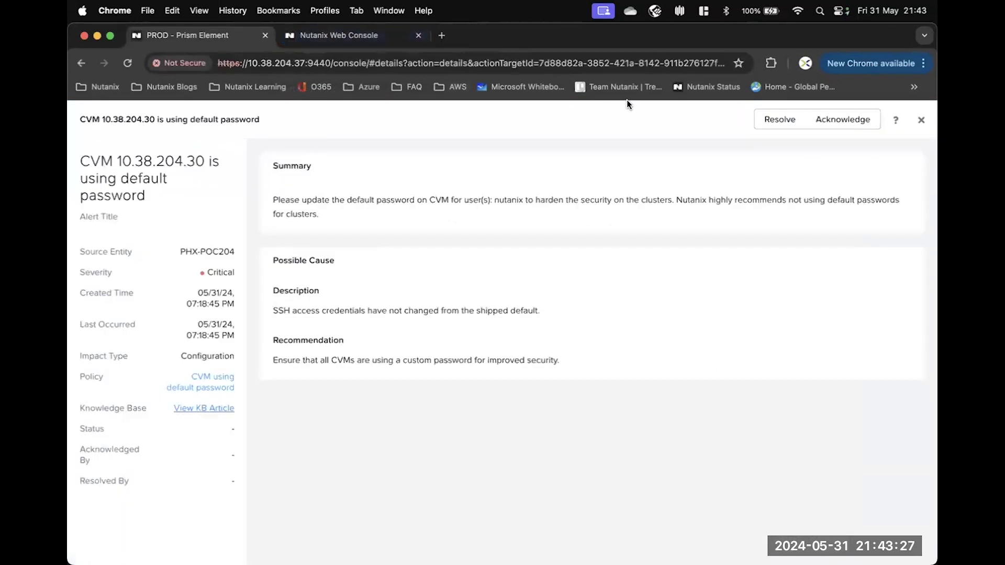
{"action": "left_click", "coordinate": [922, 119]}
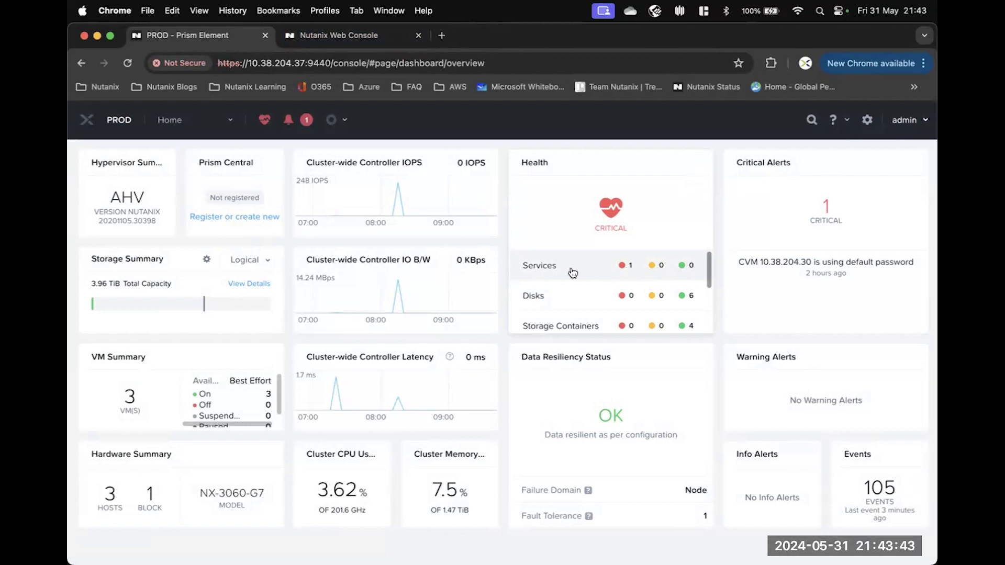
Open the Health page from the Services row of the dashboard's Health widget.
{"action": "scroll", "coordinate": [628, 273], "scroll_direction": "down", "scroll_amount": 2}
{"action": "scroll", "coordinate": [630, 274], "scroll_direction": "down", "scroll_amount": 1}
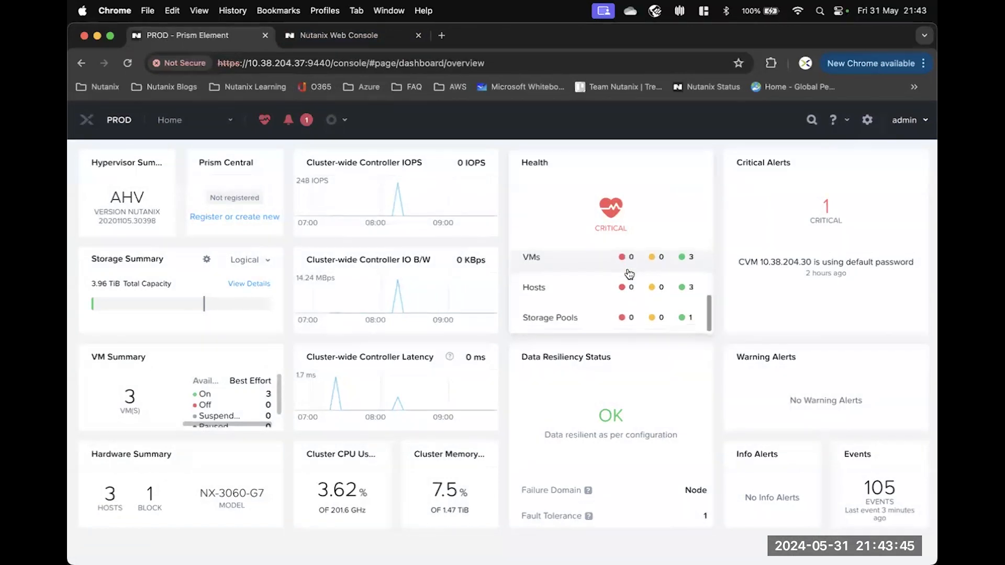
{"action": "scroll", "coordinate": [621, 280], "scroll_direction": "up", "scroll_amount": 2}
{"action": "scroll", "coordinate": [620, 277], "scroll_direction": "up", "scroll_amount": 1}
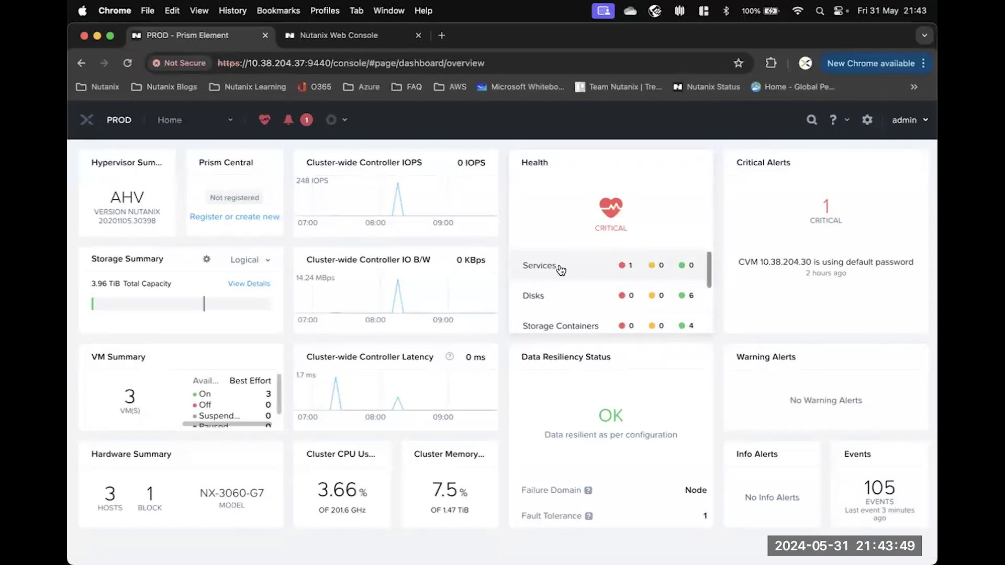
{"action": "left_click", "coordinate": [604, 265]}
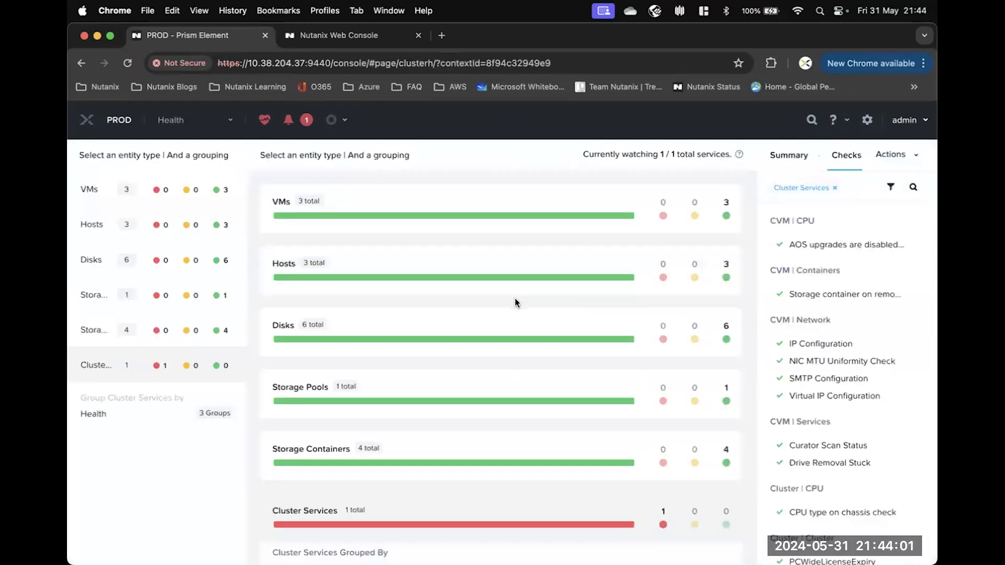
Find the failing 'CVM using default password' check, then view the 763-check summary.
{"action": "left_click", "coordinate": [495, 511]}
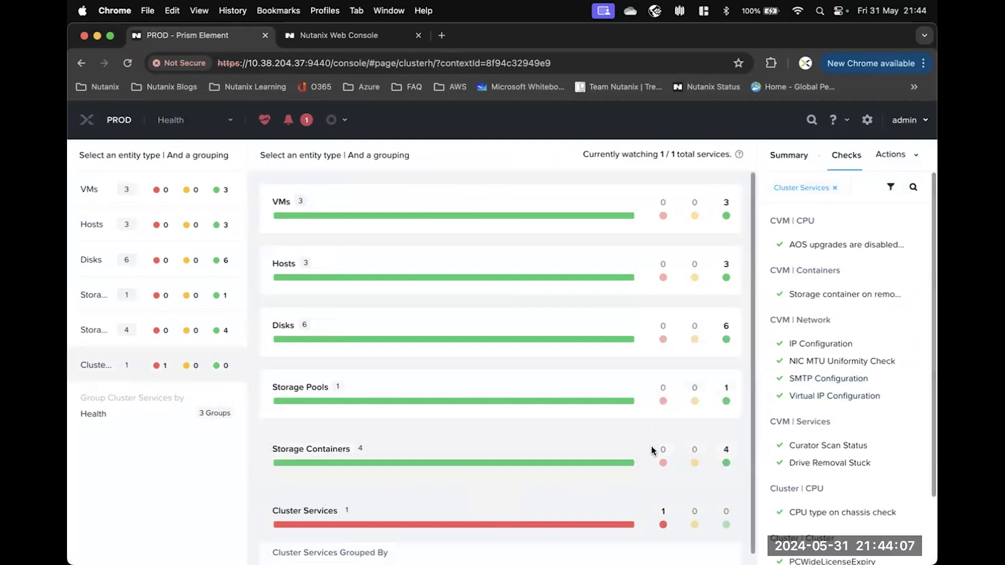
{"action": "scroll", "coordinate": [565, 393], "scroll_direction": "down", "scroll_amount": 2}
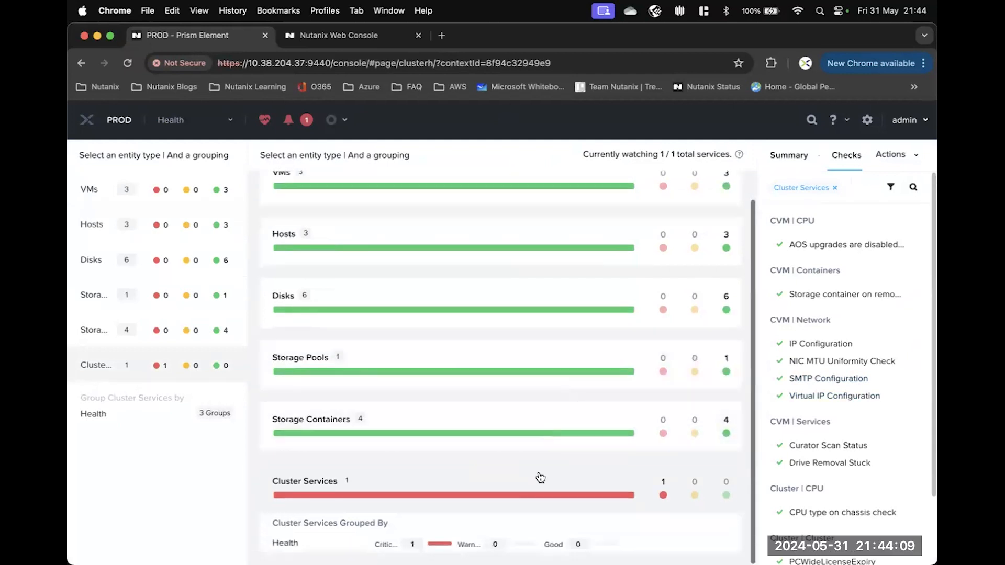
{"action": "mouse_move", "coordinate": [883, 354]}
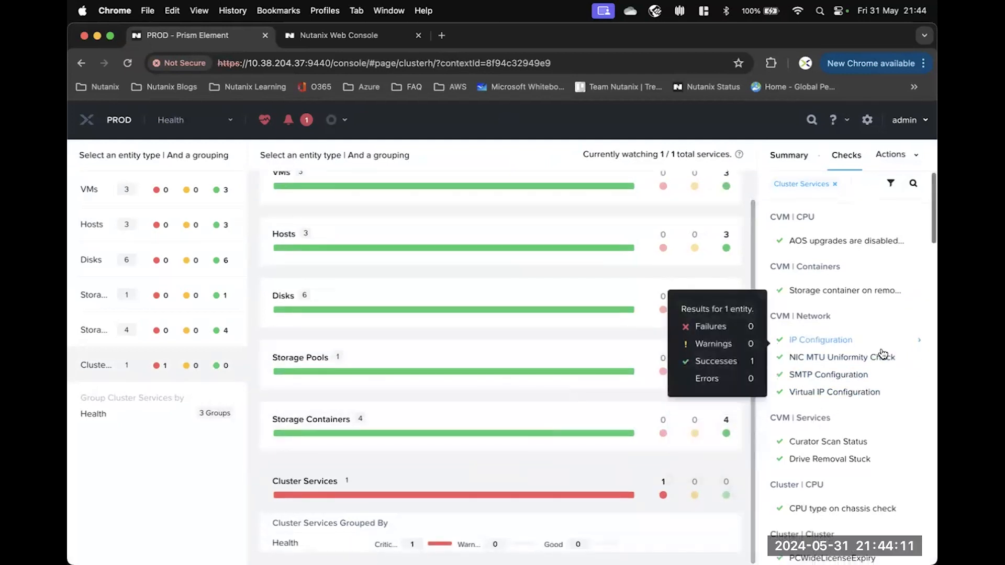
{"action": "scroll", "coordinate": [882, 354], "scroll_direction": "down", "scroll_amount": 1}
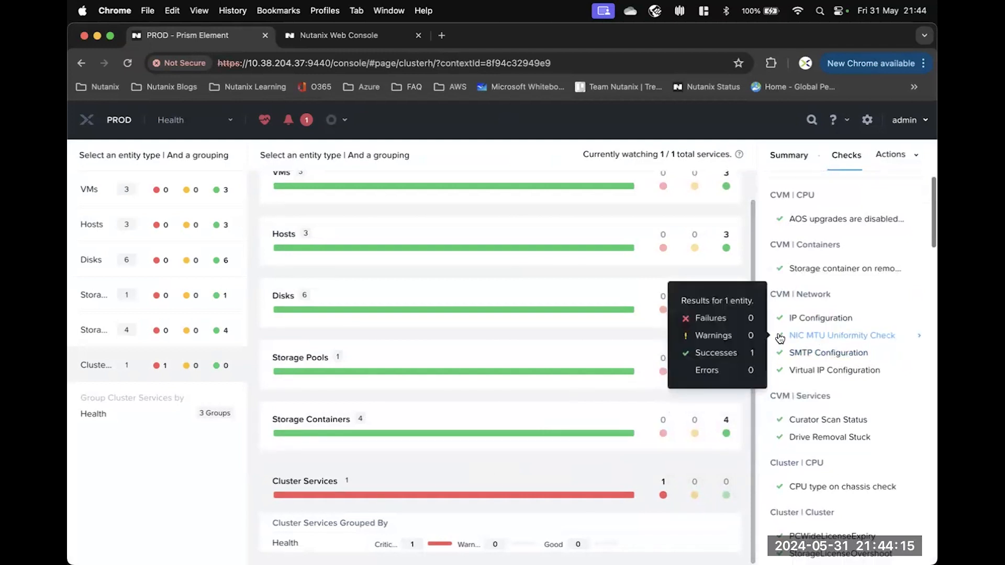
{"action": "scroll", "coordinate": [909, 371], "scroll_direction": "down", "scroll_amount": 3}
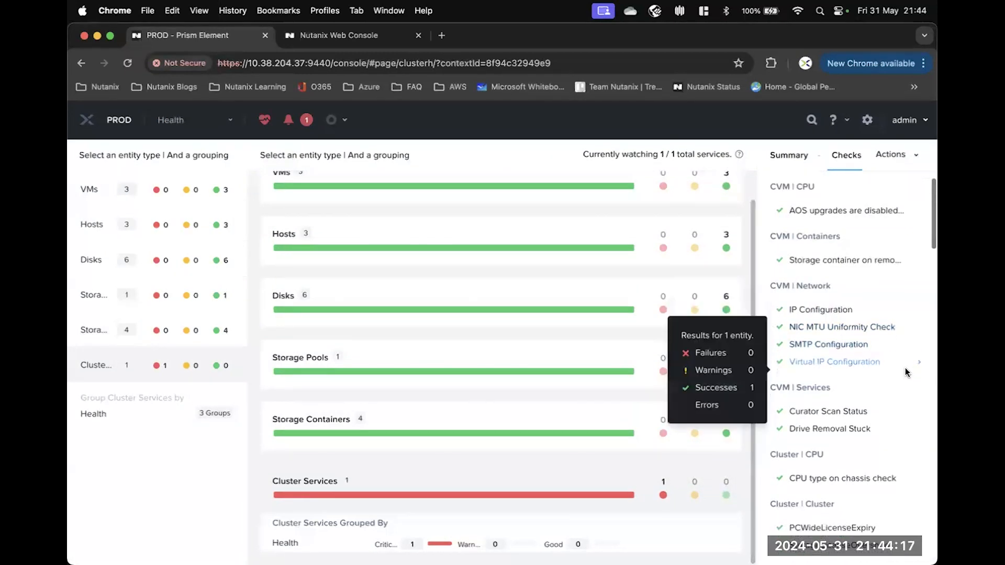
{"action": "scroll", "coordinate": [908, 373], "scroll_direction": "down", "scroll_amount": 9}
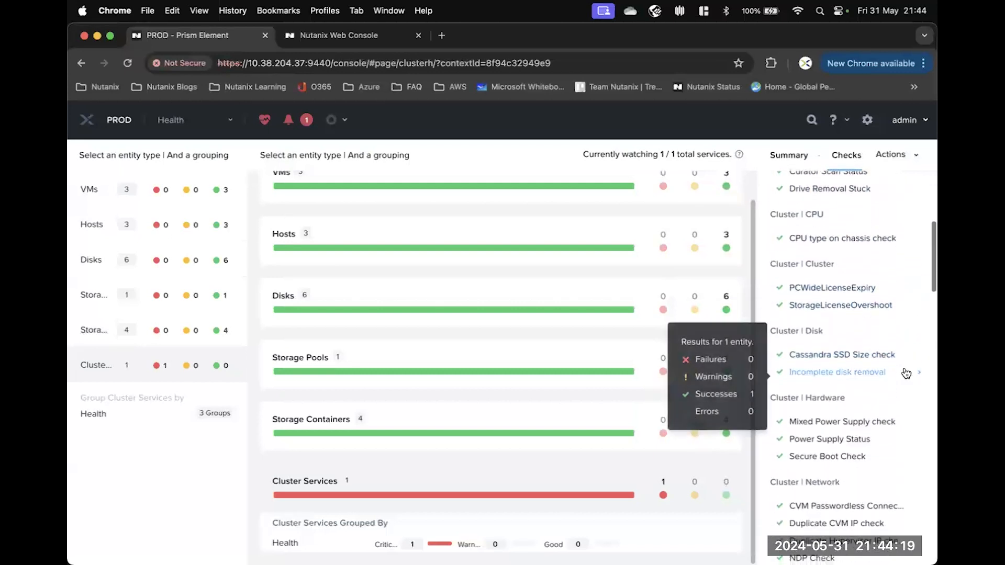
{"action": "scroll", "coordinate": [907, 373], "scroll_direction": "down", "scroll_amount": 10}
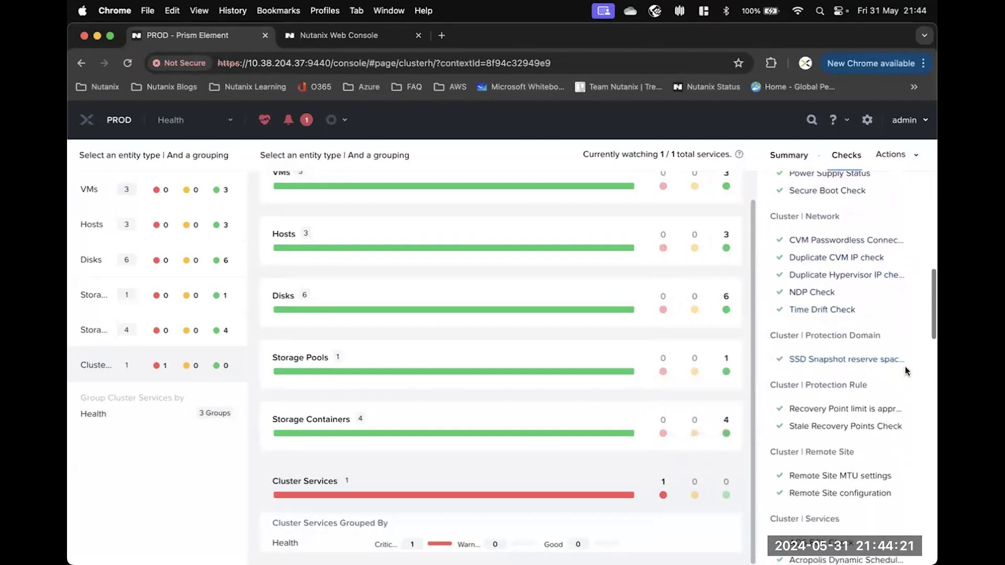
{"action": "scroll", "coordinate": [901, 371], "scroll_direction": "down", "scroll_amount": 7}
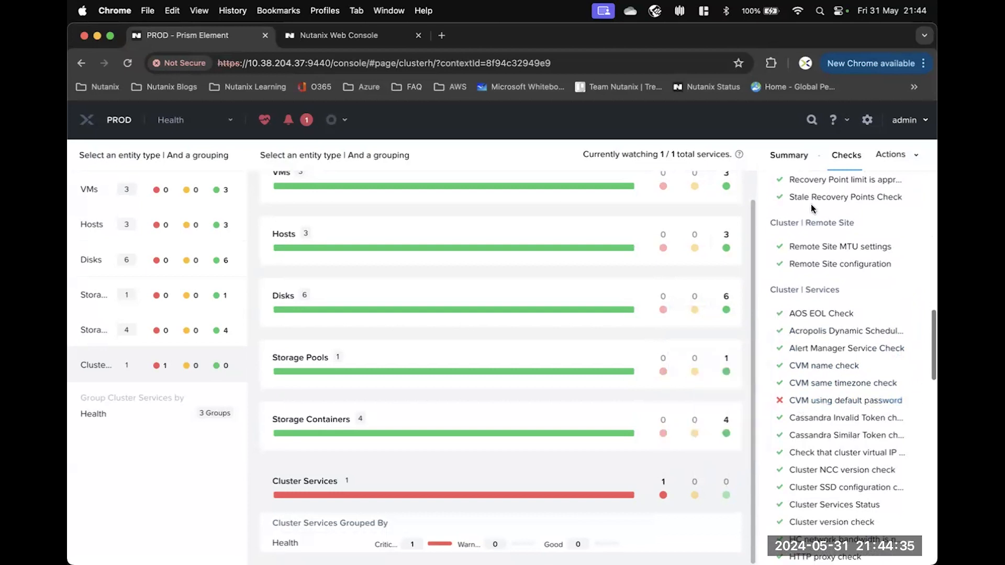
{"action": "left_click", "coordinate": [791, 157]}
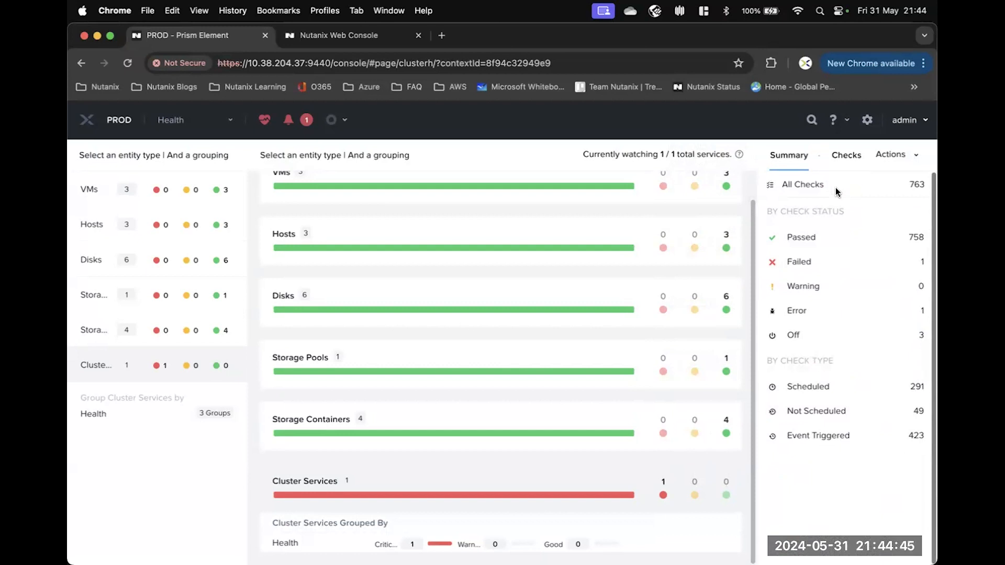
{"action": "left_click", "coordinate": [906, 155]}
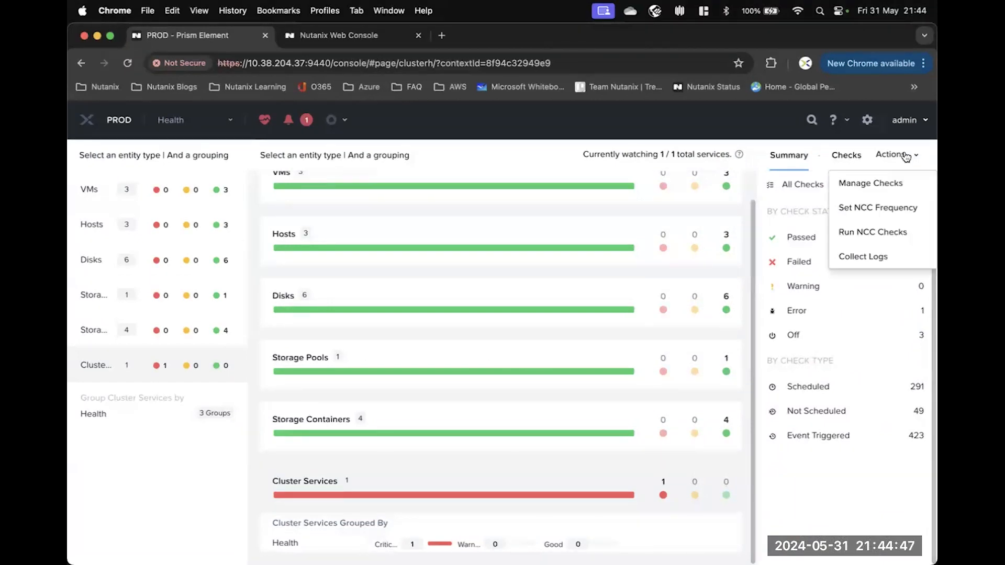
{"action": "left_click", "coordinate": [888, 183]}
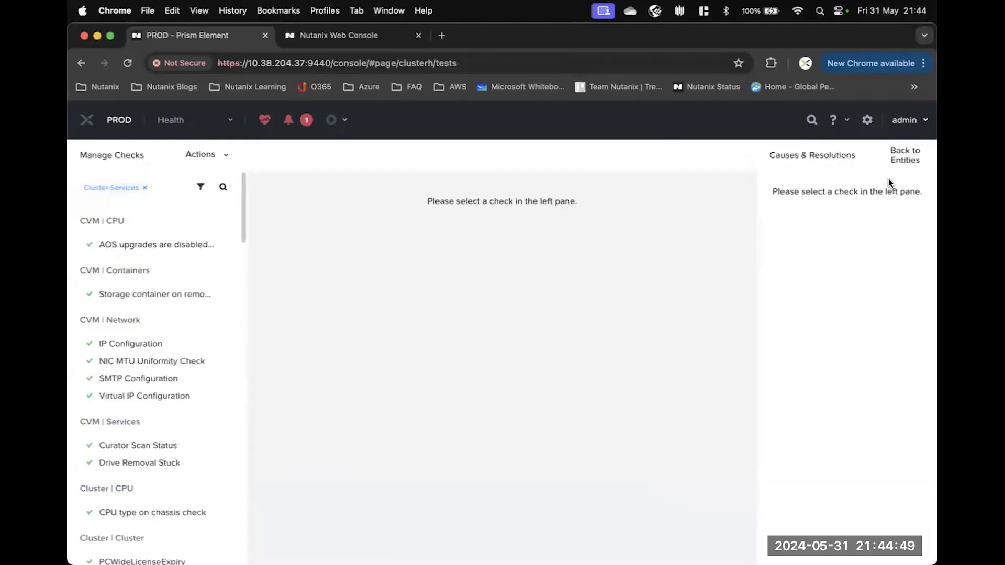
{"action": "mouse_move", "coordinate": [172, 294]}
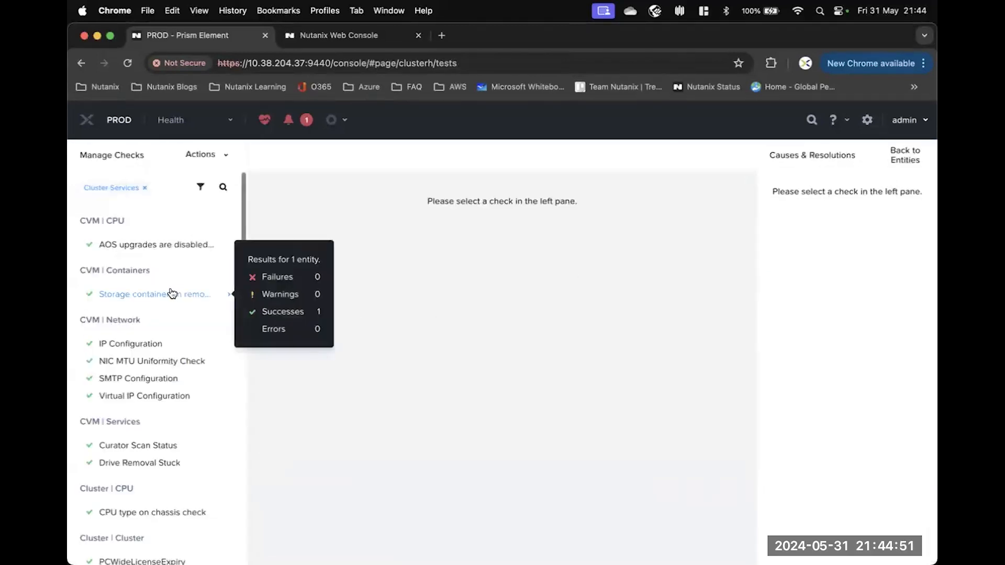
{"action": "scroll", "coordinate": [171, 293], "scroll_direction": "down", "scroll_amount": 10}
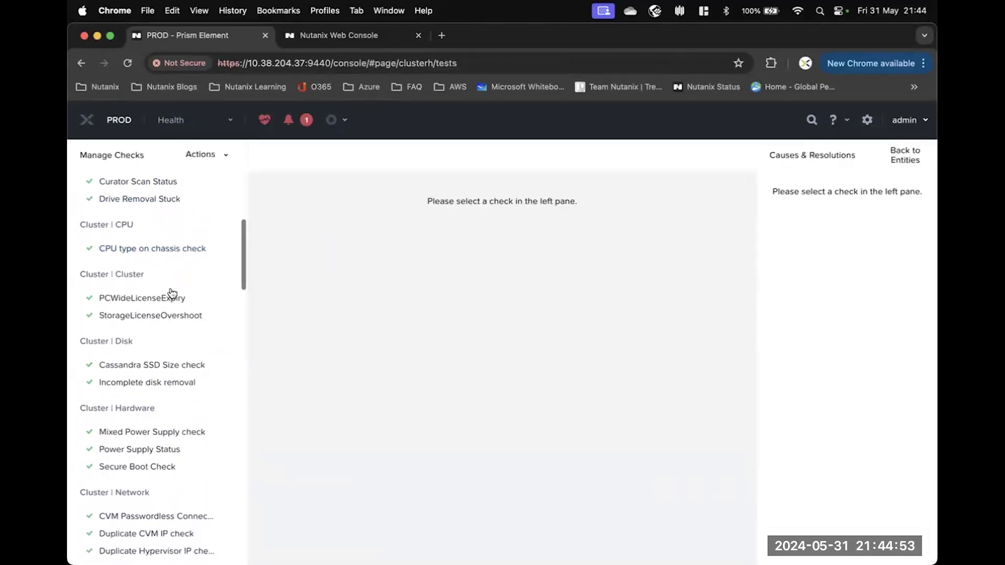
{"action": "scroll", "coordinate": [171, 293], "scroll_direction": "down", "scroll_amount": 3}
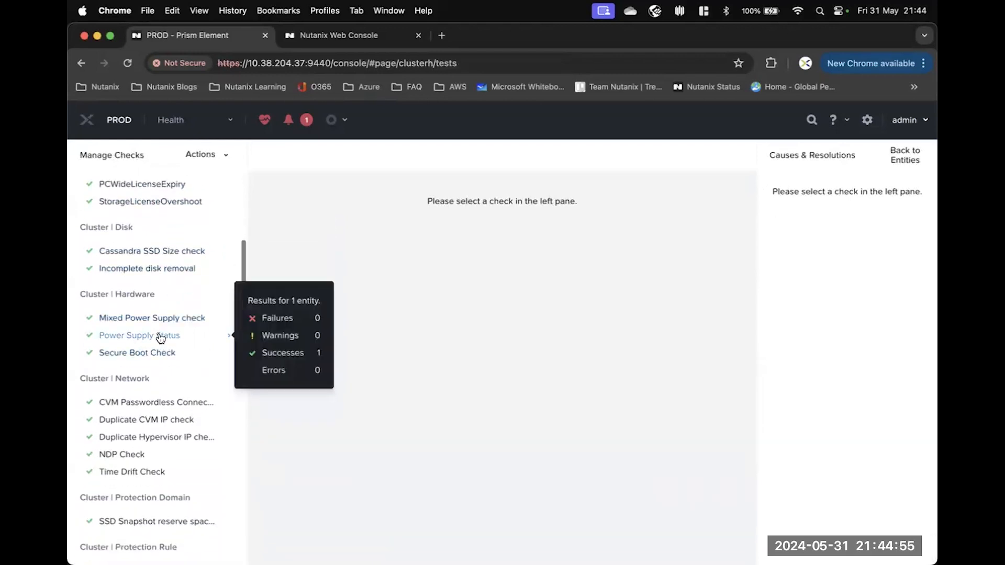
{"action": "left_click", "coordinate": [161, 337]}
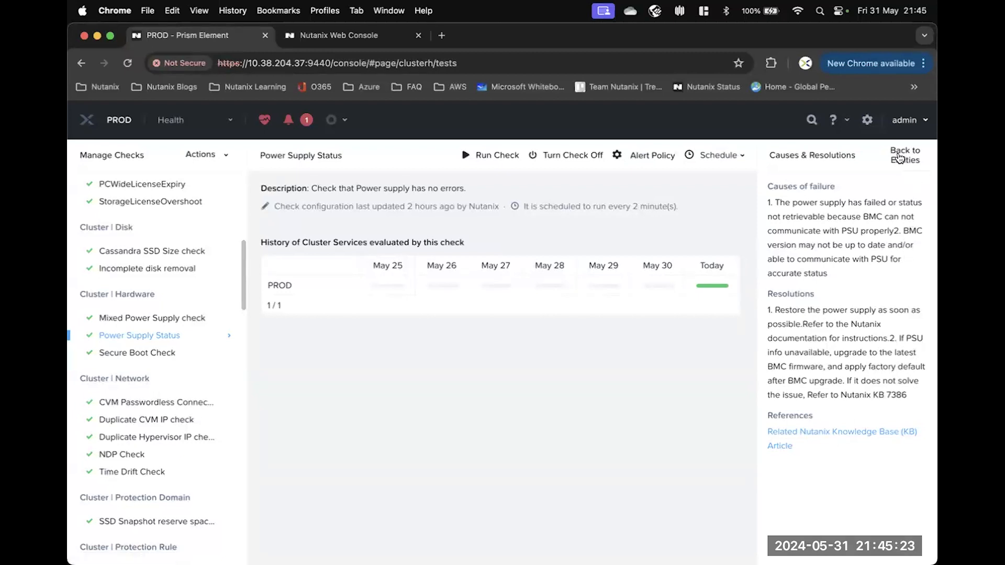
{"action": "left_click", "coordinate": [900, 157]}
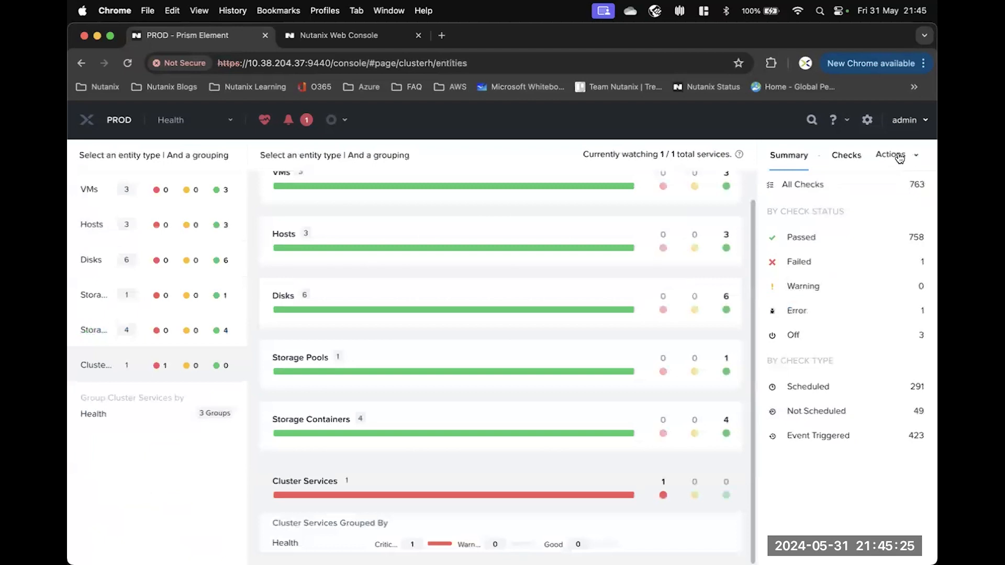
Launch Collect Logs from the Health page's Actions menu.
{"action": "left_click", "coordinate": [900, 159]}
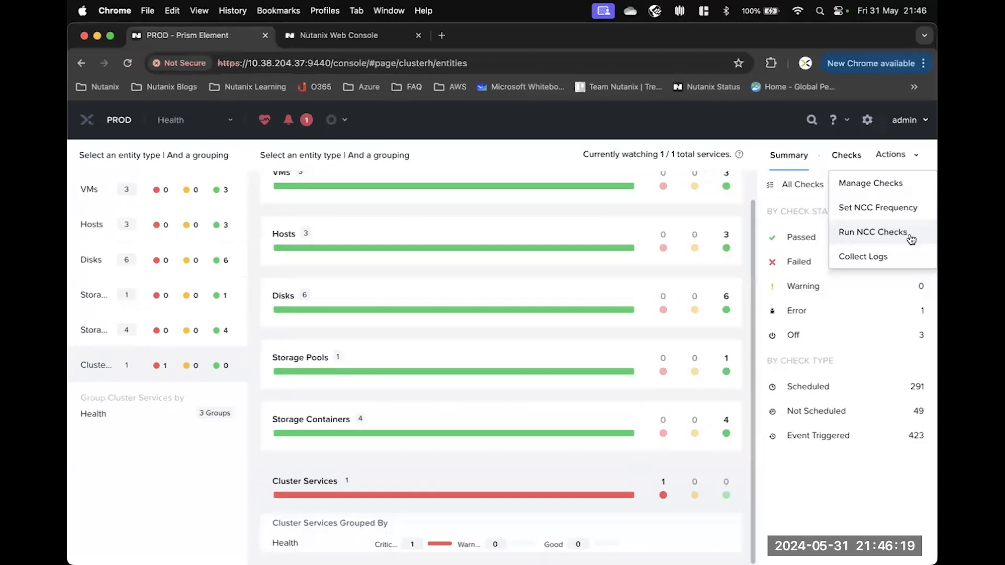
{"action": "left_click", "coordinate": [884, 257]}
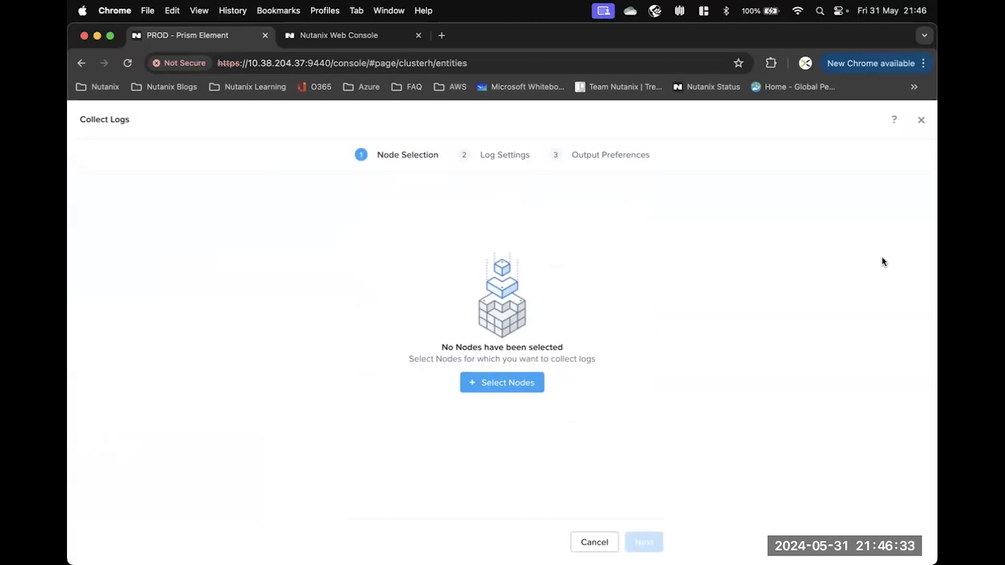
Select all three nodes for log collection and advance to Log Settings.
{"action": "left_click", "coordinate": [499, 391]}
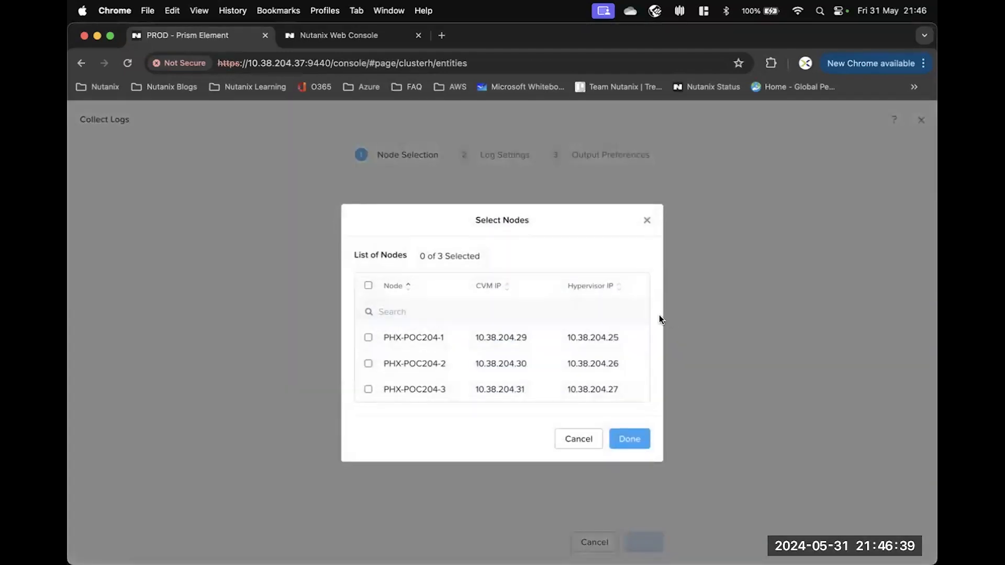
{"action": "left_click", "coordinate": [368, 286]}
{"action": "left_click", "coordinate": [628, 439]}
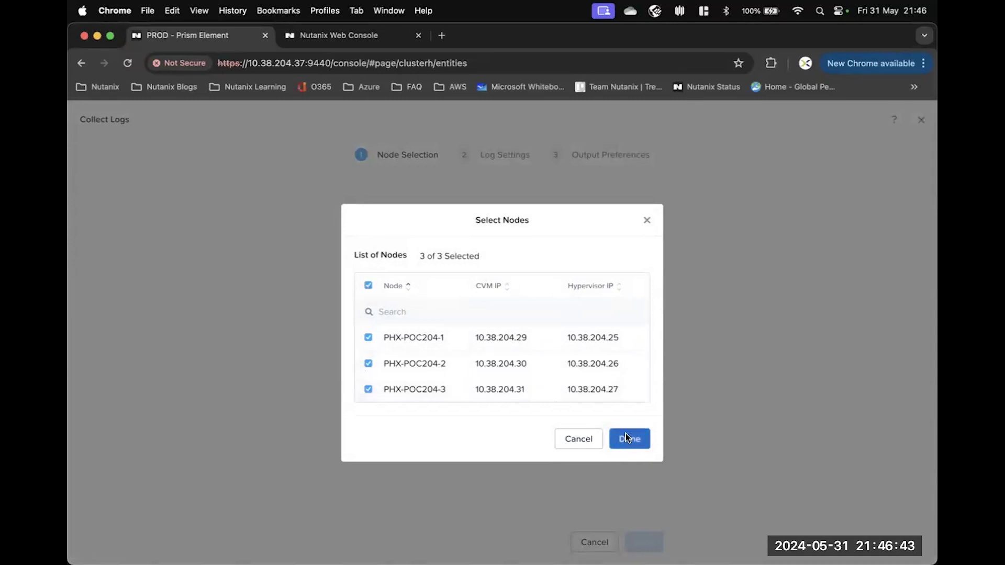
{"action": "left_click", "coordinate": [644, 543]}
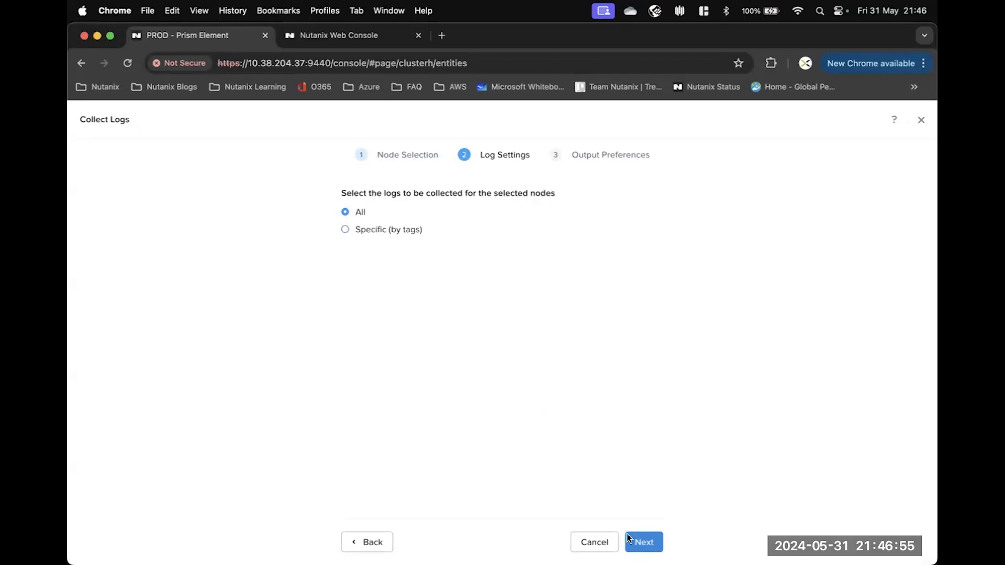
Collect all logs from the last 4 hours with Download Locally as the destination.
{"action": "left_click", "coordinate": [647, 544]}
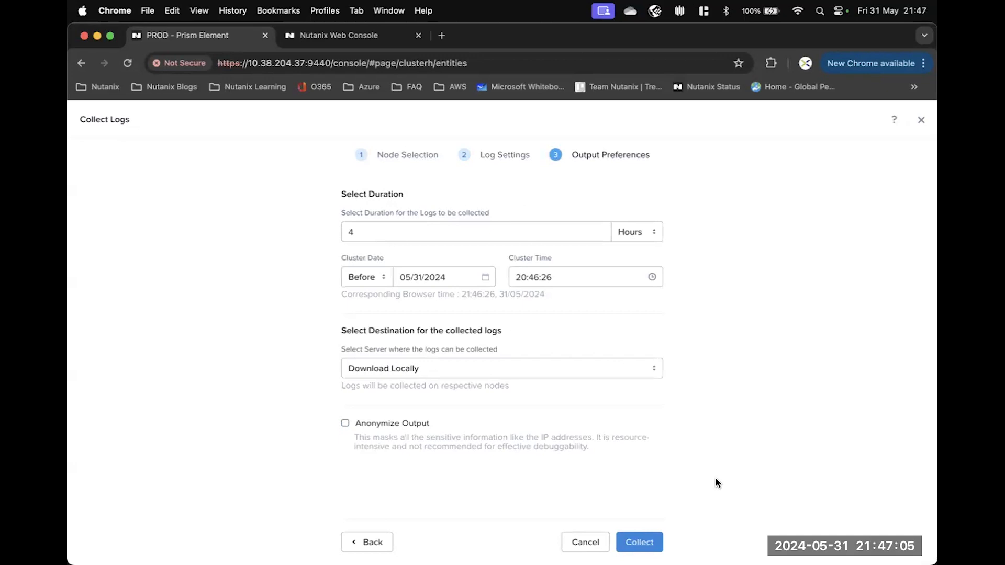
{"action": "left_click", "coordinate": [417, 368]}
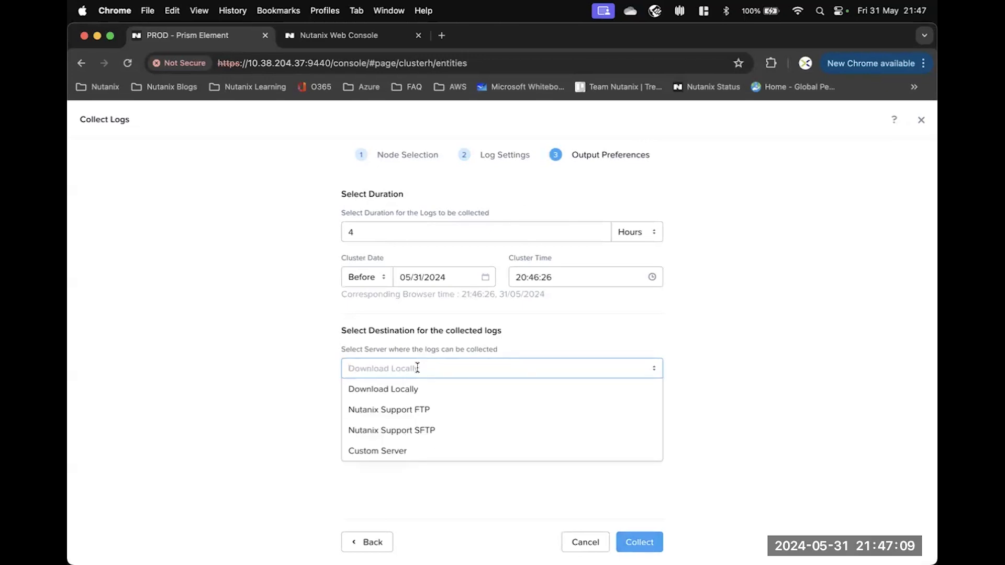
{"action": "left_click", "coordinate": [658, 470]}
{"action": "left_click", "coordinate": [657, 535]}
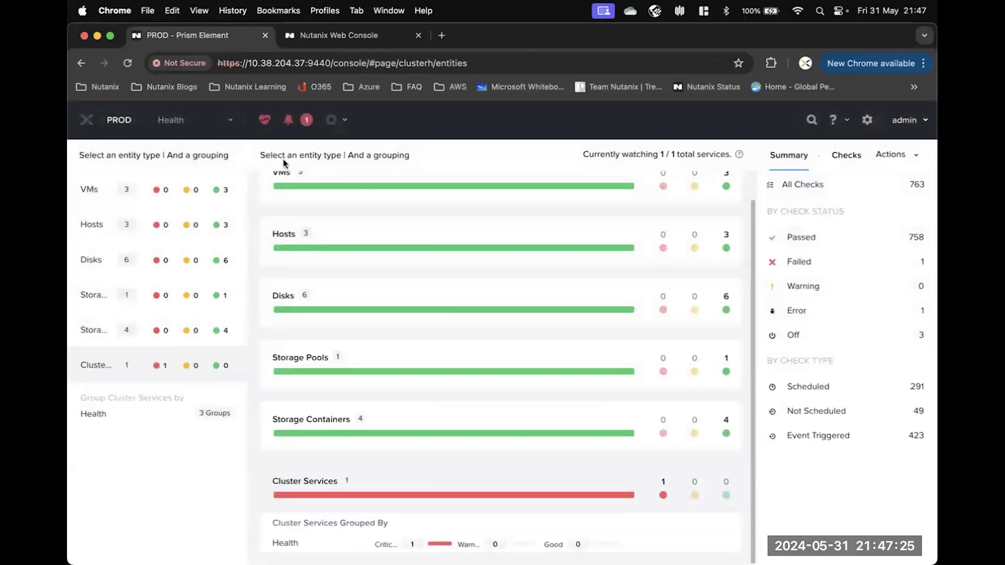
Return to the PROD Home dashboard via the Nutanix logo.
{"action": "left_click", "coordinate": [87, 124]}
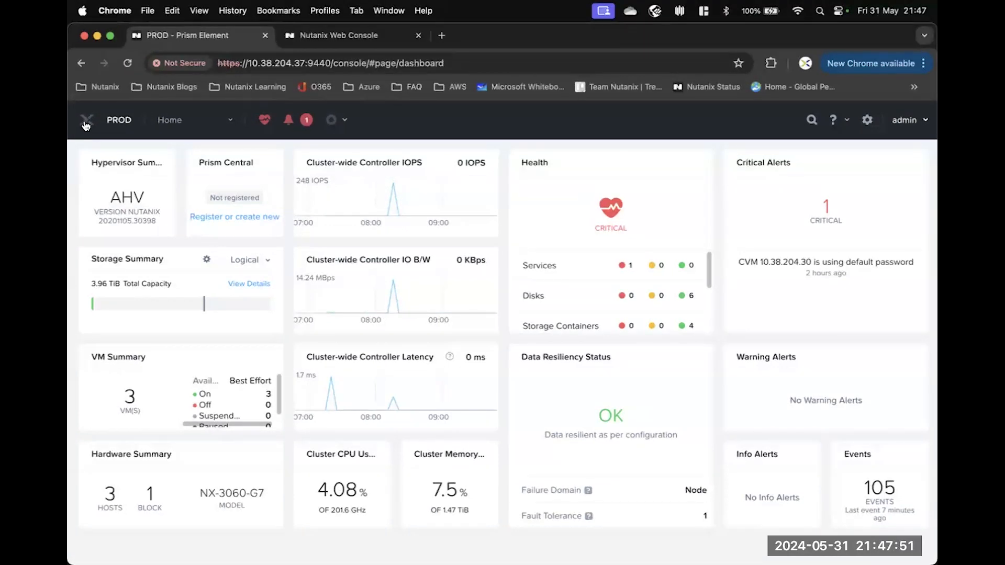
Open the Home navigation menu listing the console sections.
{"action": "left_click", "coordinate": [231, 122]}
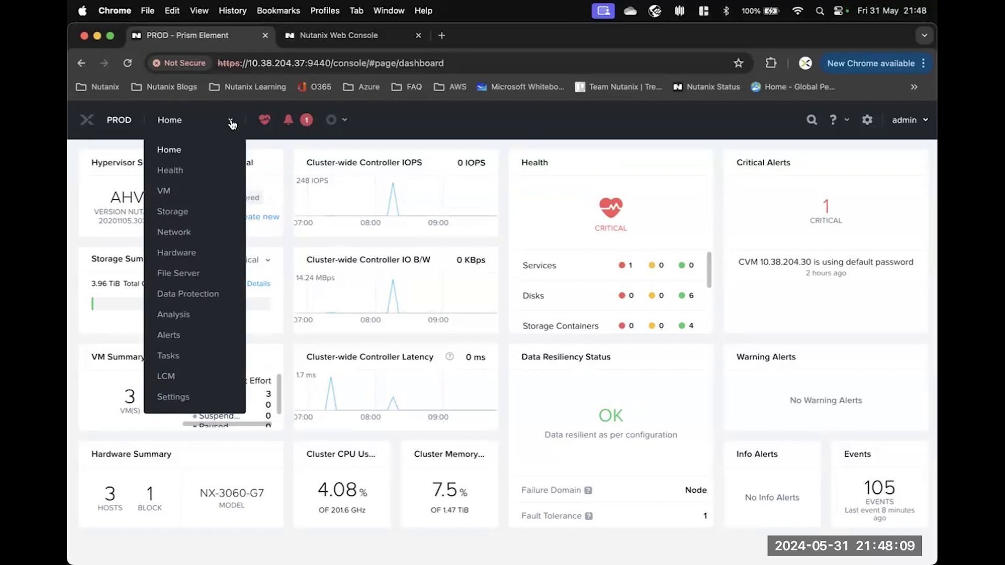
Switch to the Health page, review the critical alert and recent tasks, then open search.
{"action": "left_click", "coordinate": [266, 122]}
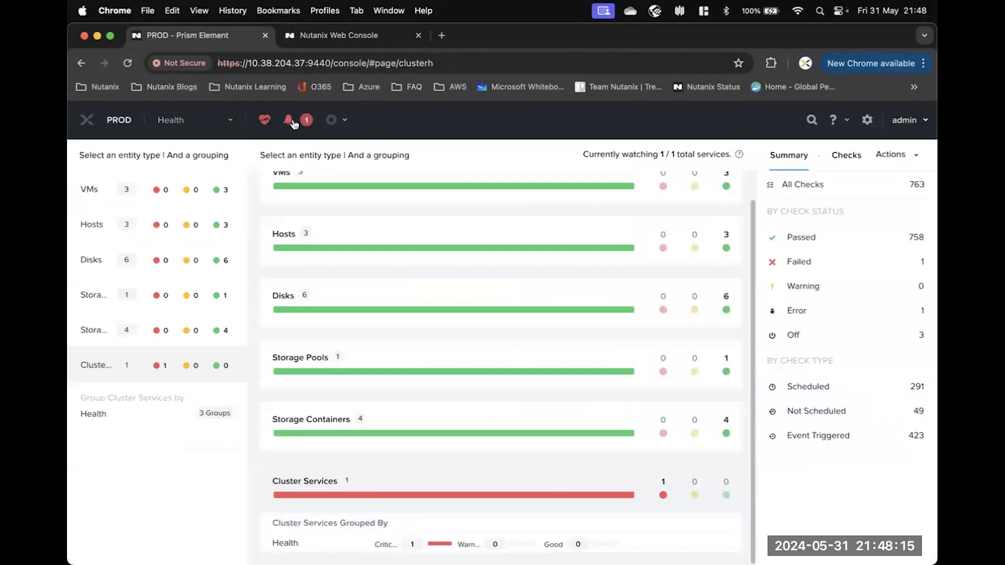
{"action": "mouse_move", "coordinate": [294, 123]}
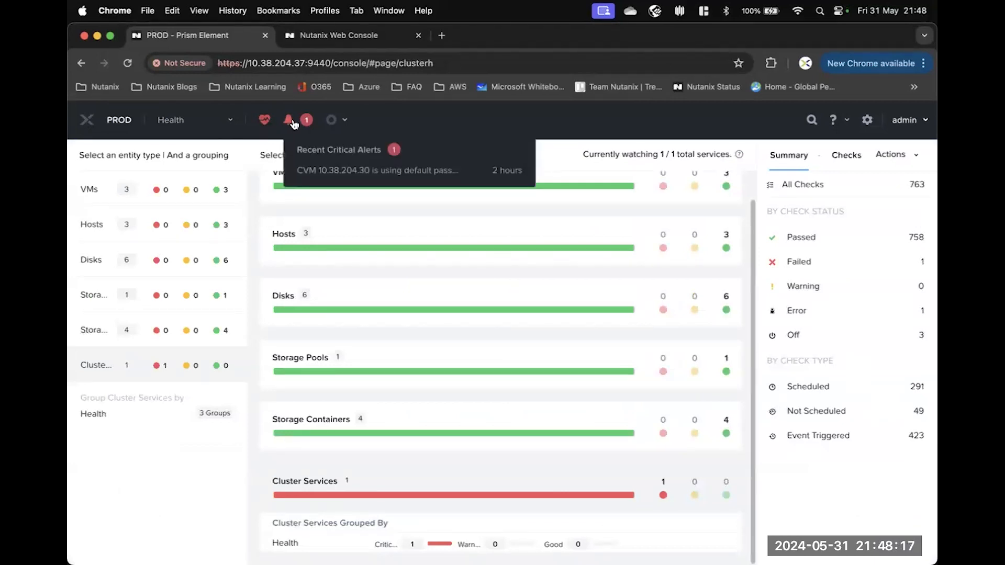
{"action": "mouse_move", "coordinate": [346, 123]}
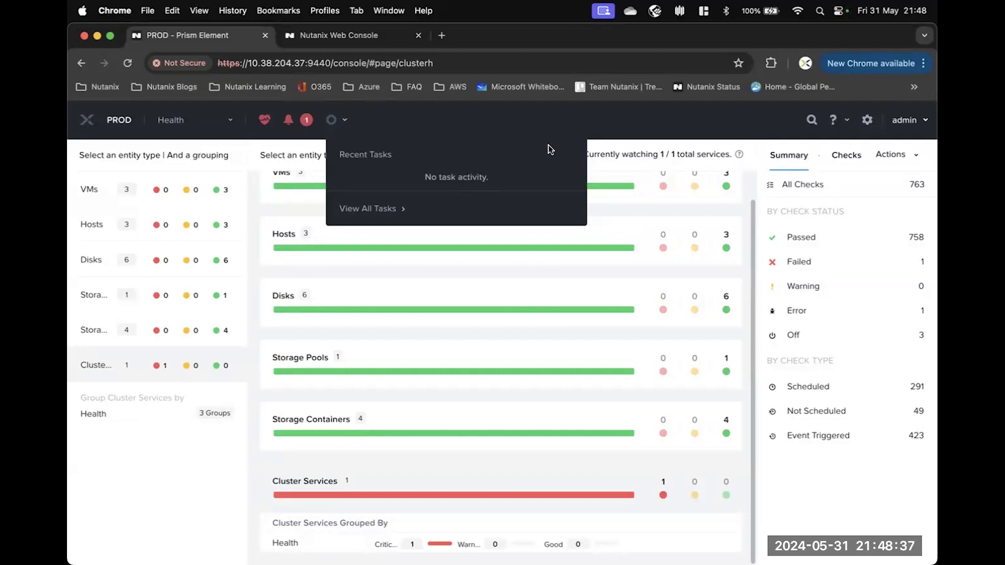
{"action": "left_click", "coordinate": [811, 120]}
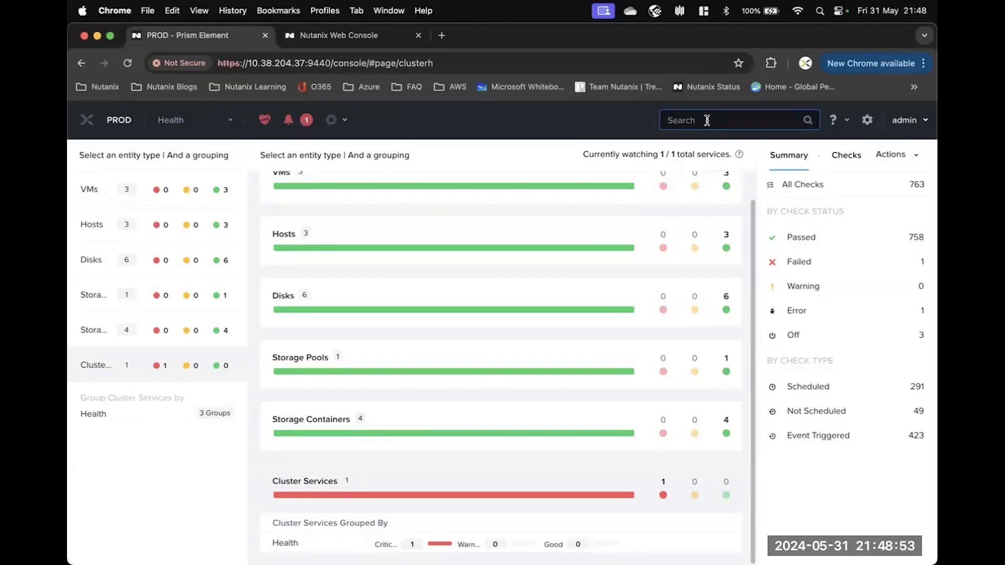
Search the header for 'VM' and open the first controller VM match.
{"action": "type", "text": "VM"}
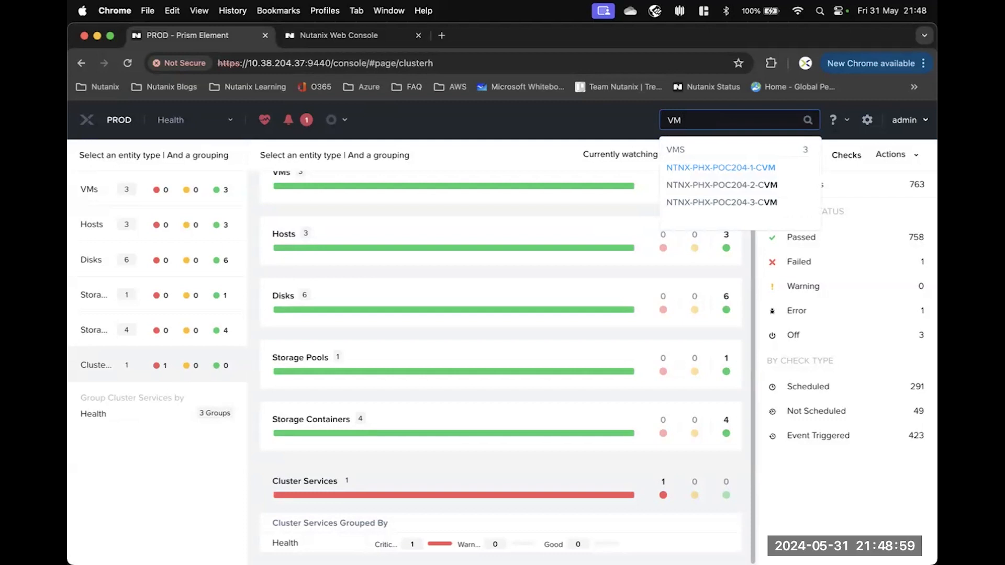
{"action": "key", "text": "Return"}
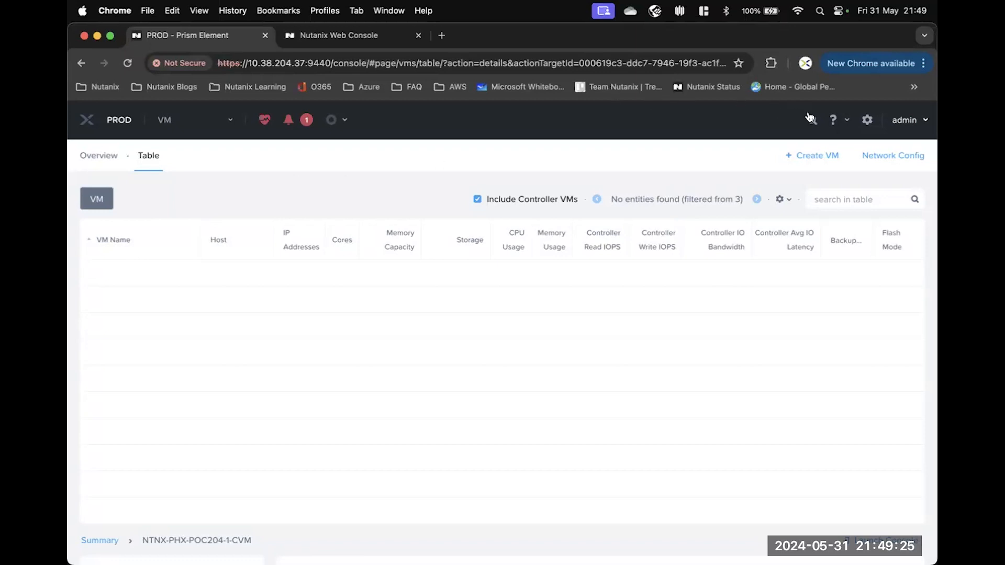
Show the help menu listing Health Tutorial, Online Documentation, NEXT Community and Support Portal.
{"action": "left_click", "coordinate": [846, 122]}
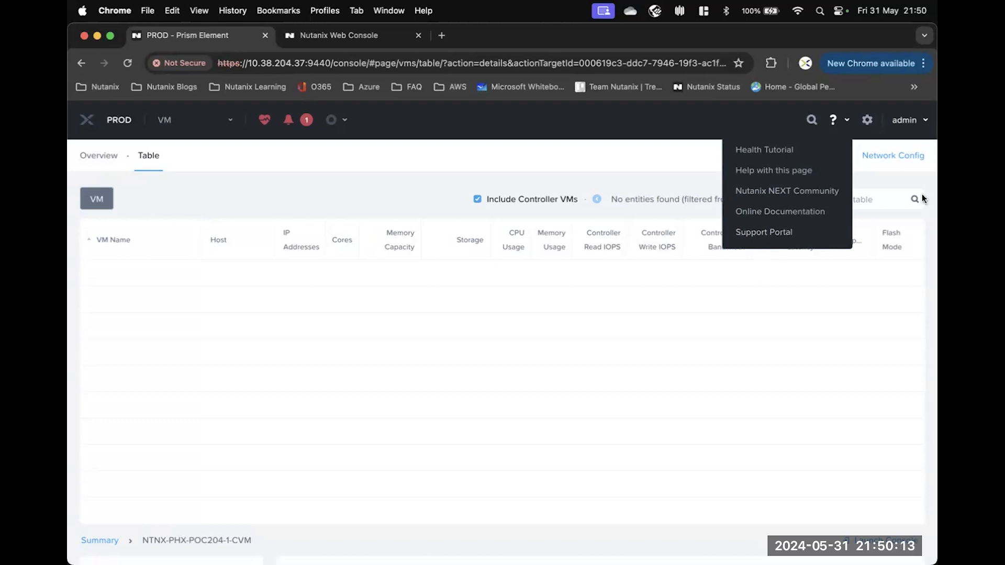
Show the admin account menu with Change Password, Download nCLI, REST API Explorer and Sign Out.
{"action": "left_click", "coordinate": [911, 120]}
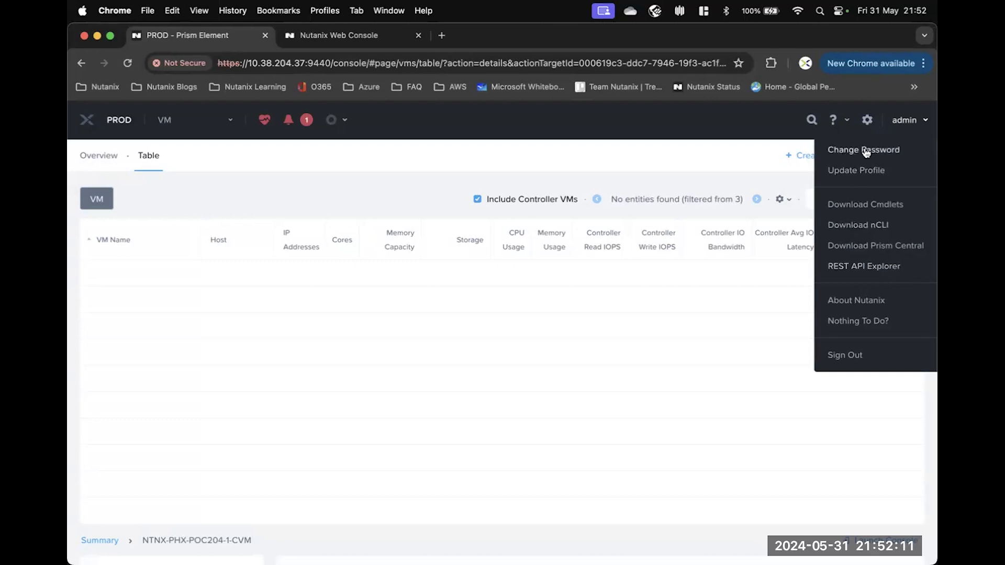
Open the cluster Settings page and browse its sidebar categories like Security and Network.
{"action": "left_click", "coordinate": [867, 121]}
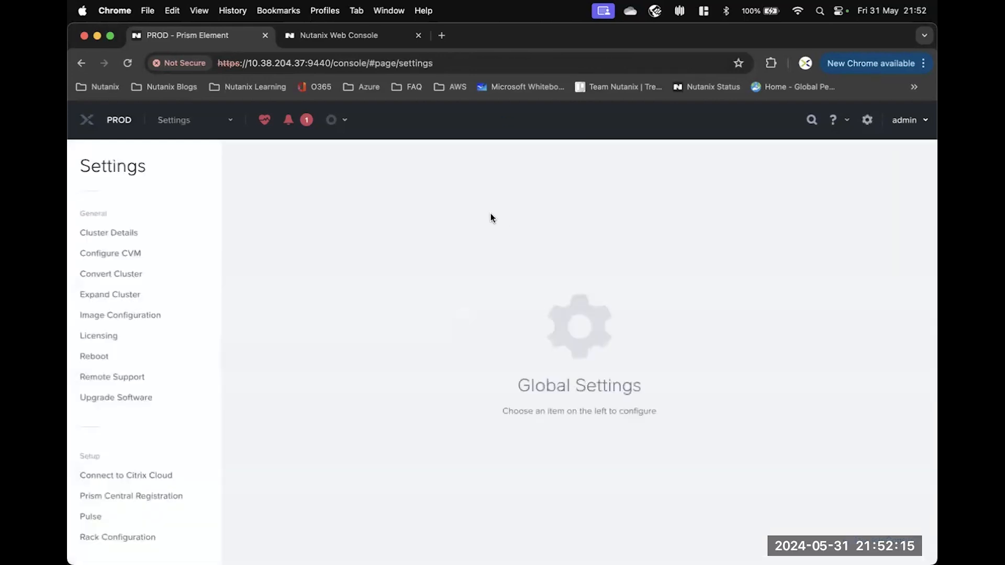
{"action": "left_click", "coordinate": [229, 123]}
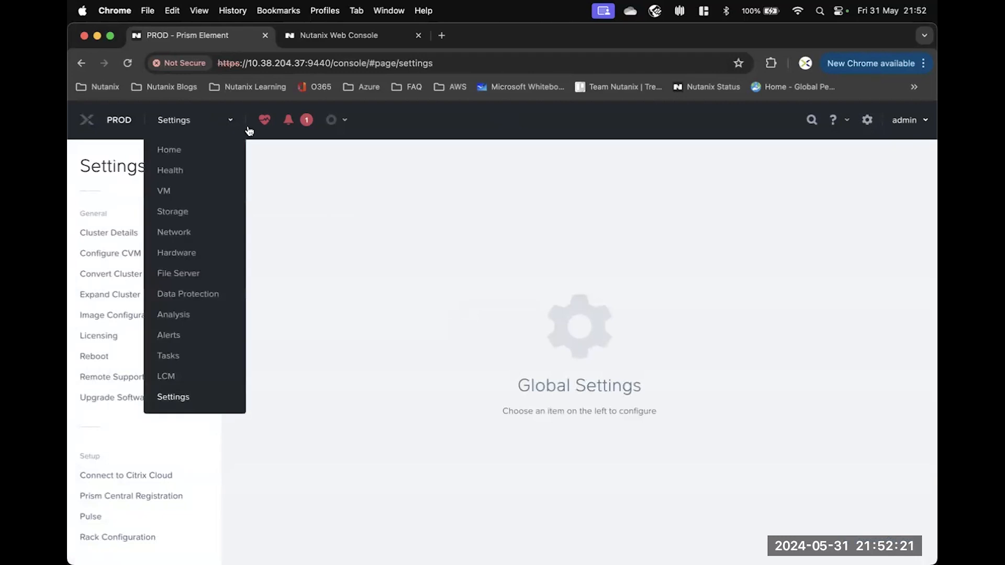
{"action": "left_click", "coordinate": [292, 165]}
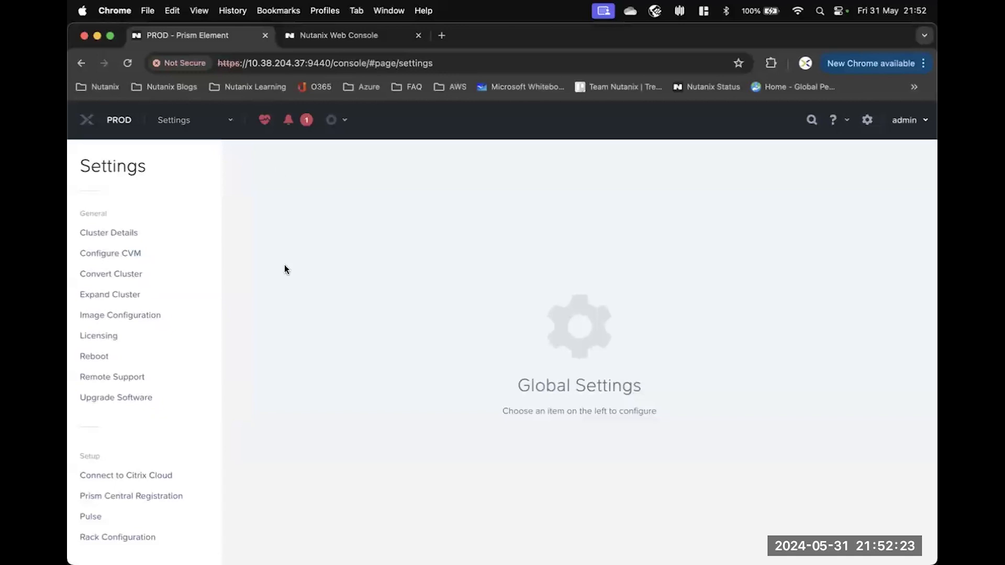
{"action": "scroll", "coordinate": [169, 234], "scroll_direction": "down", "scroll_amount": 5}
{"action": "scroll", "coordinate": [170, 234], "scroll_direction": "down", "scroll_amount": 6}
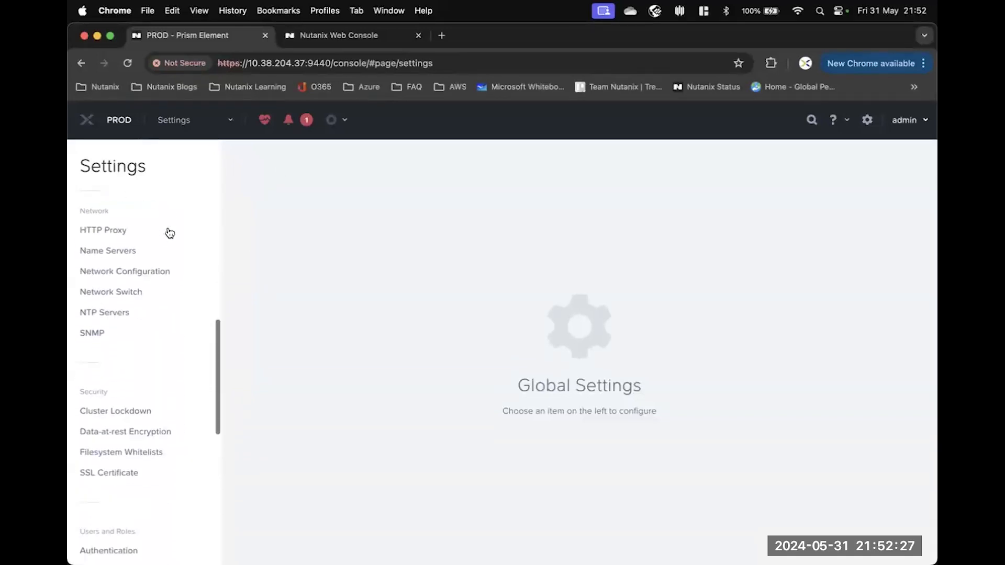
{"action": "scroll", "coordinate": [170, 233], "scroll_direction": "down", "scroll_amount": 12}
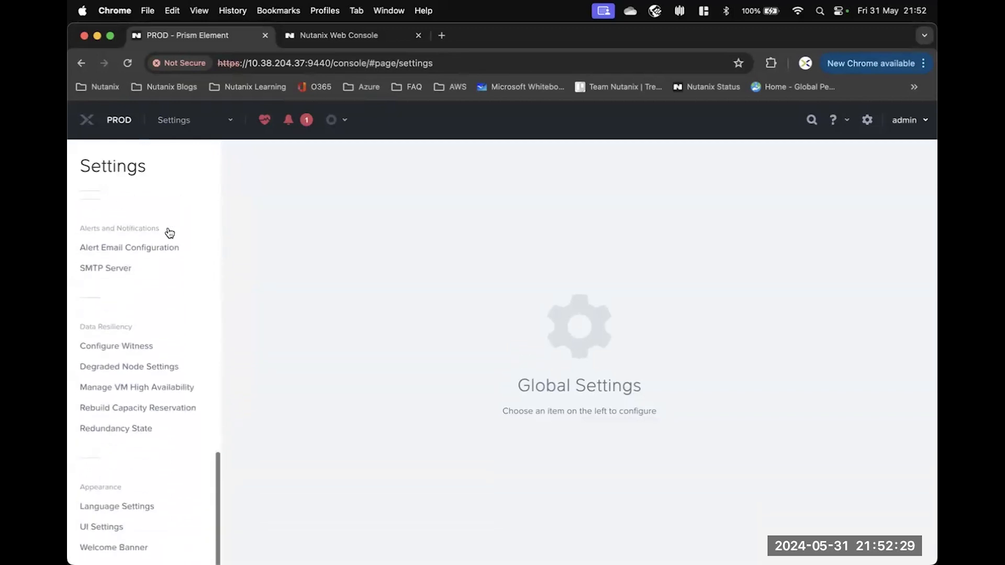
{"action": "scroll", "coordinate": [169, 234], "scroll_direction": "up", "scroll_amount": 9}
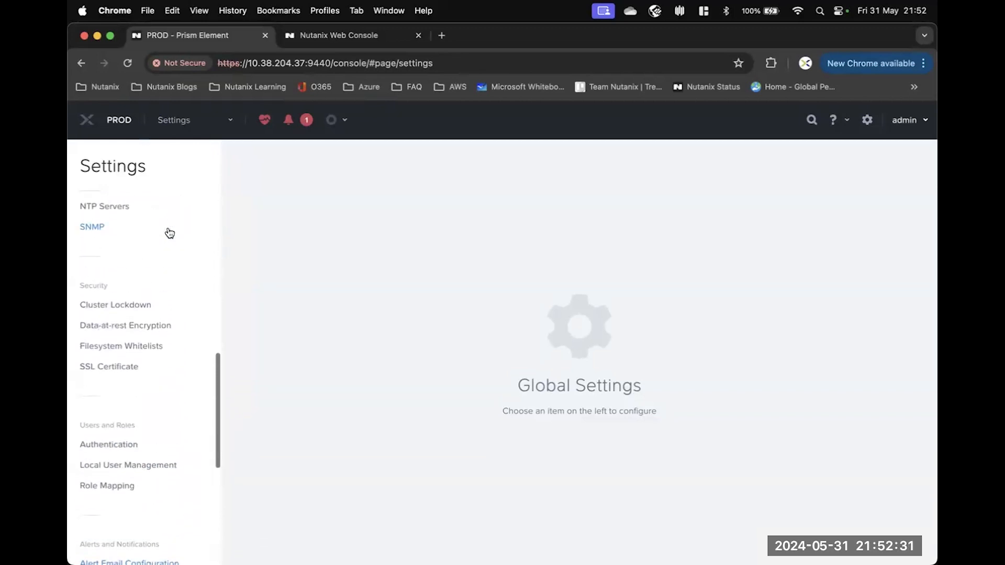
{"action": "scroll", "coordinate": [169, 233], "scroll_direction": "up", "scroll_amount": 12}
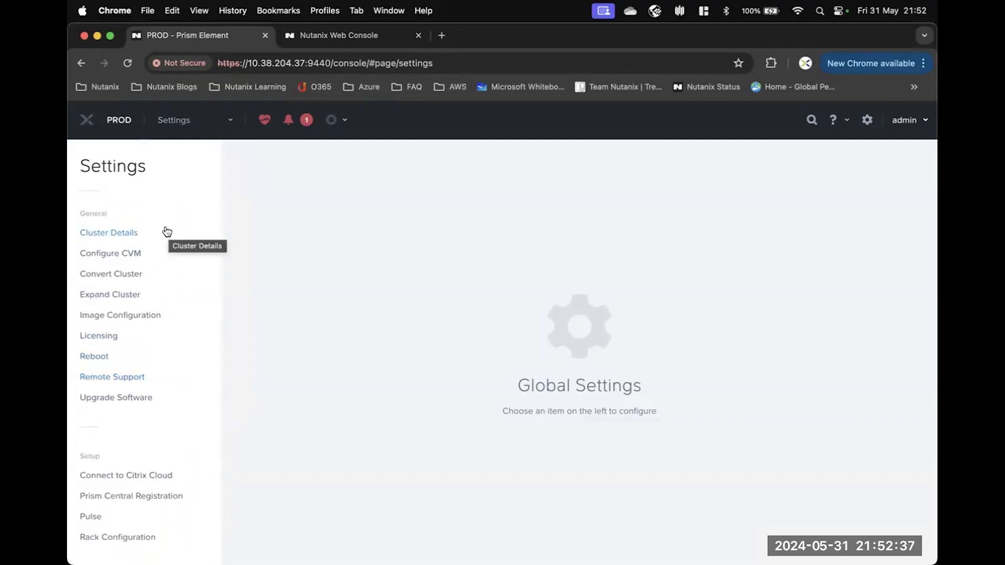
Open the Expand Cluster page from the Settings sidebar under General.
{"action": "left_click", "coordinate": [105, 295]}
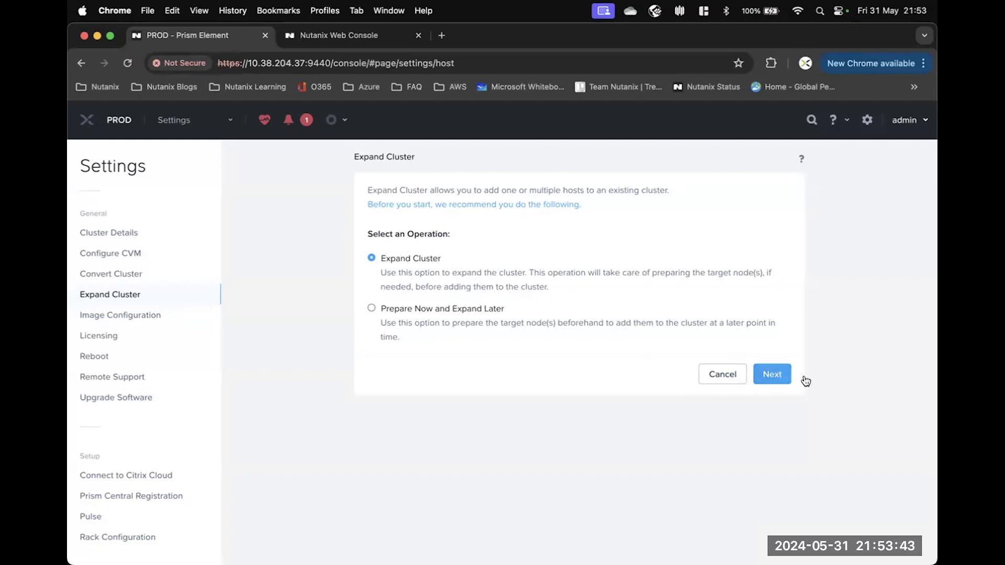
Keep the 'Expand Cluster' operation selected and proceed to host selection.
{"action": "left_click", "coordinate": [779, 375]}
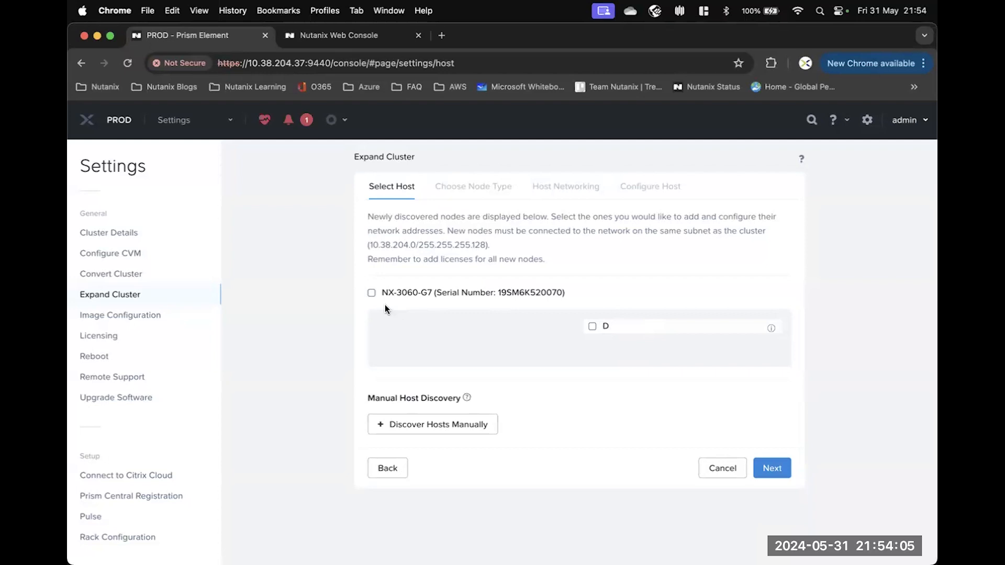
Select node NX-3060-G7 with CVM IP 10.38.204.32 and hypervisor IP 10.38.204.28.
{"action": "left_click", "coordinate": [371, 295]}
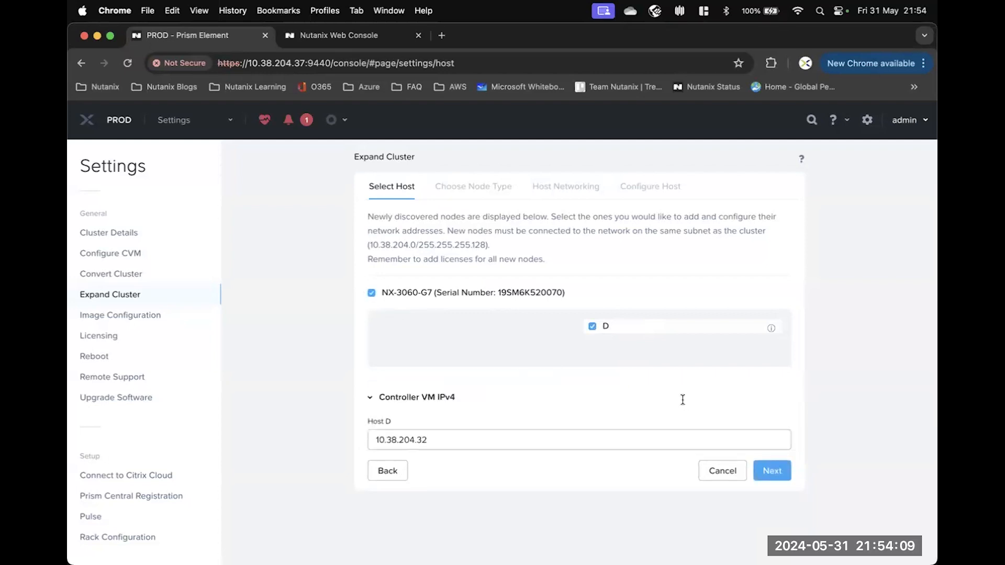
{"action": "scroll", "coordinate": [512, 382], "scroll_direction": "down", "scroll_amount": 5}
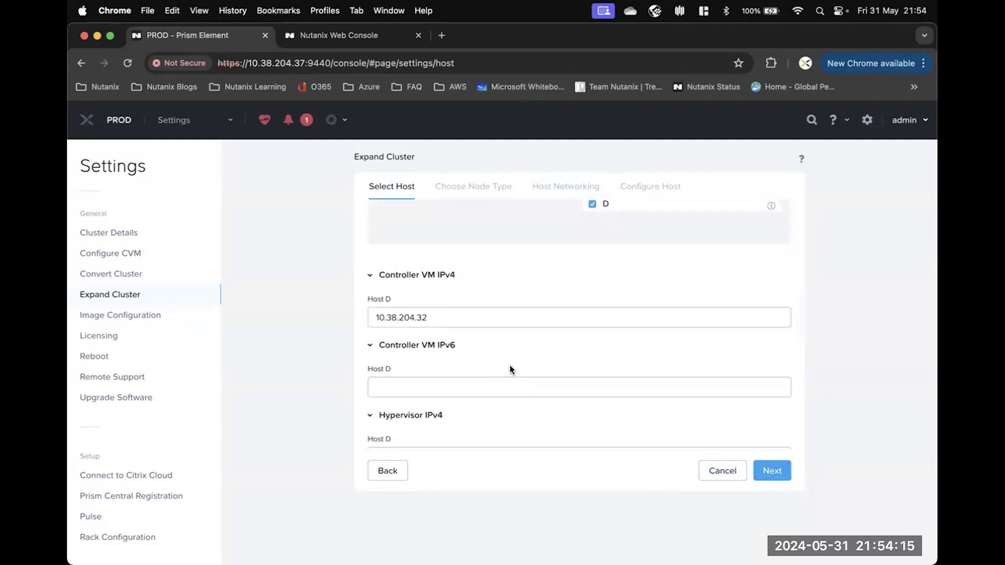
{"action": "scroll", "coordinate": [514, 366], "scroll_direction": "down", "scroll_amount": 1}
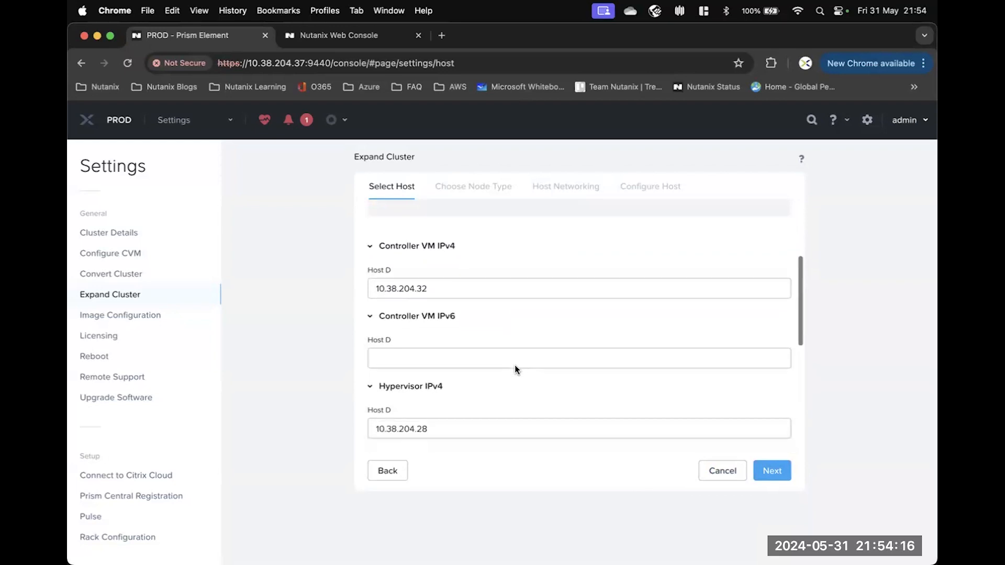
{"action": "left_click", "coordinate": [772, 471]}
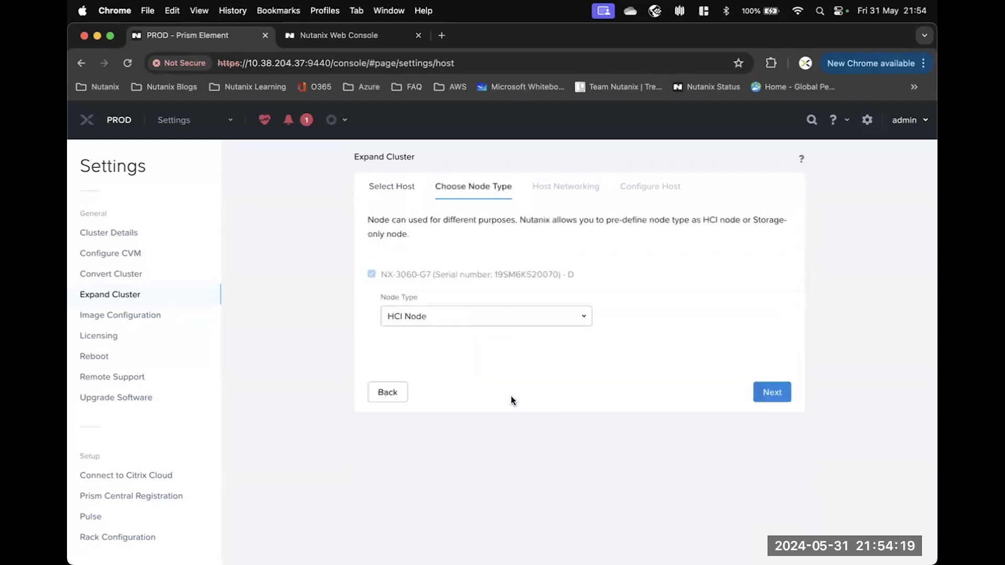
Show the Node Type choices, HCI Node or Storage-only, for node NX-3060-G7.
{"action": "left_click", "coordinate": [435, 316]}
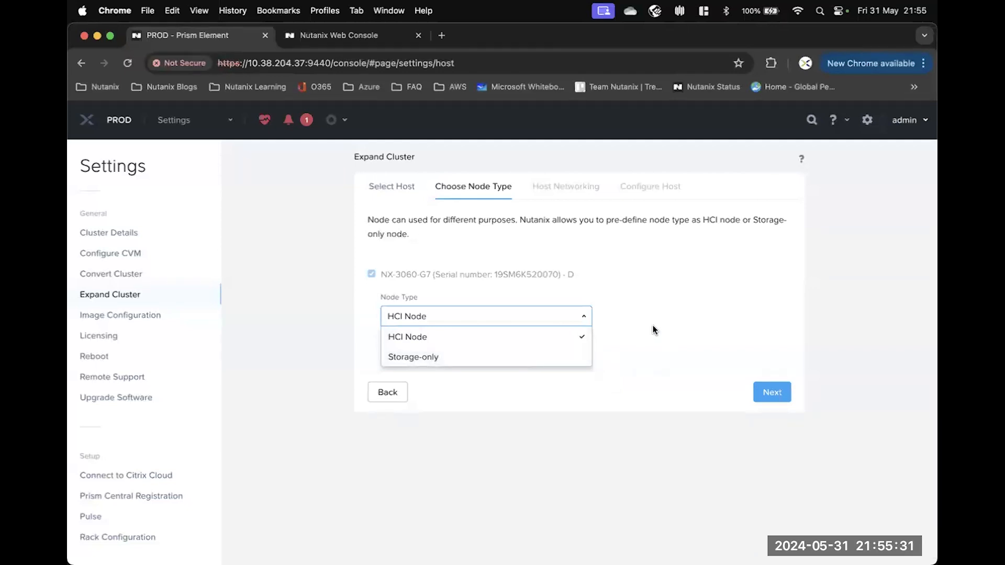
Leave NX-3060-G7 as an HCI Node and advance to Host Networking.
{"action": "left_click", "coordinate": [627, 334]}
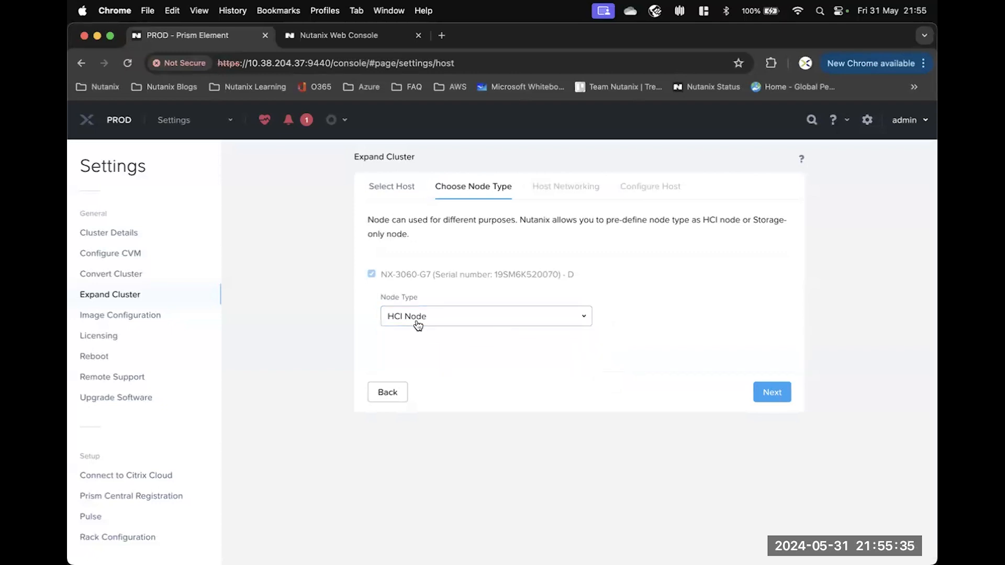
{"action": "left_click", "coordinate": [772, 393]}
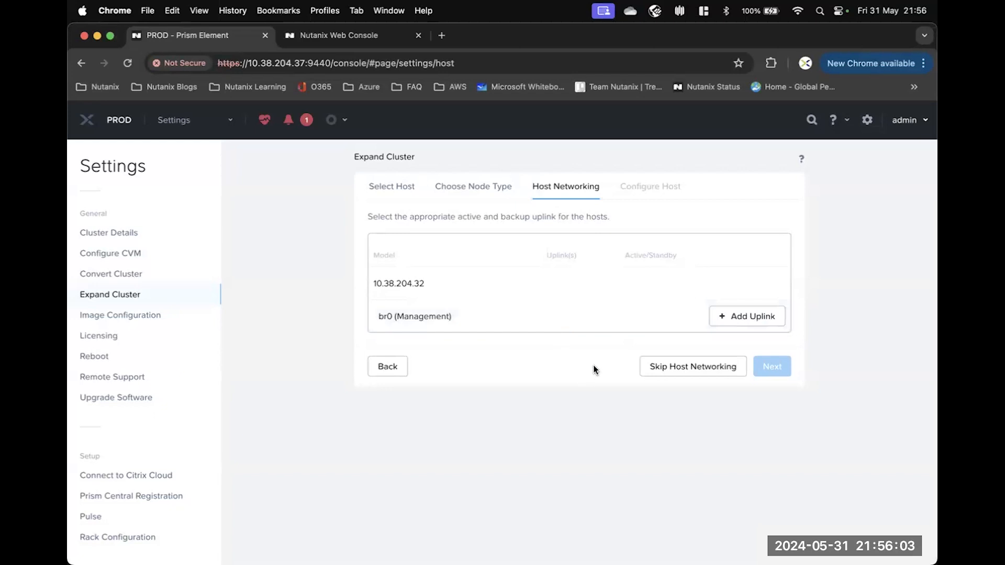
Skip uplink assignment and reach Configure Host, which needs no re-imaging.
{"action": "left_click", "coordinate": [694, 370]}
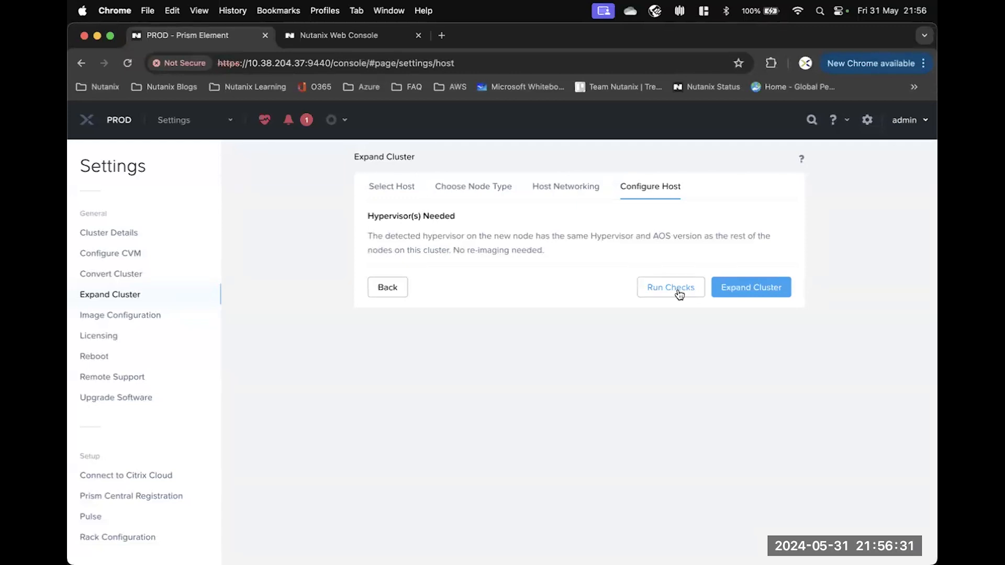
Launch expansion of the PROD cluster with the new node from Configure Host.
{"action": "left_click", "coordinate": [762, 289]}
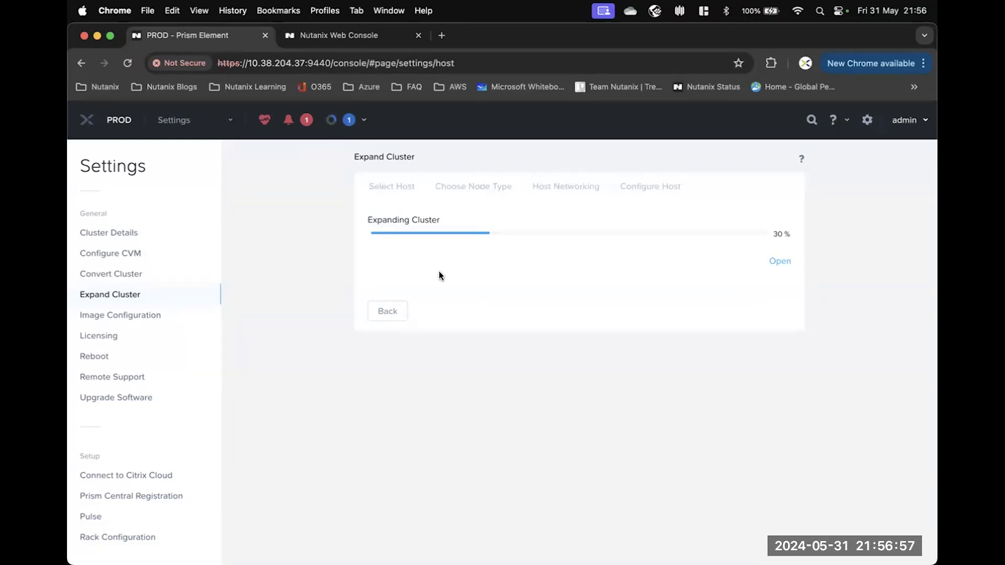
View Image Configuration, listing the CentOS7 disk and Virt IO ISO images.
{"action": "left_click", "coordinate": [133, 320]}
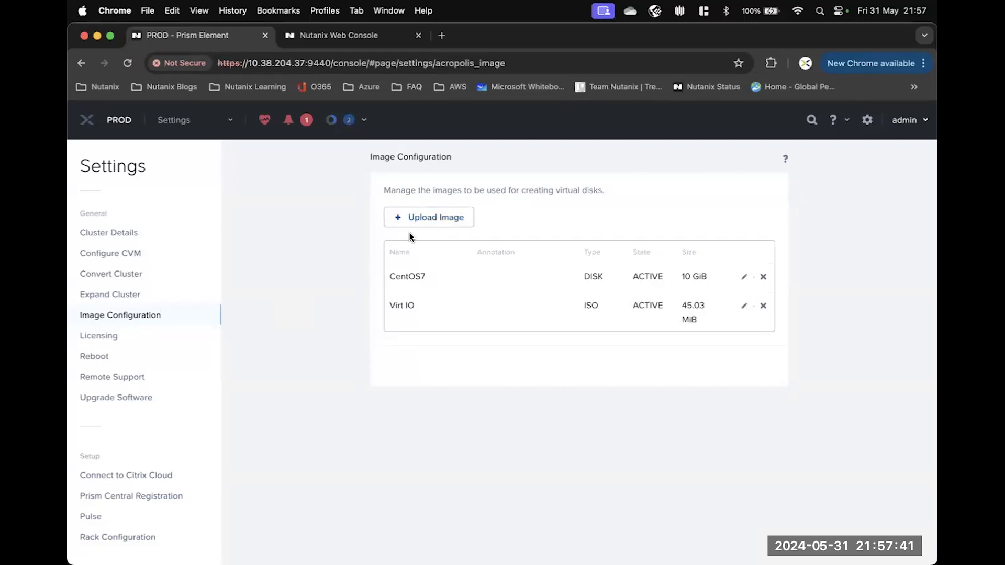
Show the Remote Support settings, confirming remote support is disabled.
{"action": "left_click", "coordinate": [112, 379]}
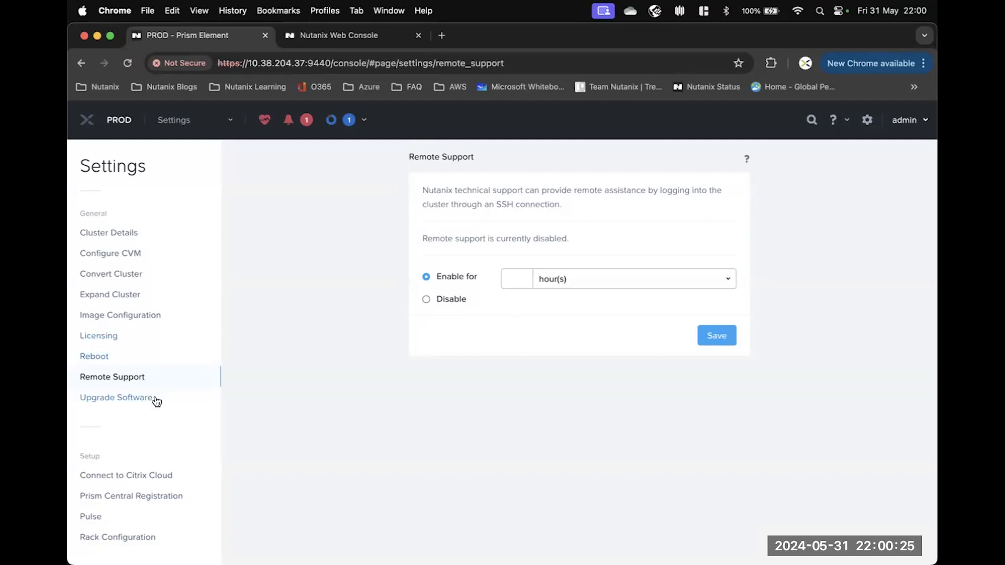
Scroll the Settings sidebar down toward the Setup section.
{"action": "scroll", "coordinate": [146, 396], "scroll_direction": "down", "scroll_amount": 1}
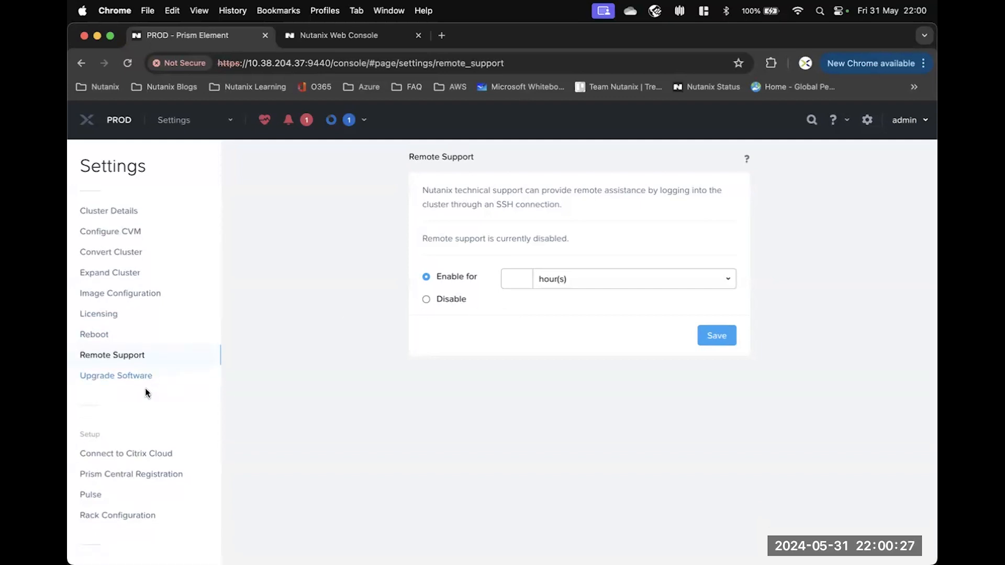
{"action": "scroll", "coordinate": [146, 395], "scroll_direction": "down", "scroll_amount": 3}
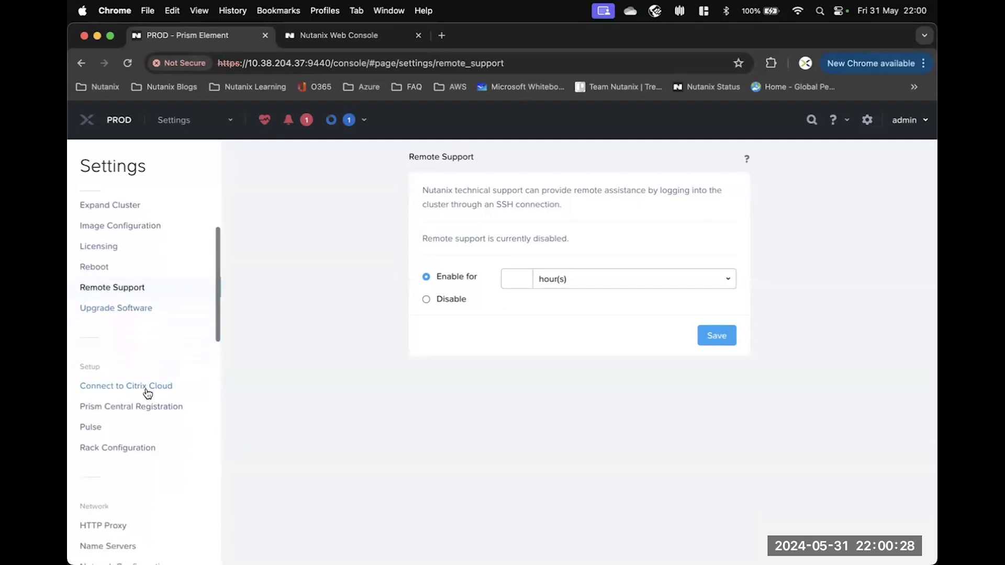
Bring up Pulse settings under Setup and check the connection status shows SUCCESS.
{"action": "left_click", "coordinate": [94, 433]}
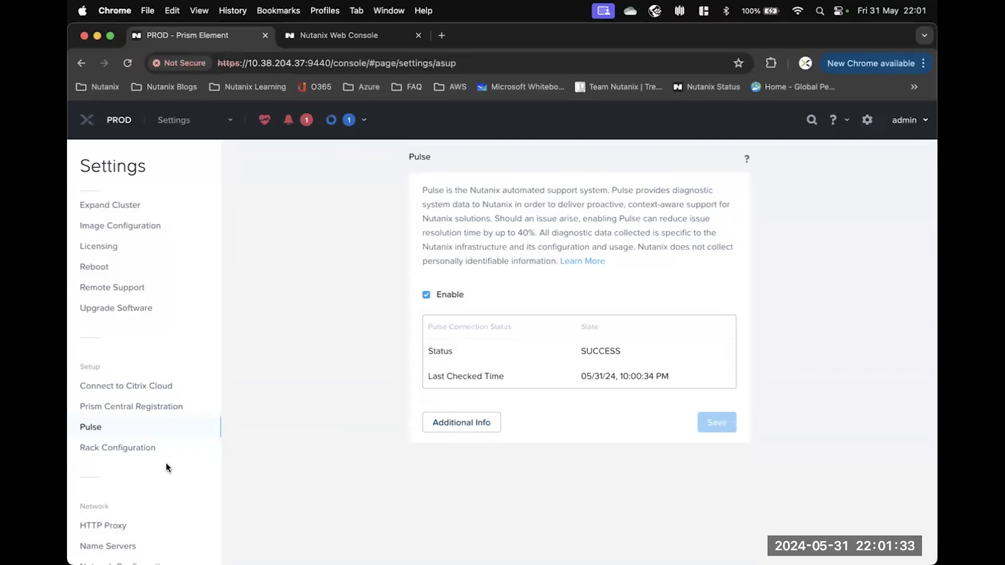
{"action": "scroll", "coordinate": [166, 463], "scroll_direction": "down", "scroll_amount": 5}
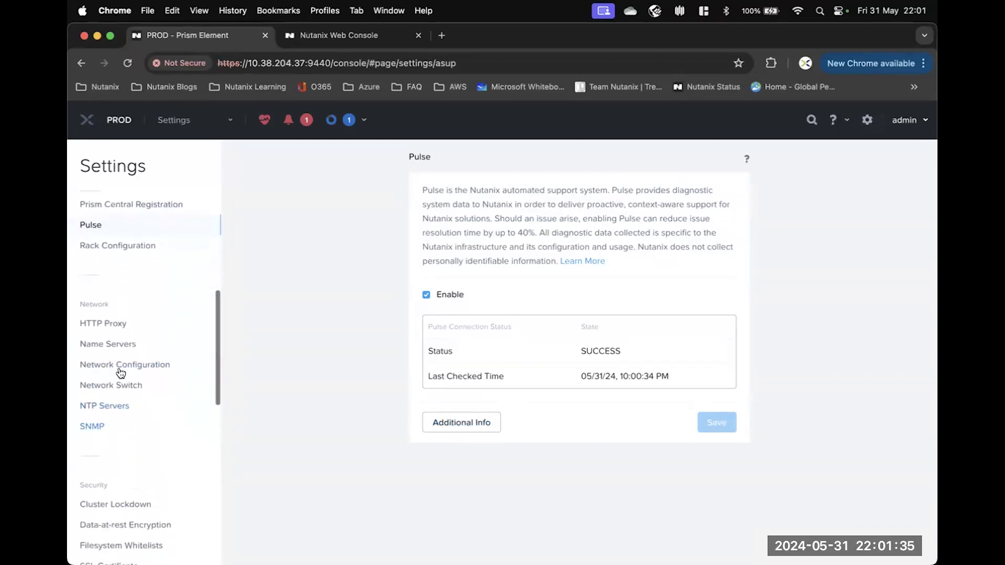
View Network Configuration, dismiss the non-AHV API error, then show Network Switch settings.
{"action": "left_click", "coordinate": [120, 367]}
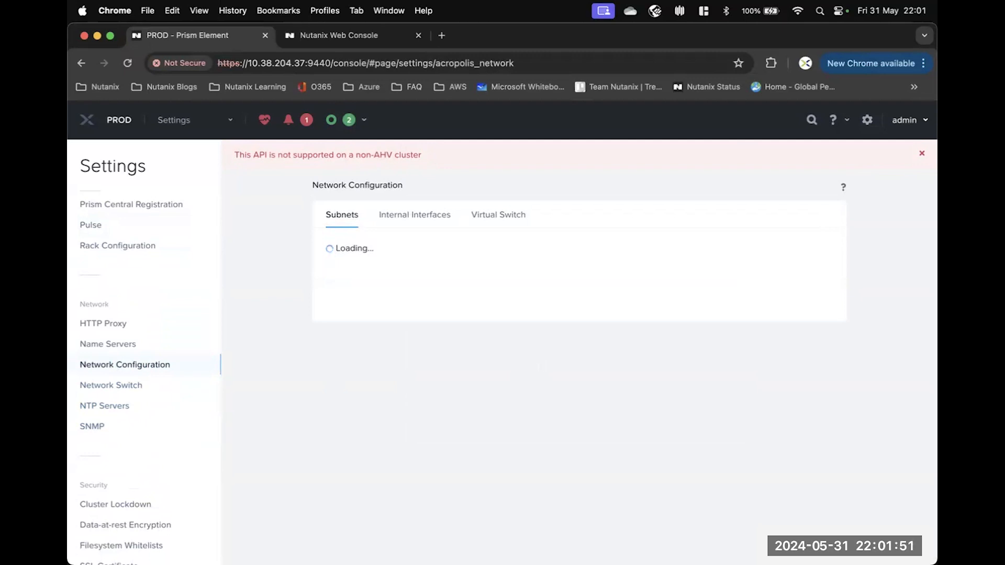
{"action": "left_click", "coordinate": [922, 154]}
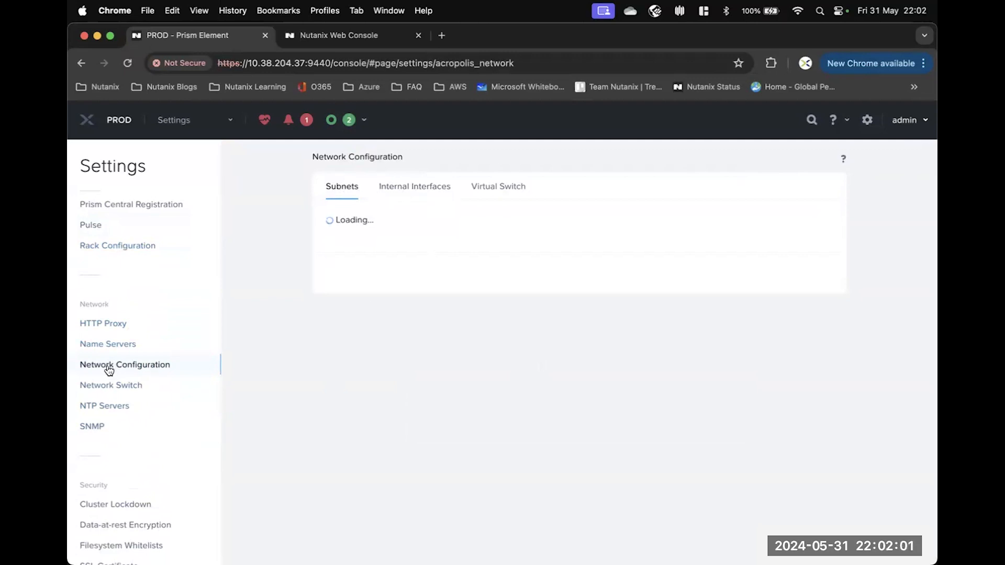
{"action": "left_click", "coordinate": [112, 388]}
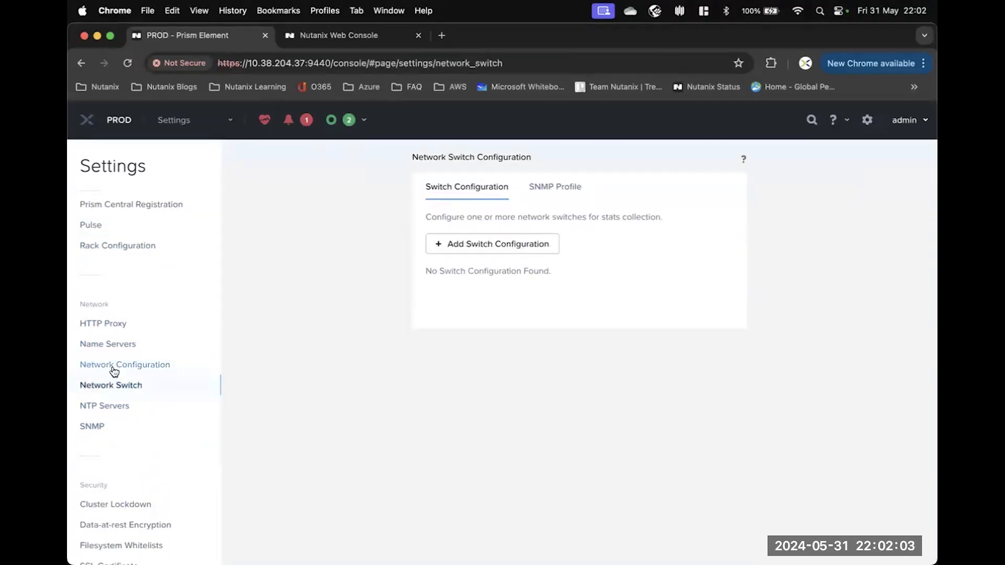
Check Name Servers, then return to Network Configuration's subnets showing Primary on vs0.
{"action": "left_click", "coordinate": [115, 367]}
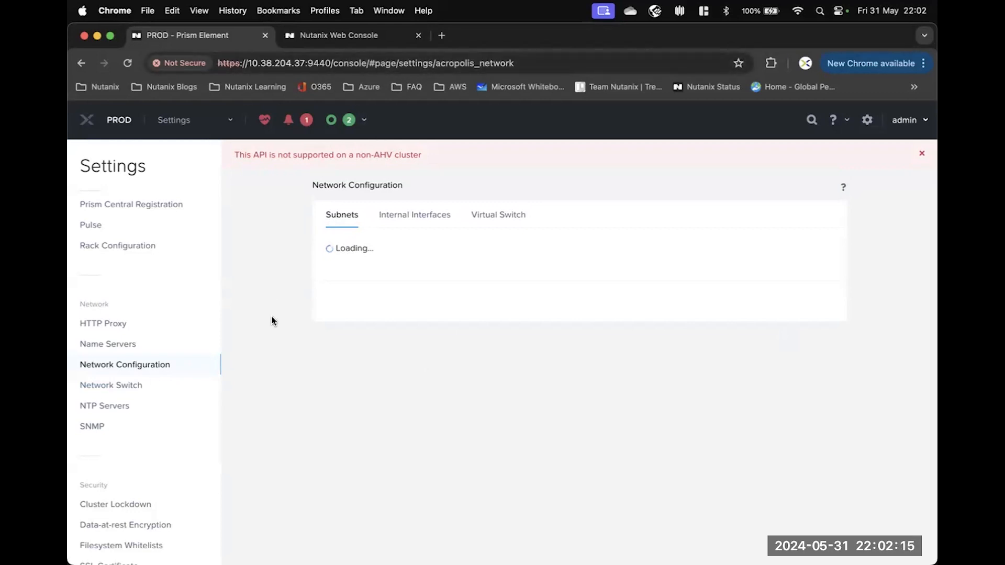
{"action": "left_click", "coordinate": [103, 346]}
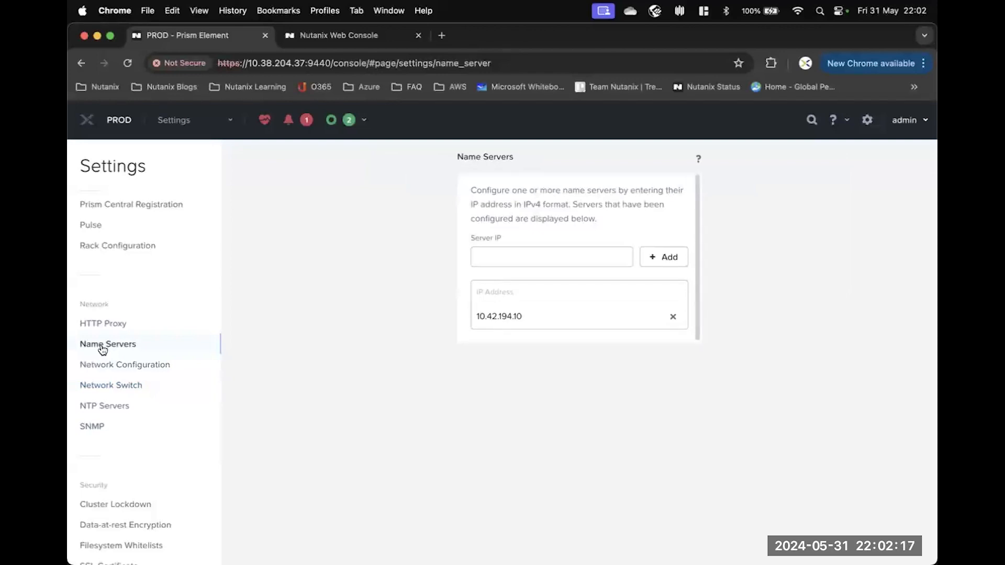
{"action": "left_click", "coordinate": [114, 365]}
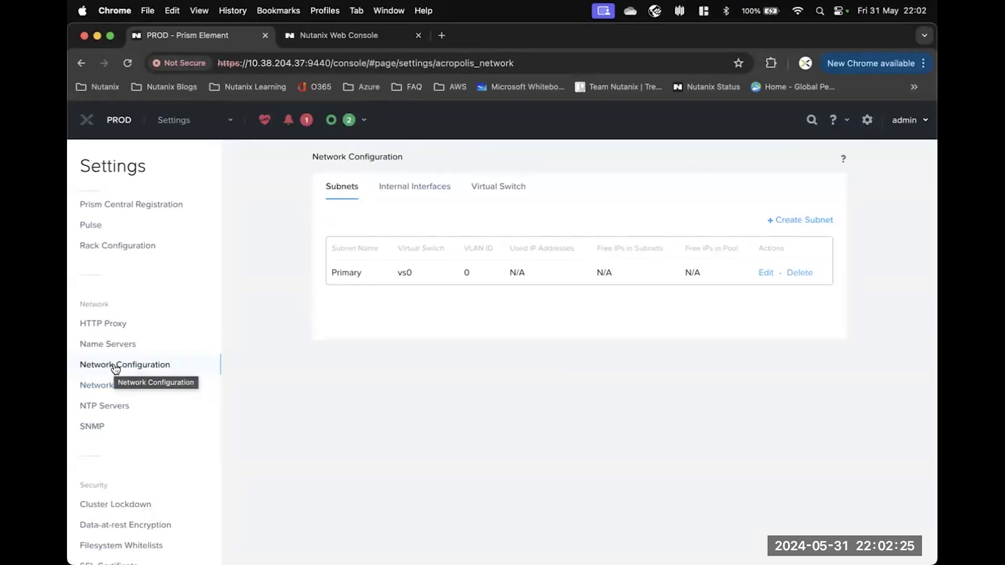
Go to Pulse settings, dismiss the warning, and reload to recheck the connection status.
{"action": "left_click", "coordinate": [91, 224]}
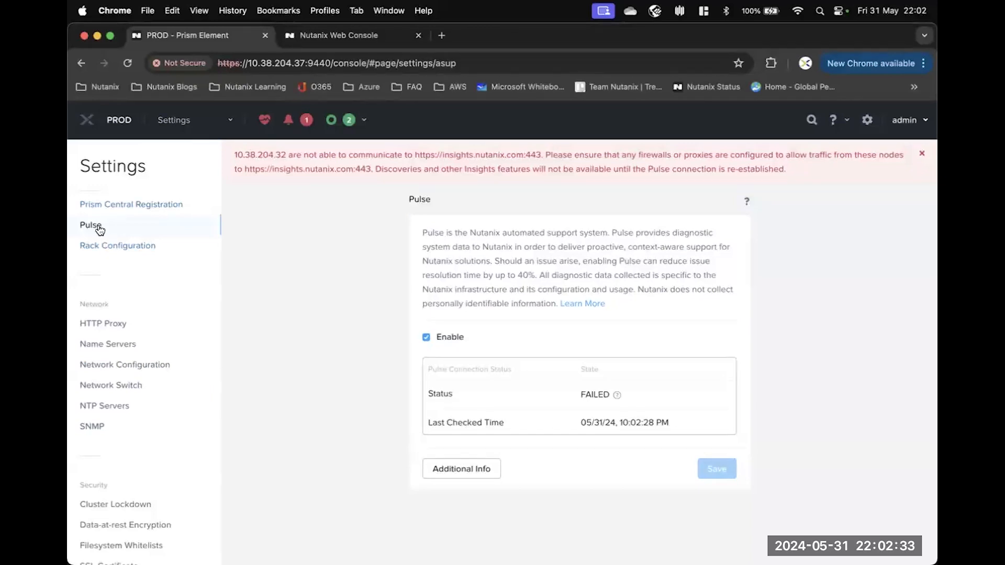
{"action": "left_click", "coordinate": [921, 154]}
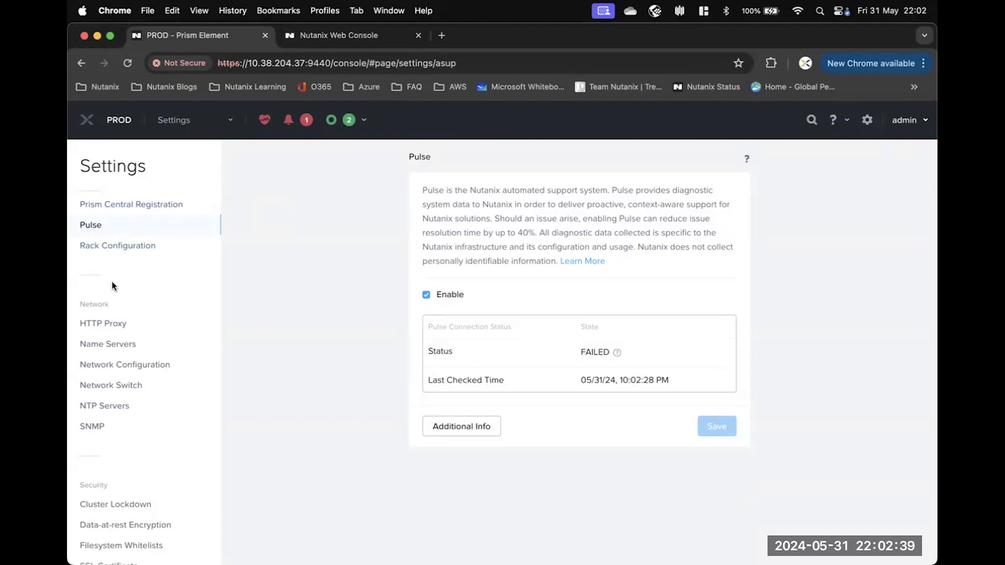
{"action": "left_click", "coordinate": [126, 63]}
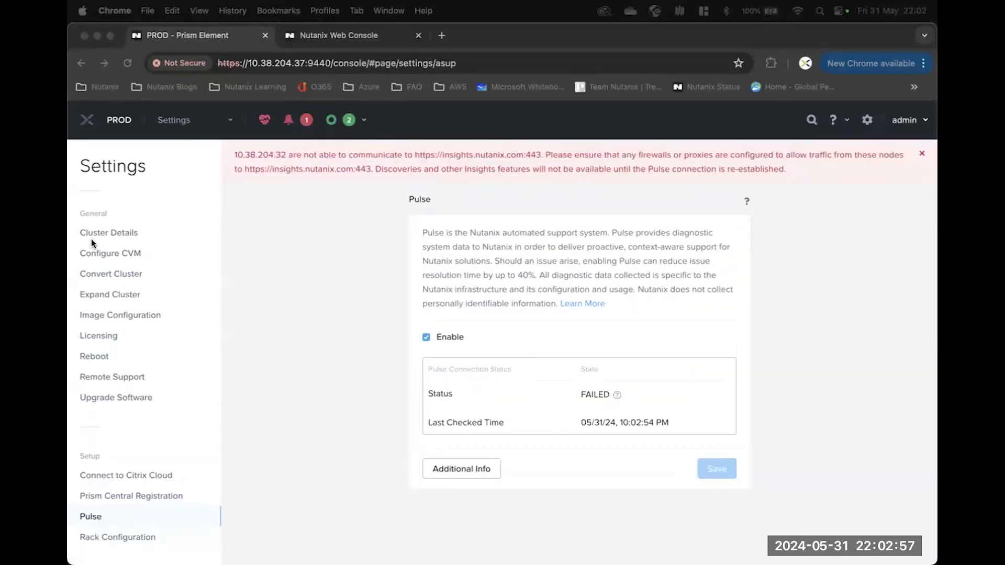
Dismiss the Pulse connection warning and inspect the FAILED status details.
{"action": "scroll", "coordinate": [125, 361], "scroll_direction": "down", "scroll_amount": 1}
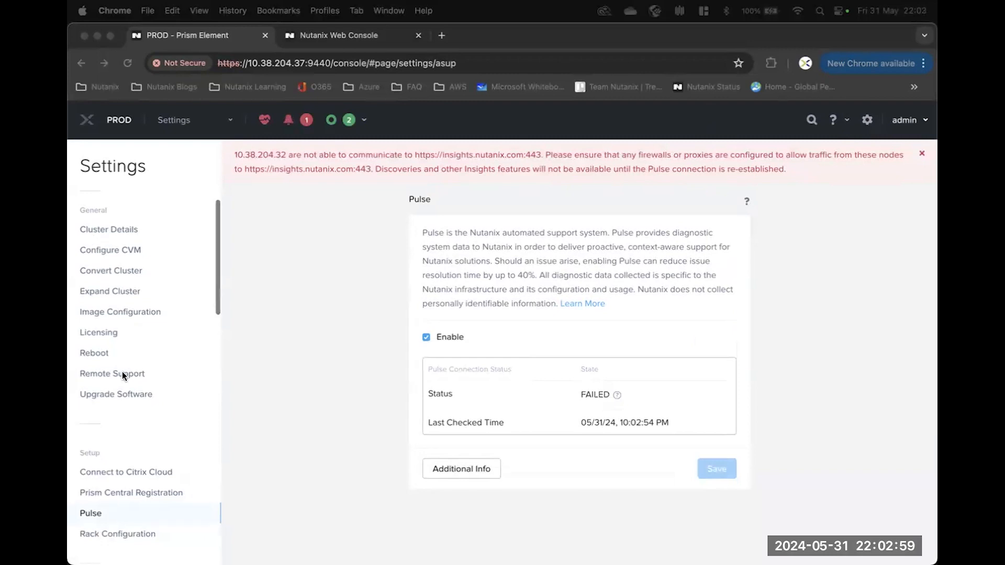
{"action": "scroll", "coordinate": [133, 398], "scroll_direction": "down", "scroll_amount": 5}
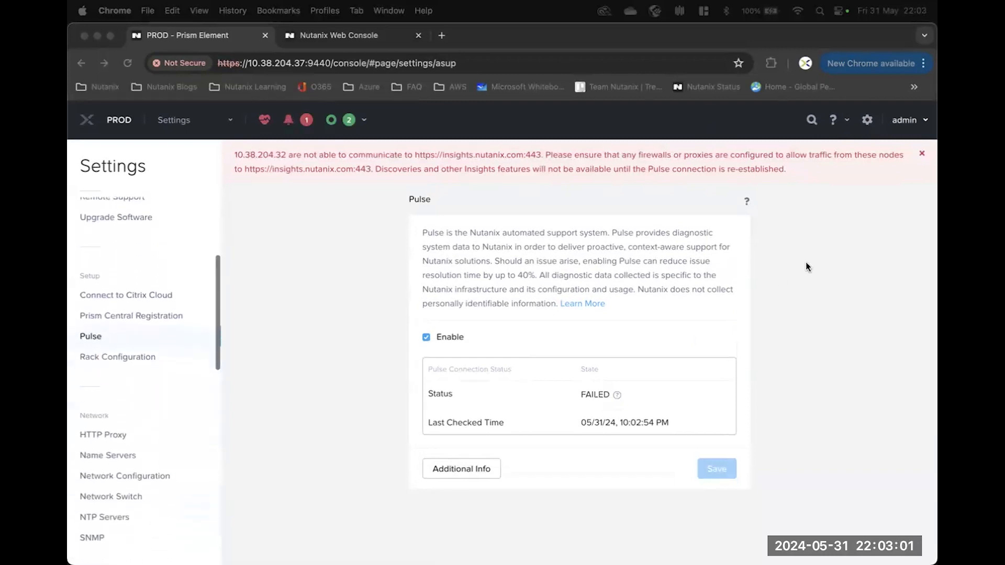
{"action": "left_click", "coordinate": [922, 156]}
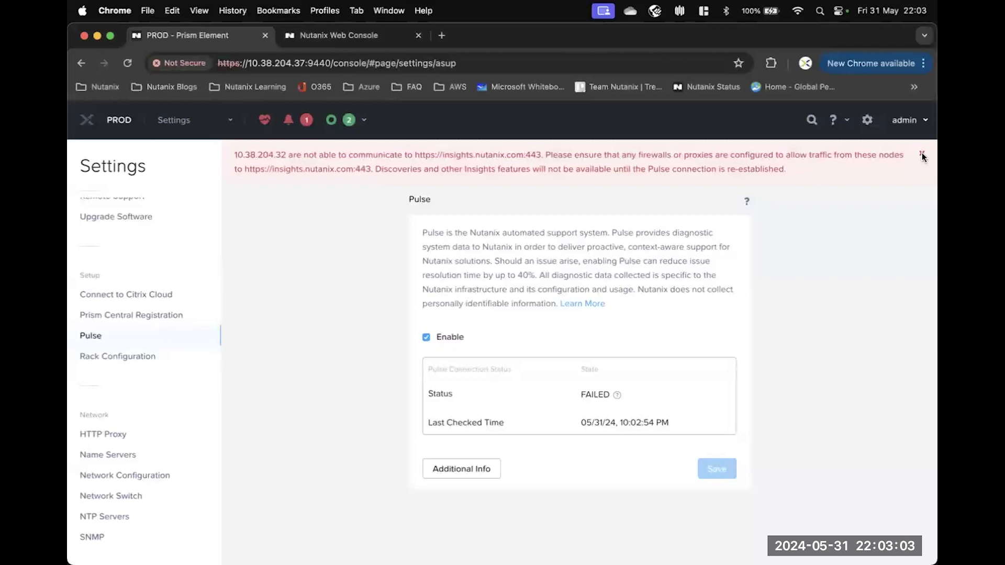
{"action": "left_click", "coordinate": [922, 156]}
{"action": "mouse_move", "coordinate": [615, 352]}
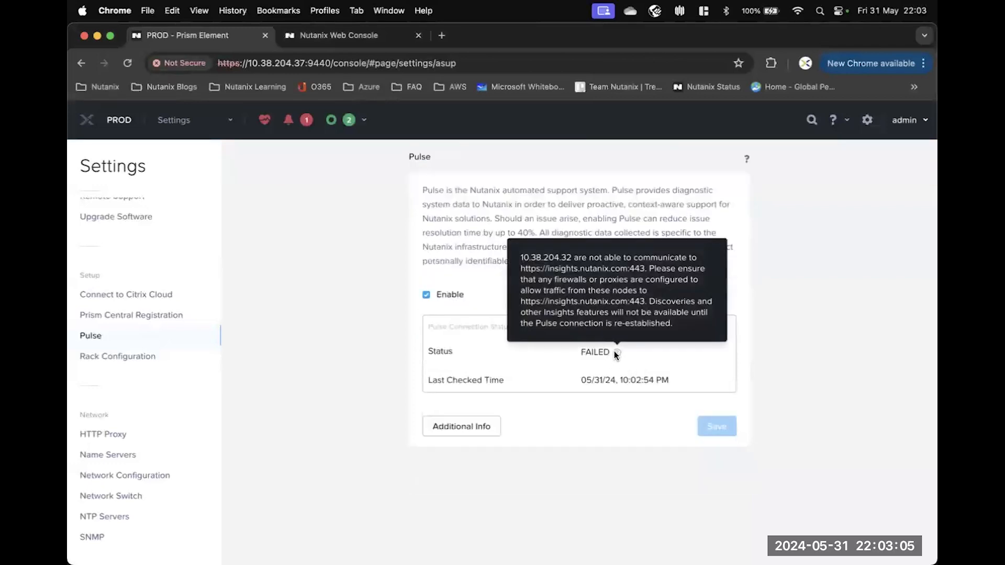
Switch to the other web console tab and back, then go to Network Configuration.
{"action": "left_click", "coordinate": [325, 39]}
{"action": "left_click", "coordinate": [186, 40]}
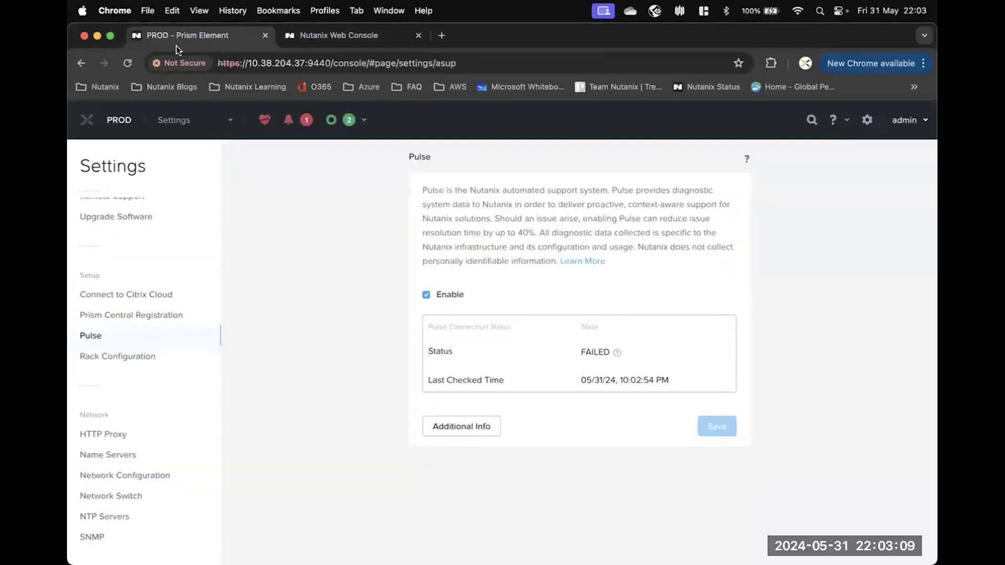
{"action": "left_click", "coordinate": [118, 477]}
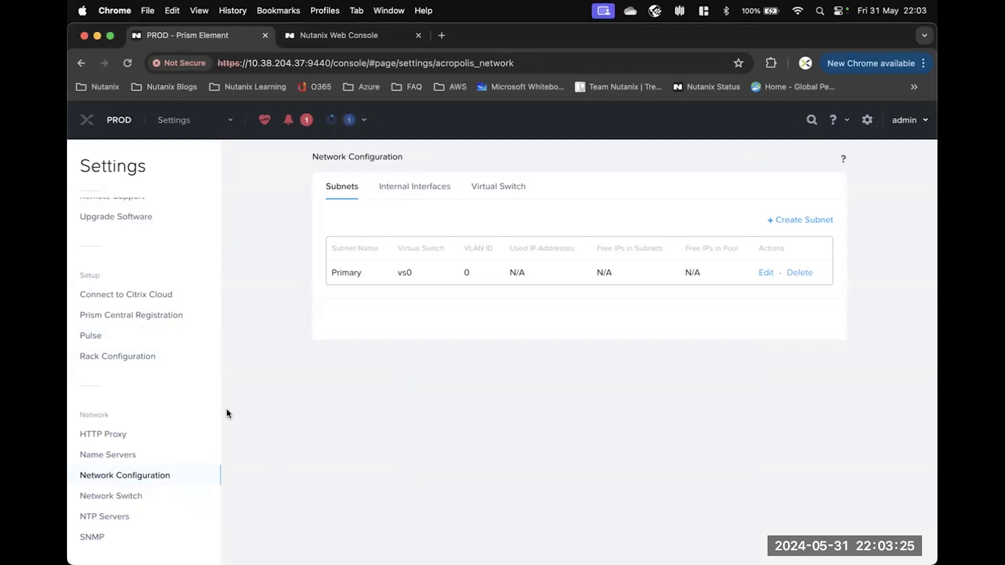
In Pulse settings, disable Pulse and save, then re-enable it and save again.
{"action": "left_click", "coordinate": [99, 337]}
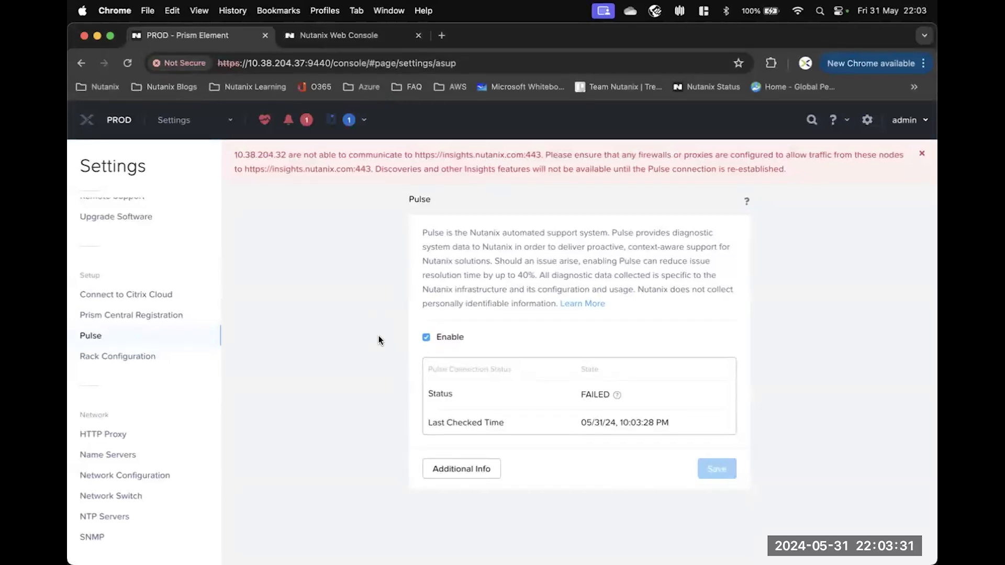
{"action": "left_click", "coordinate": [426, 337]}
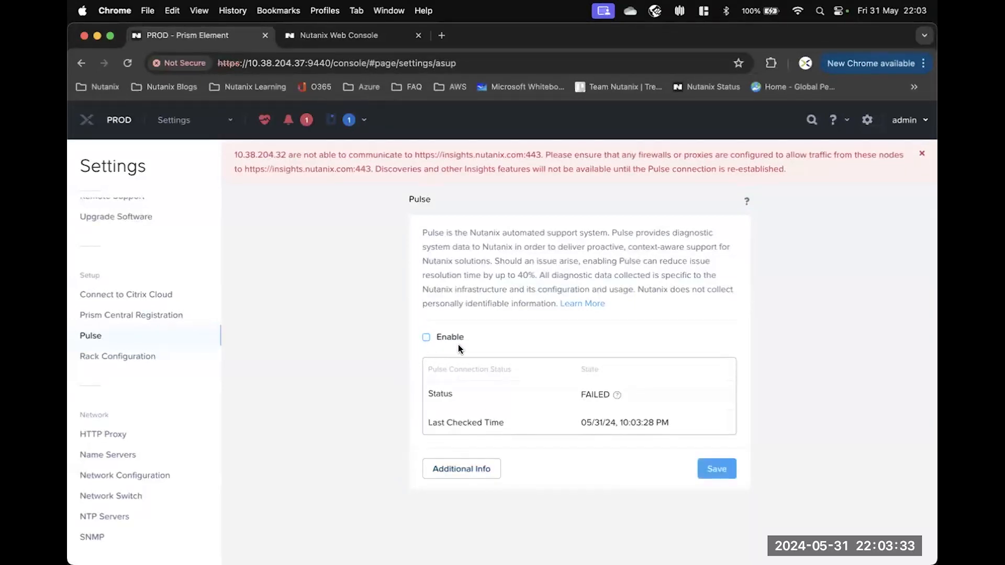
{"action": "left_click", "coordinate": [727, 469]}
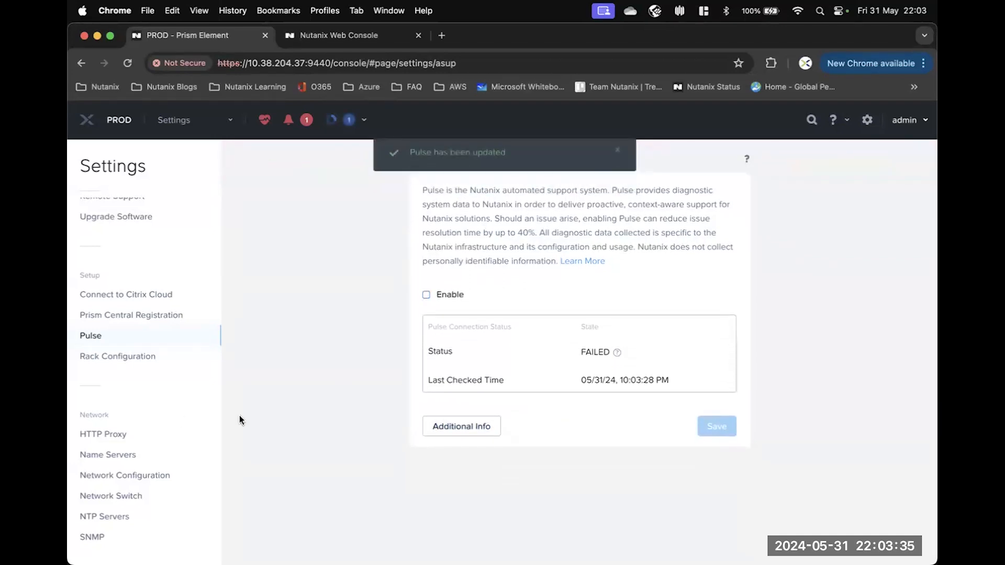
{"action": "left_click", "coordinate": [426, 294]}
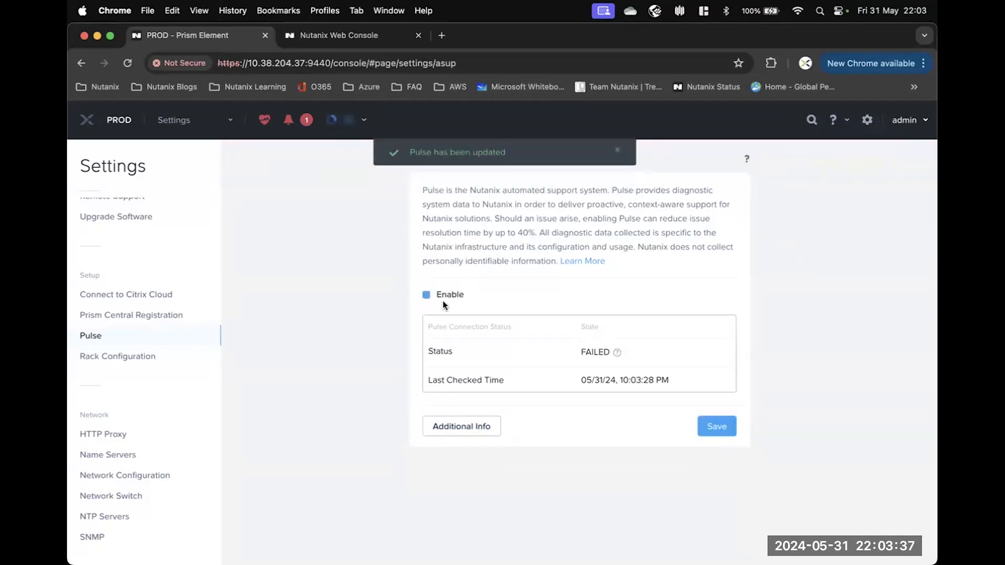
{"action": "left_click", "coordinate": [722, 431]}
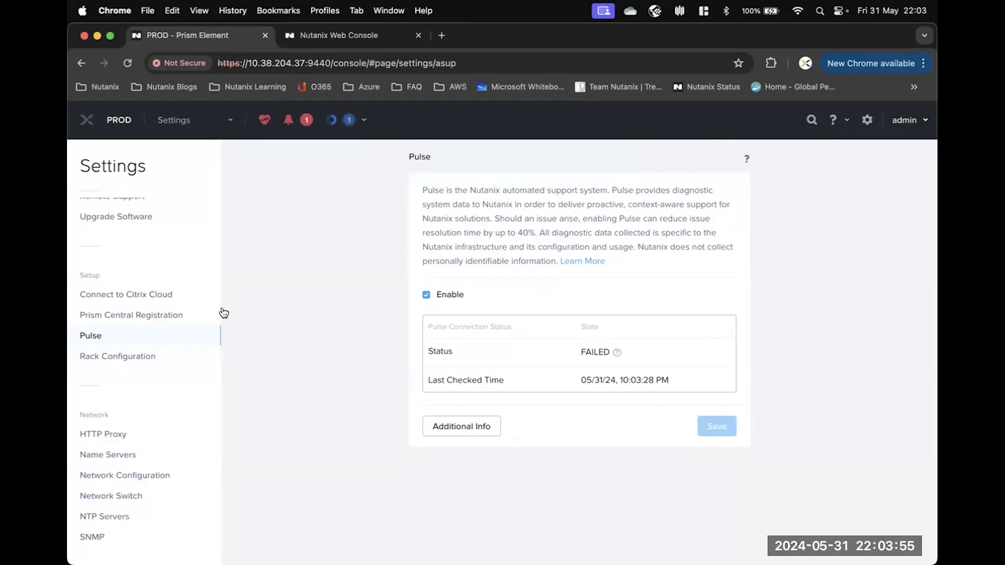
Review the node-addition task in Recent Tasks, verify Pulse reports SUCCESS, then revisit Network Configuration.
{"action": "left_click", "coordinate": [350, 121]}
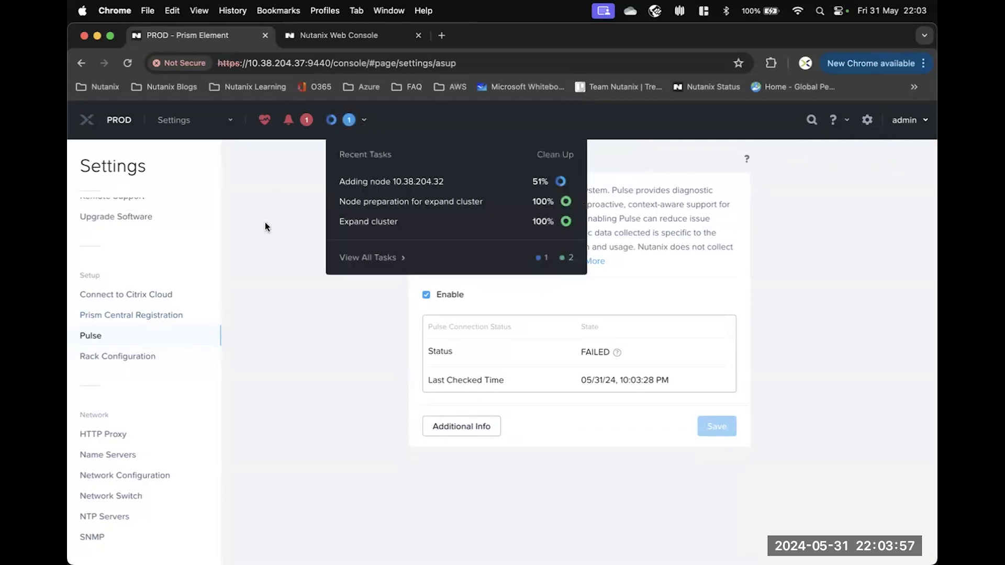
{"action": "left_click", "coordinate": [115, 317]}
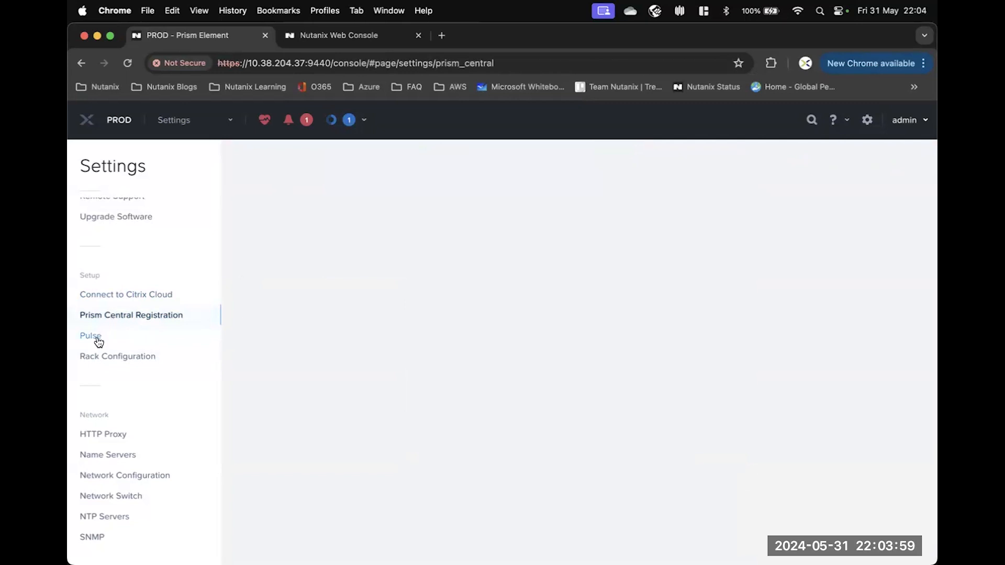
{"action": "left_click", "coordinate": [92, 337]}
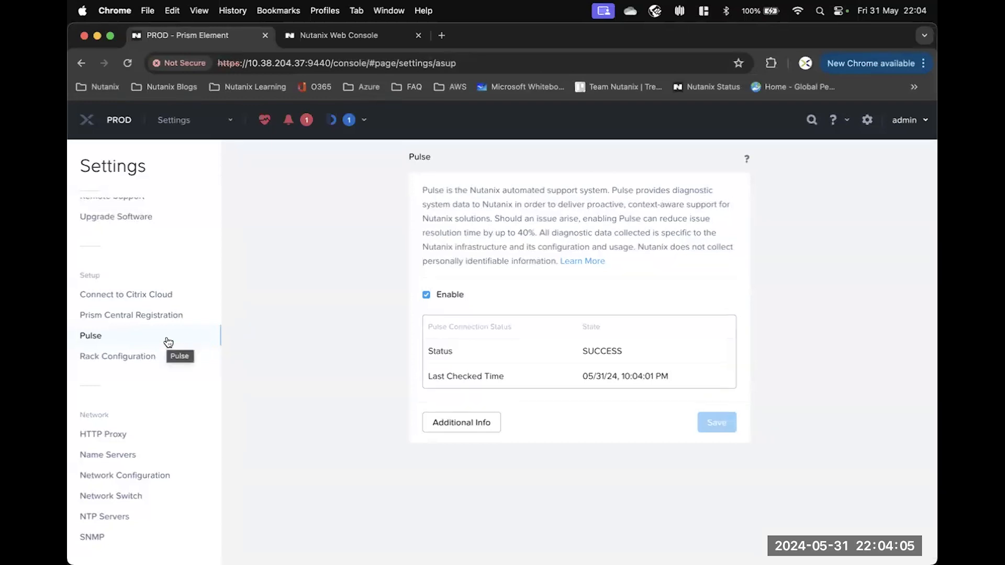
{"action": "left_click", "coordinate": [137, 476]}
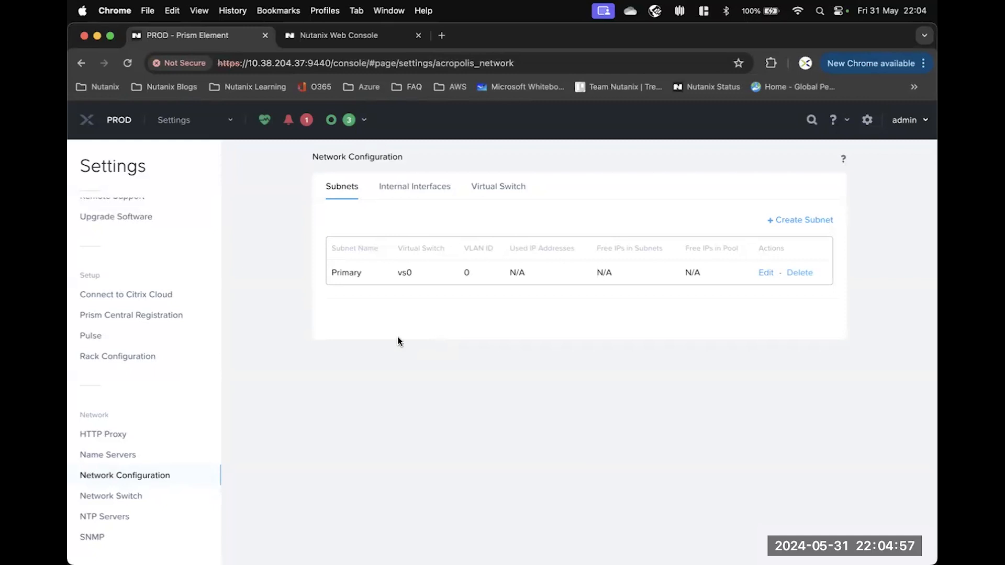
Open Alert Email Configuration from the Settings sidebar to review its settings.
{"action": "scroll", "coordinate": [134, 433], "scroll_direction": "down", "scroll_amount": 10}
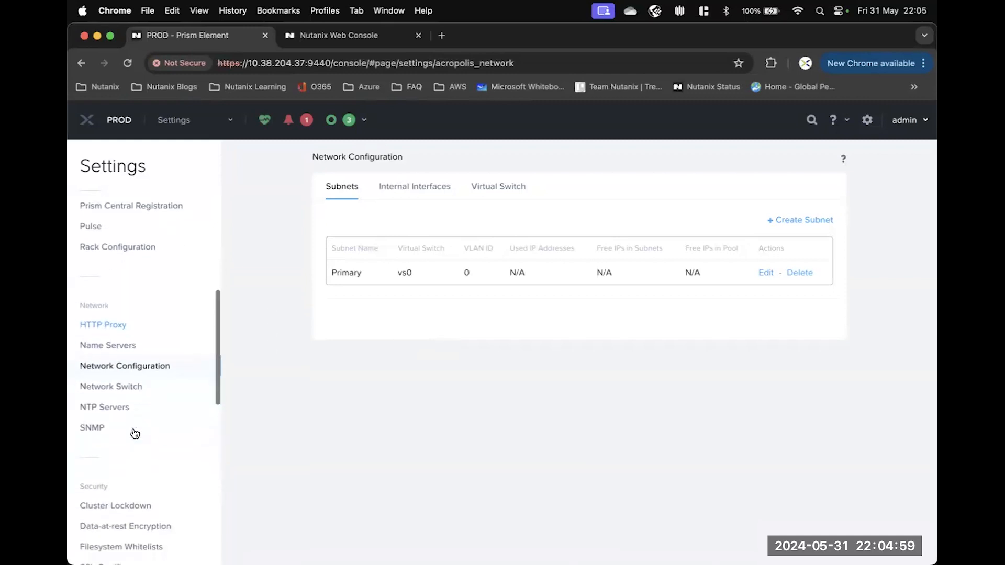
{"action": "scroll", "coordinate": [134, 433], "scroll_direction": "down", "scroll_amount": 7}
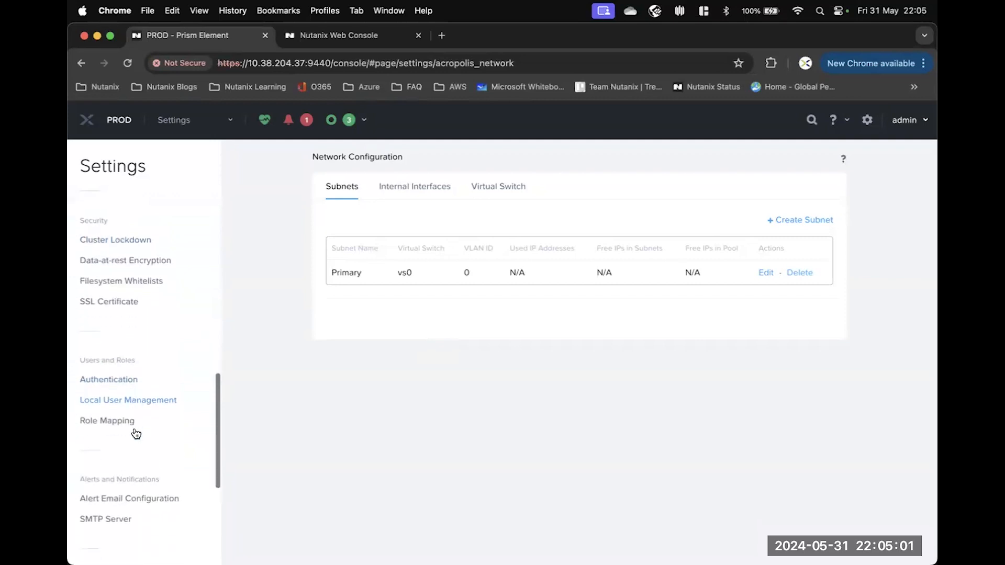
{"action": "left_click", "coordinate": [110, 431]}
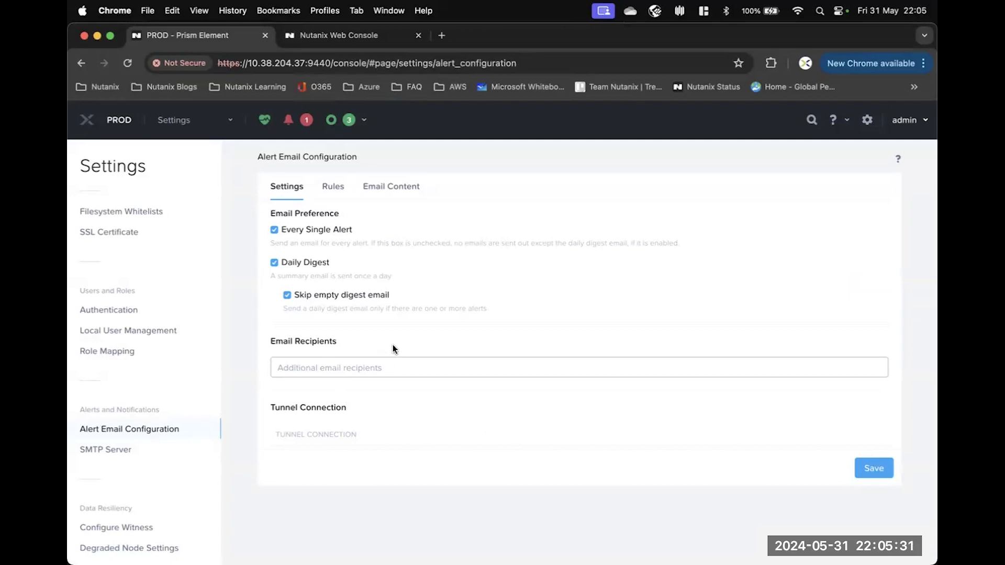
Review the alert email Rules and Email Content tabs, then bring up the cluster page list.
{"action": "left_click", "coordinate": [334, 187]}
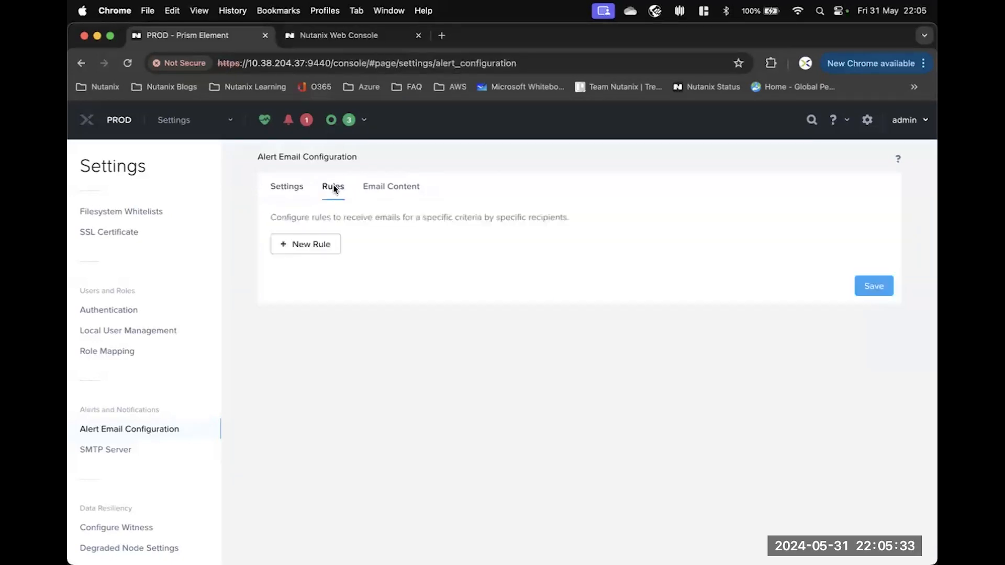
{"action": "left_click", "coordinate": [384, 187]}
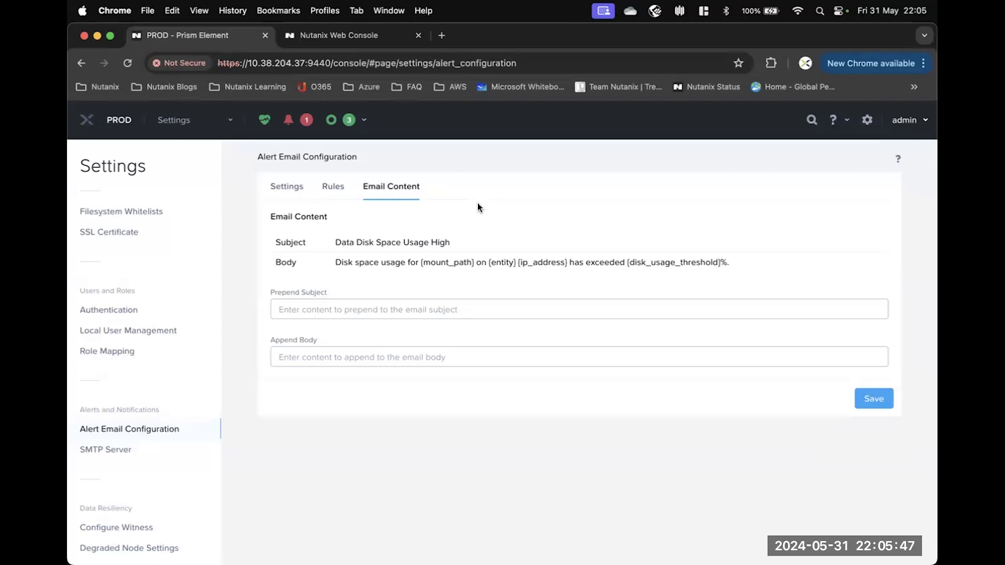
{"action": "left_click", "coordinate": [228, 121]}
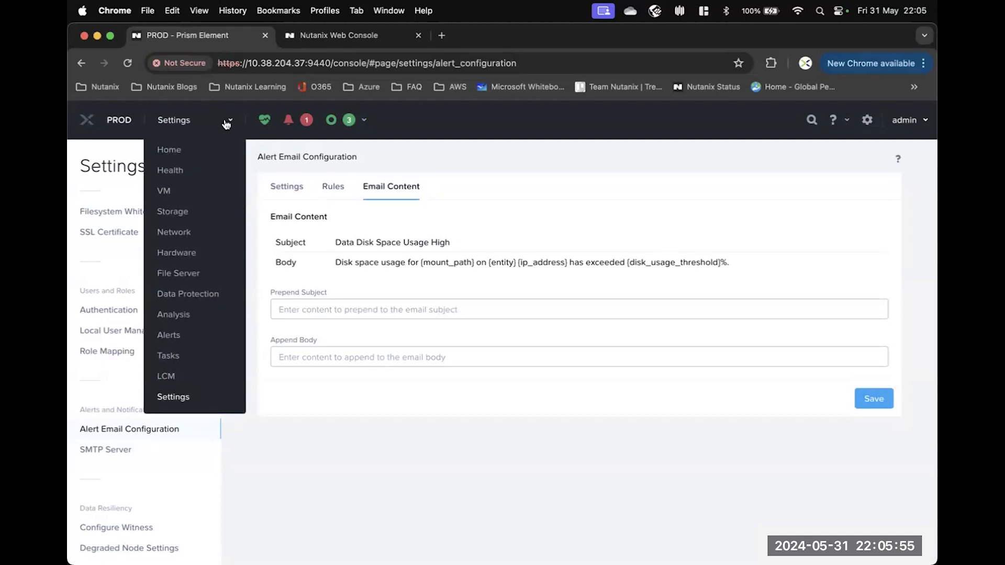
Show the Storage Overview dashboard with 4 containers and 5.28 TiB total capacity.
{"action": "left_click", "coordinate": [178, 213]}
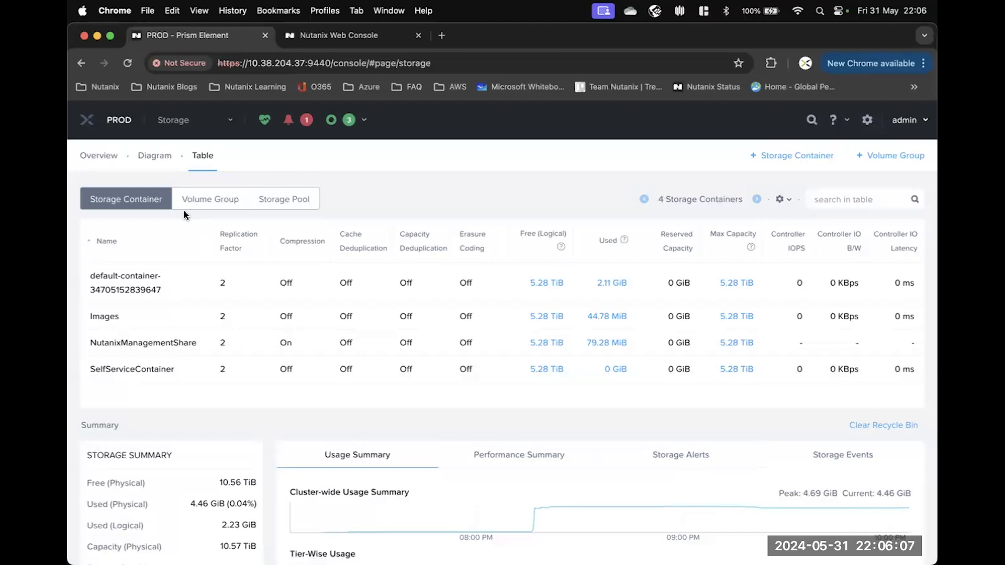
{"action": "left_click", "coordinate": [89, 158]}
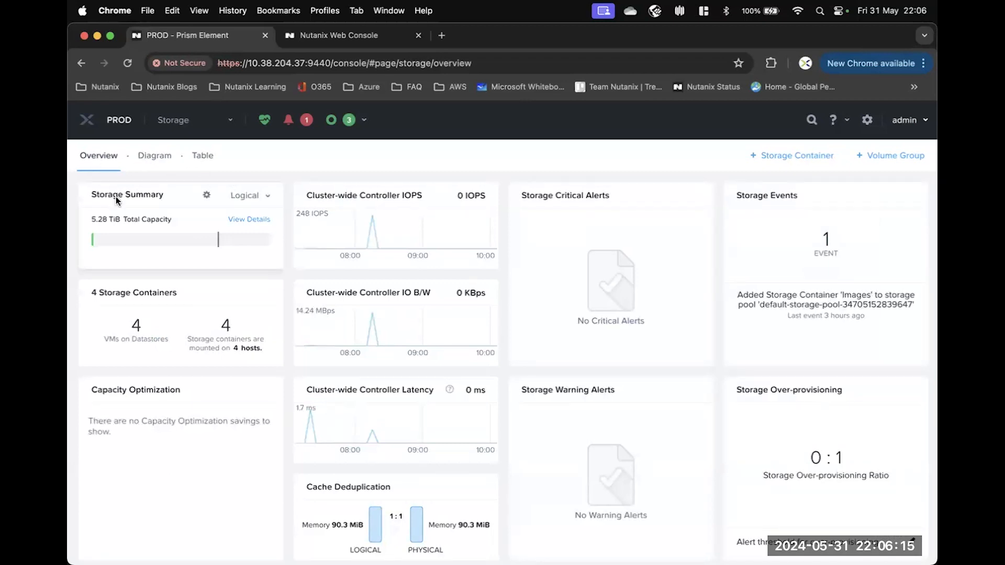
{"action": "left_click", "coordinate": [258, 224]}
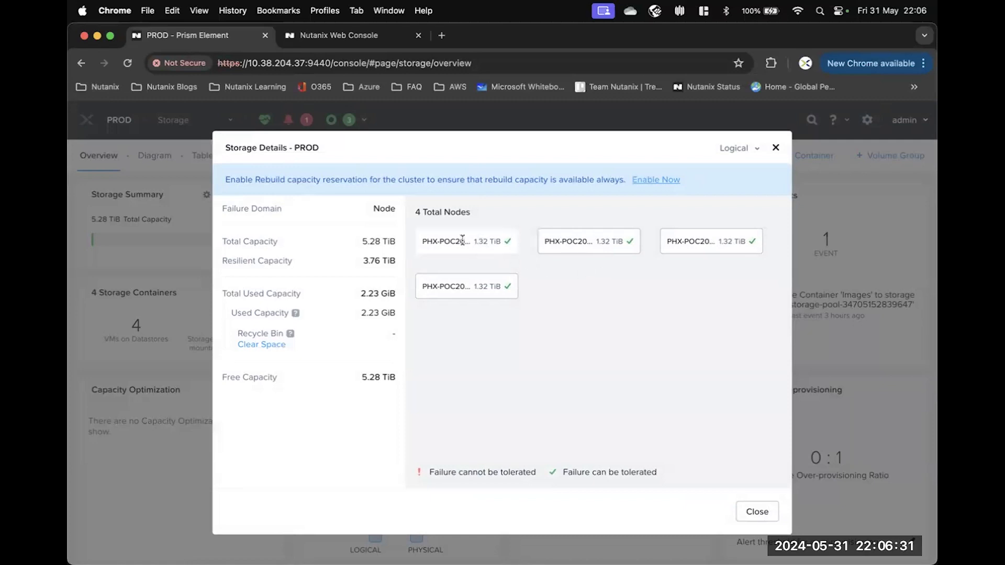
{"action": "left_click_drag", "start_coordinate": [414, 212], "coordinate": [471, 213]}
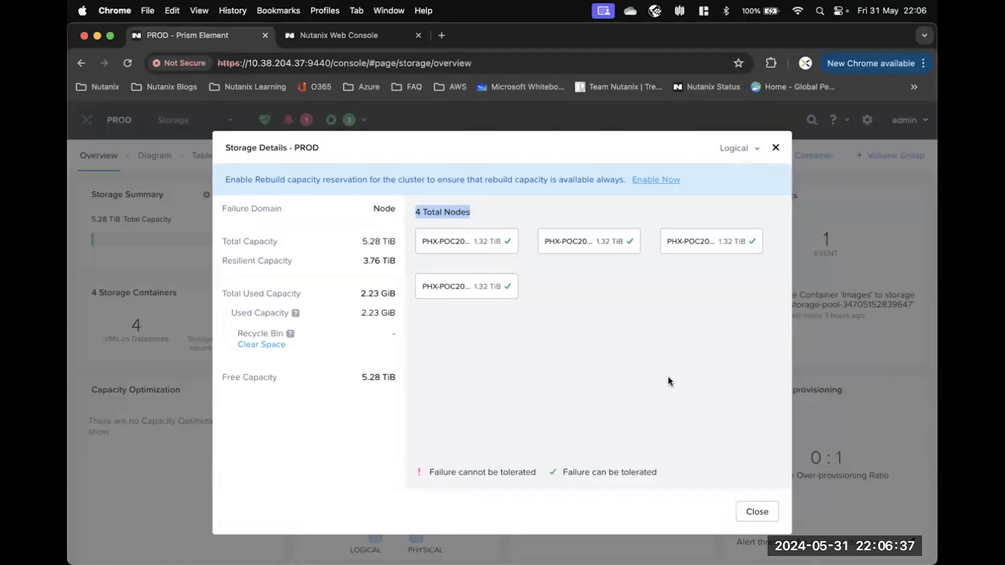
{"action": "left_click", "coordinate": [762, 513]}
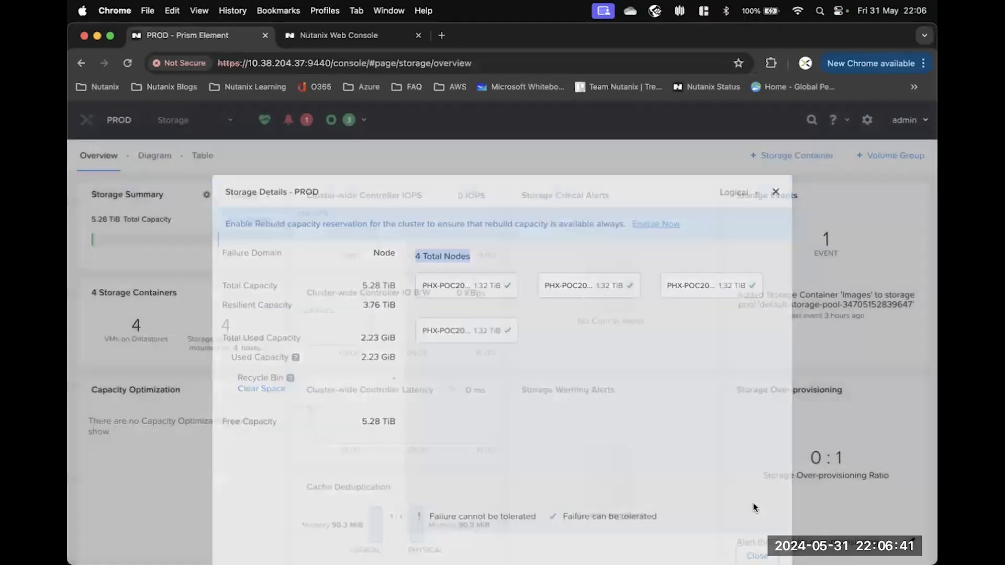
{"action": "left_click", "coordinate": [148, 162]}
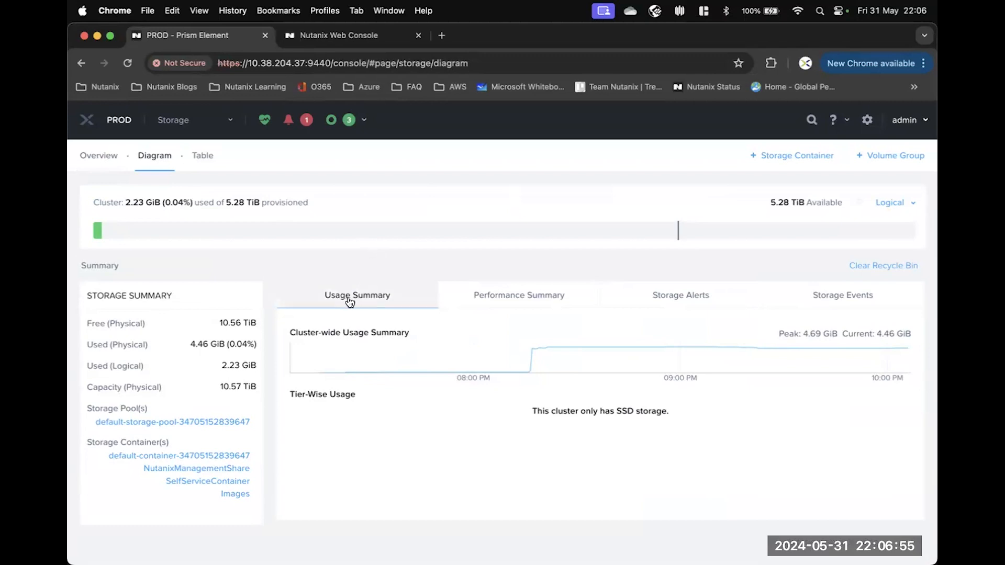
Check the storage Performance Summary, Storage Alerts and Storage Events, which show the 'Images' container added.
{"action": "left_click", "coordinate": [520, 298]}
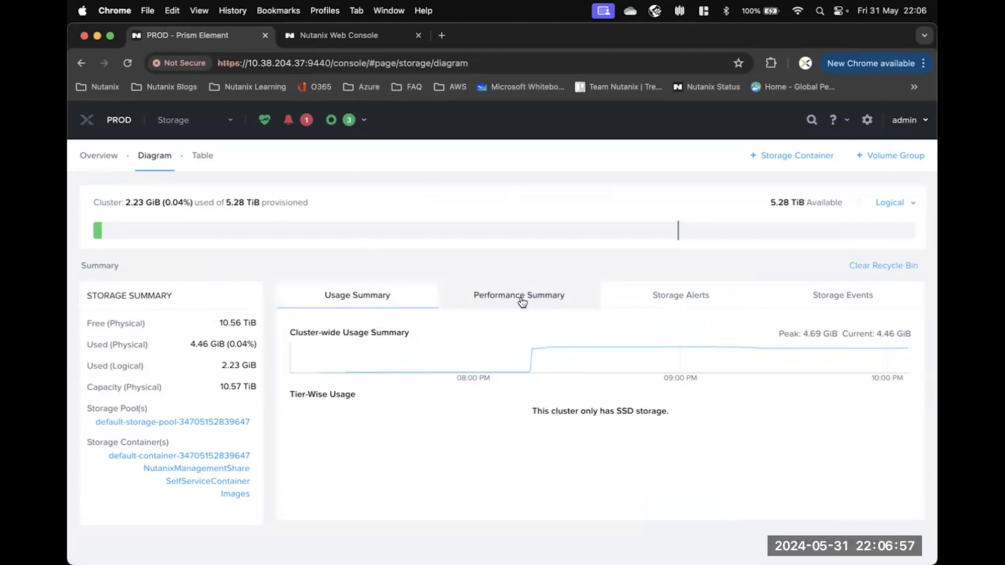
{"action": "scroll", "coordinate": [571, 336], "scroll_direction": "down", "scroll_amount": 1}
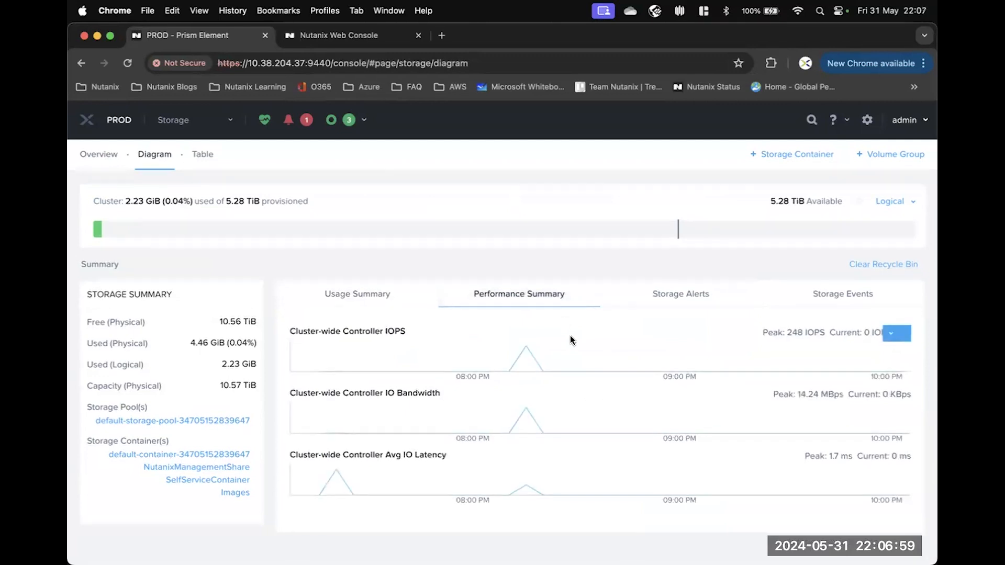
{"action": "left_click", "coordinate": [681, 294]}
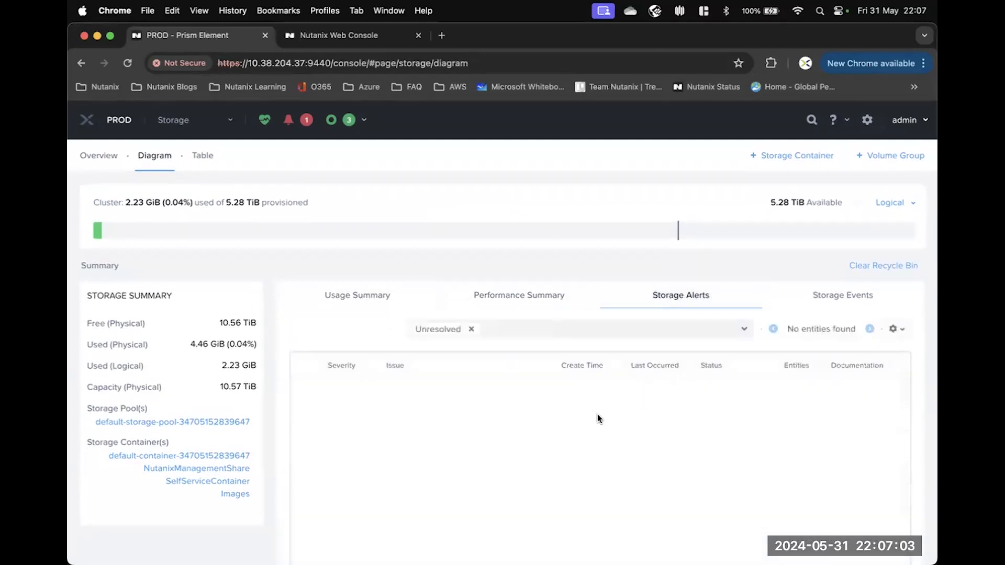
{"action": "left_click", "coordinate": [838, 294]}
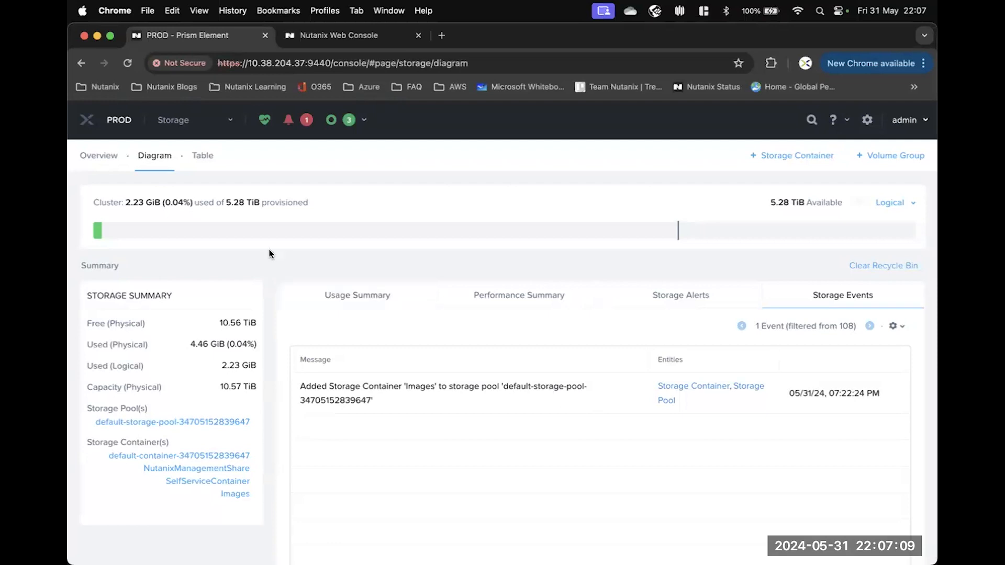
In the storage table, inspect the storage pool's alerts, performance and usage, then list volume groups (none exist).
{"action": "left_click", "coordinate": [203, 157]}
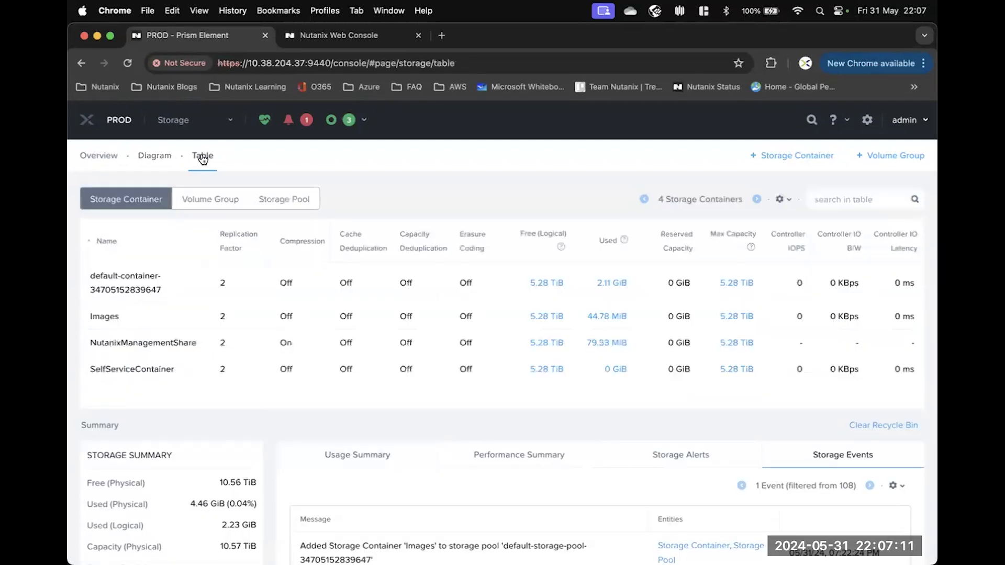
{"action": "left_click", "coordinate": [287, 203]}
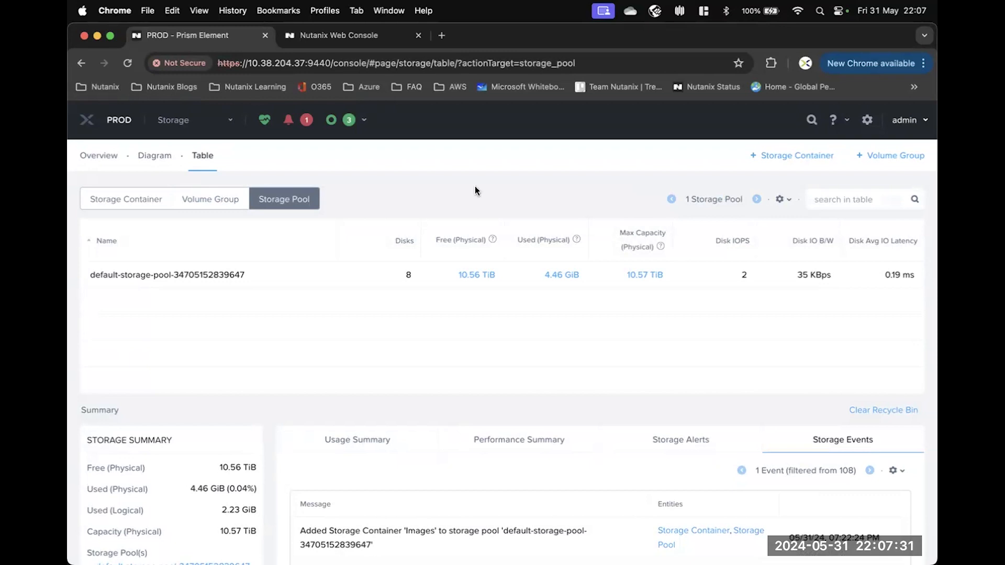
{"action": "scroll", "coordinate": [463, 203], "scroll_direction": "down", "scroll_amount": 3}
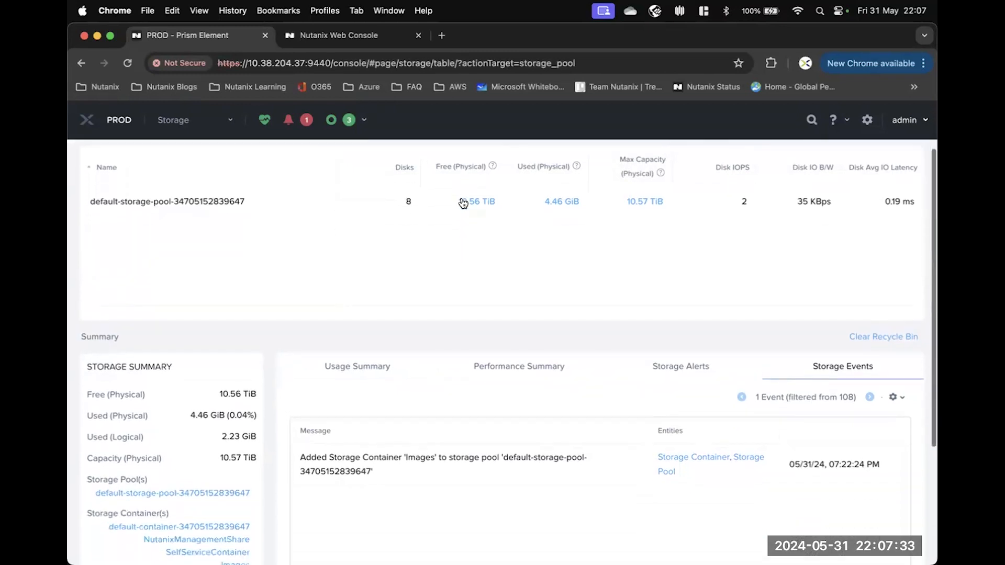
{"action": "left_click", "coordinate": [693, 372]}
{"action": "left_click", "coordinate": [520, 369]}
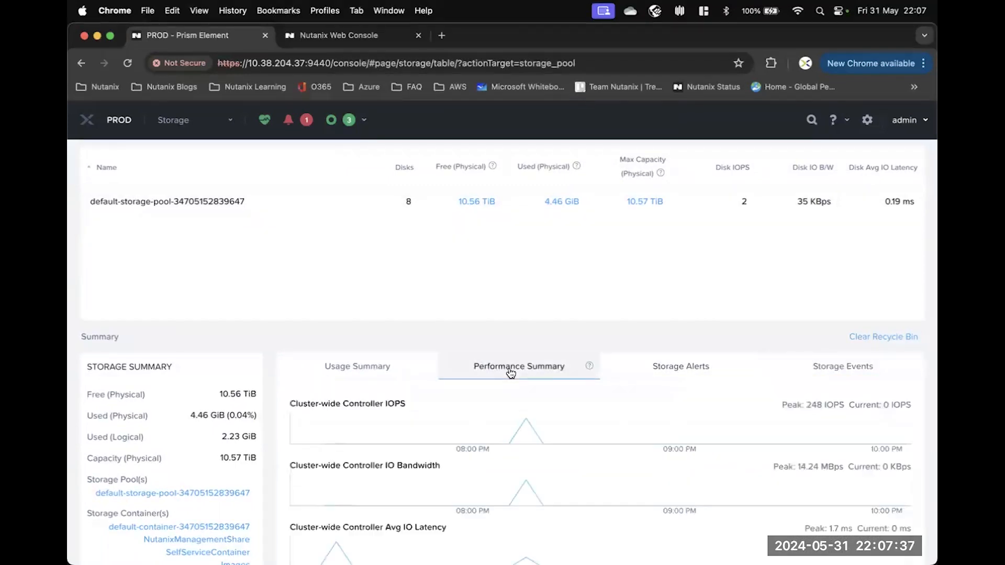
{"action": "left_click", "coordinate": [358, 372]}
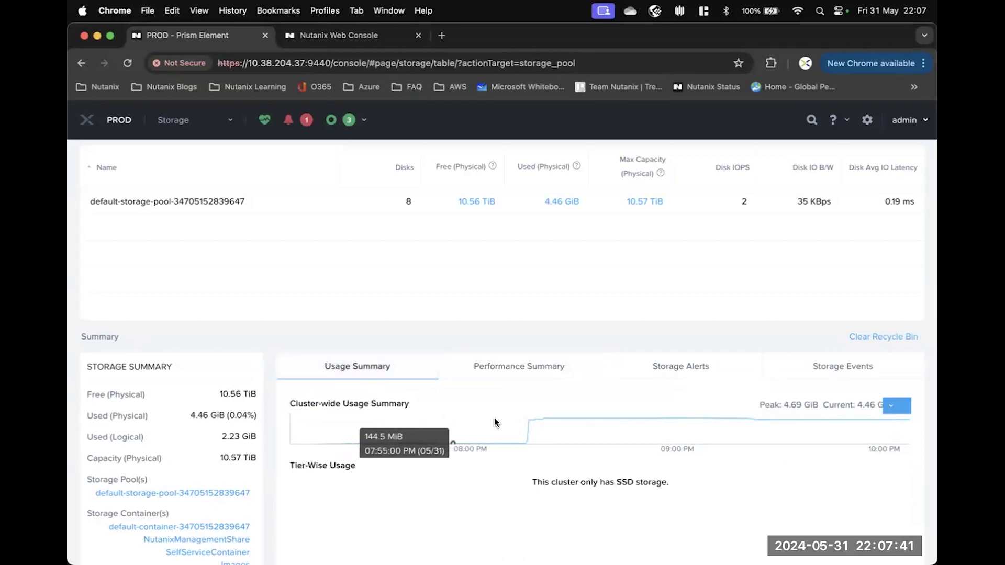
{"action": "scroll", "coordinate": [369, 354], "scroll_direction": "up", "scroll_amount": 2}
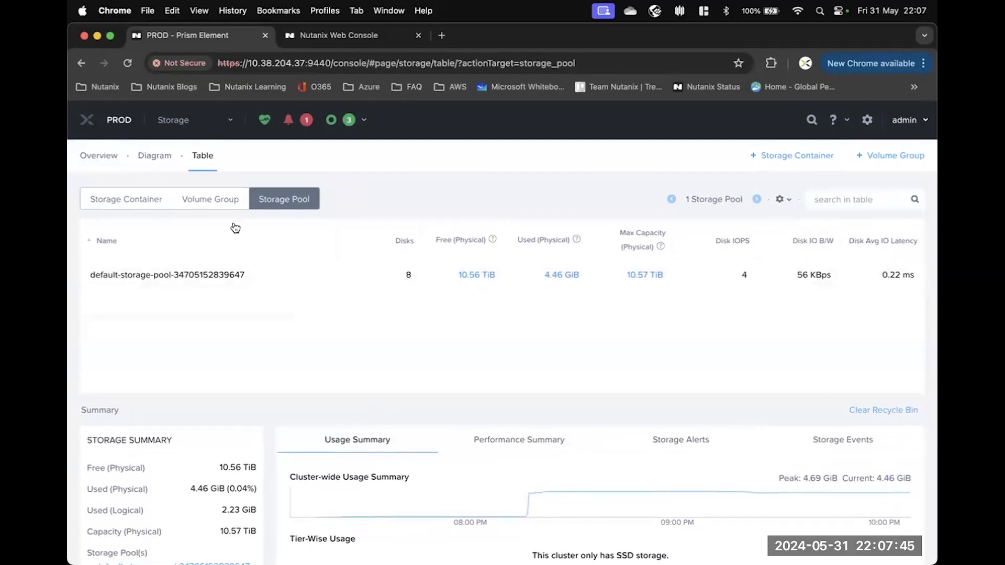
{"action": "left_click", "coordinate": [201, 206]}
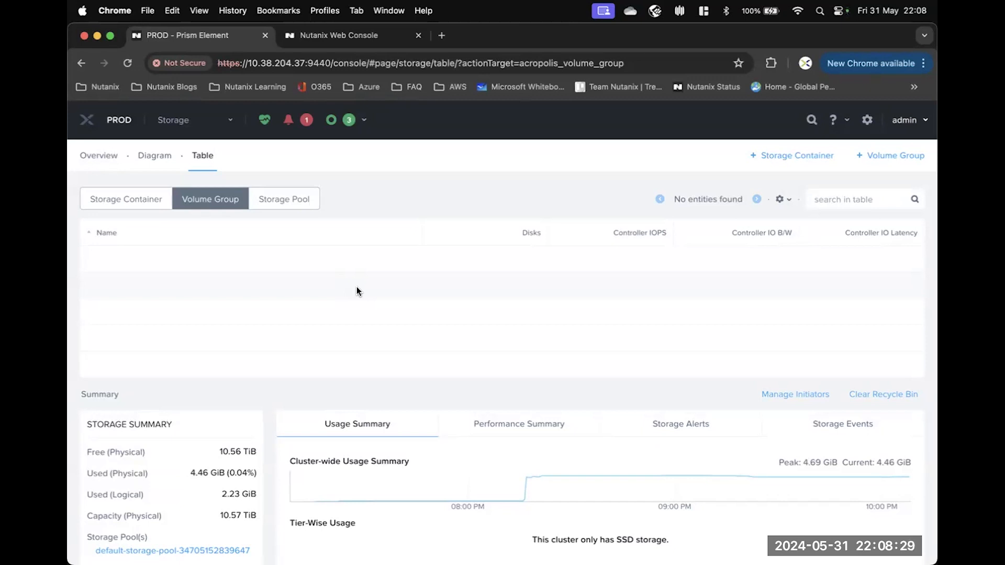
List the 4 storage containers, each with replication factor 2 and 5.29 TiB free.
{"action": "left_click", "coordinate": [119, 202]}
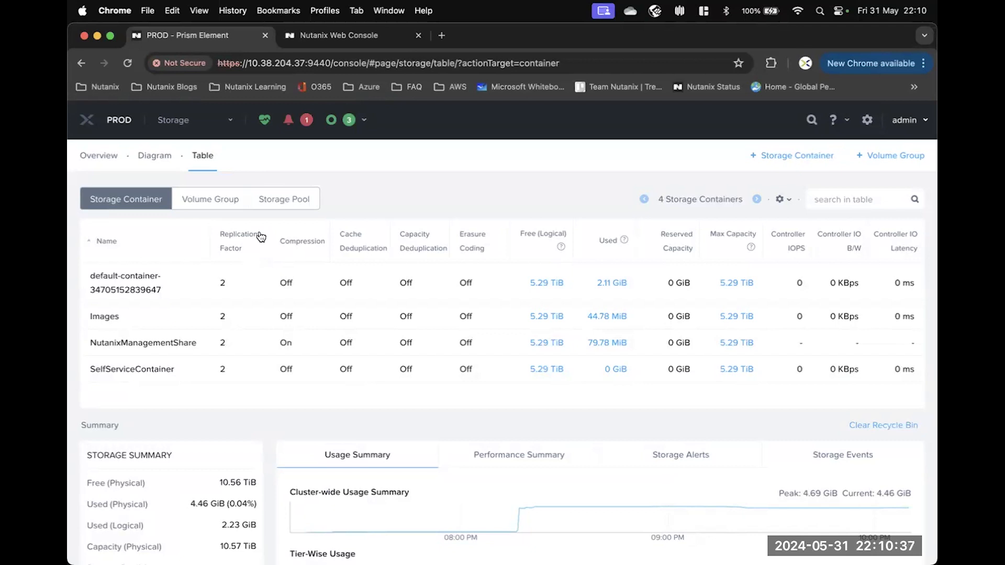
Go to the Hardware page and view the NX-3060-G7 block with its 4 hosts as a diagram.
{"action": "left_click", "coordinate": [231, 122]}
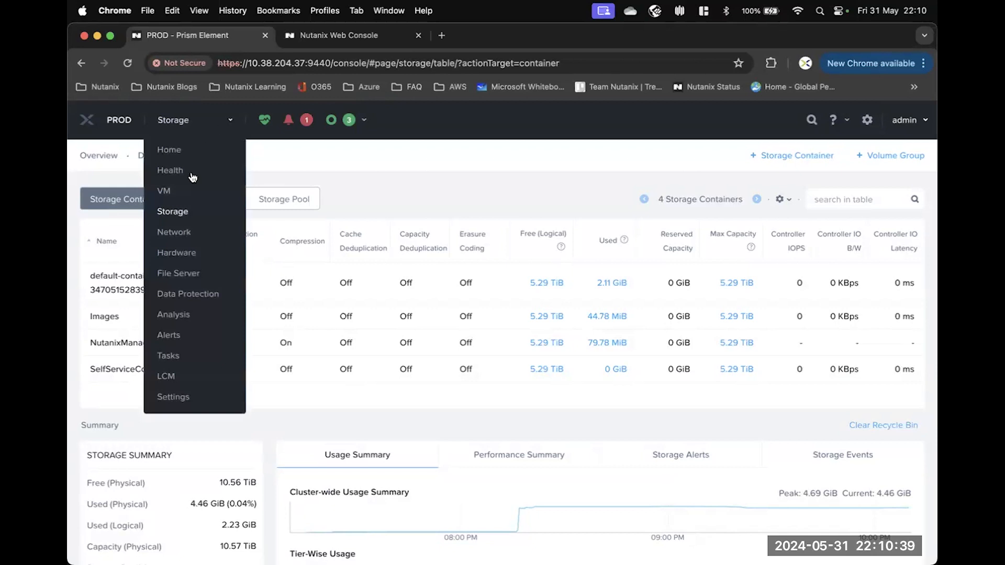
{"action": "left_click", "coordinate": [176, 254]}
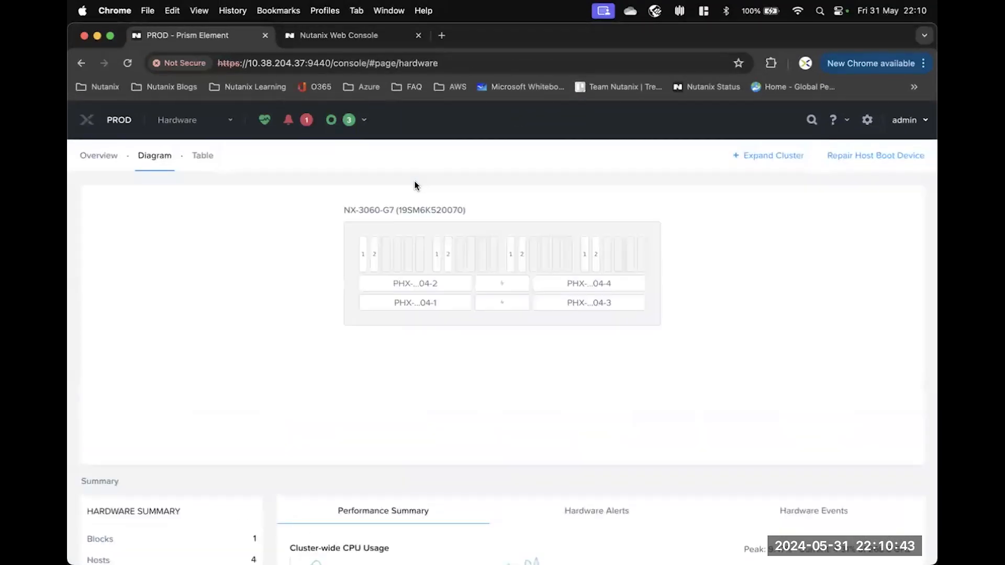
{"action": "left_click", "coordinate": [97, 162]}
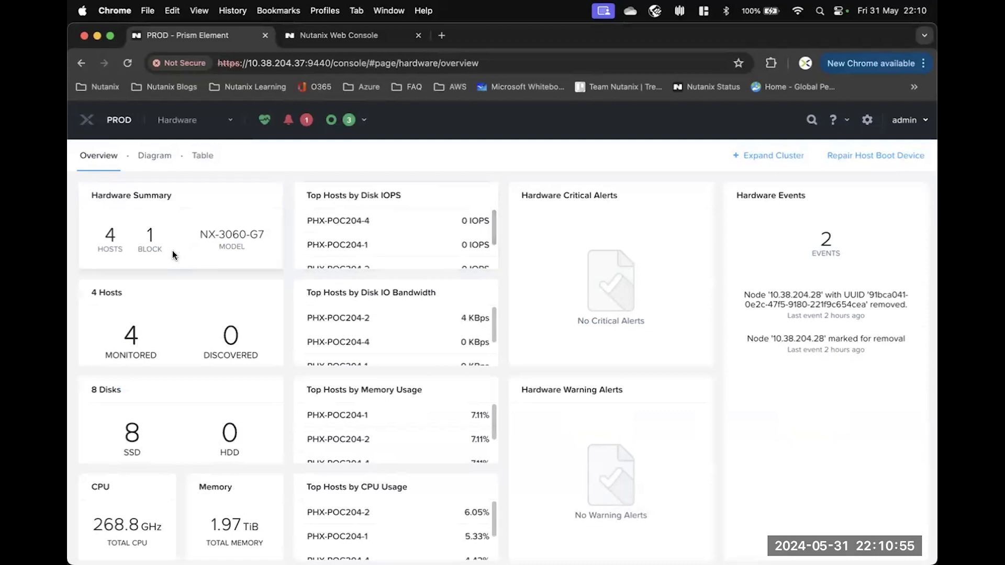
{"action": "scroll", "coordinate": [174, 256], "scroll_direction": "down", "scroll_amount": 1}
{"action": "scroll", "coordinate": [175, 255], "scroll_direction": "up", "scroll_amount": 1}
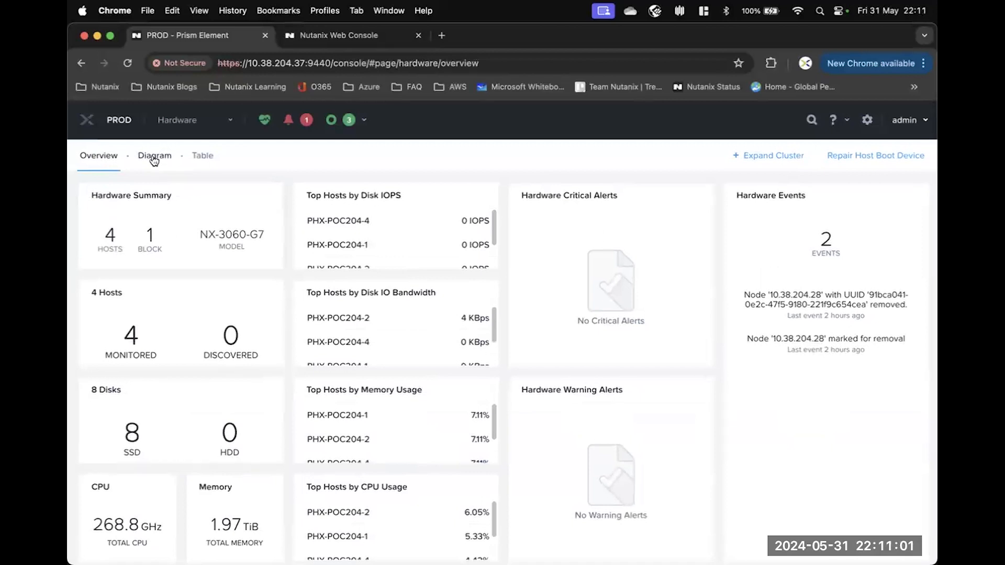
{"action": "left_click", "coordinate": [154, 161]}
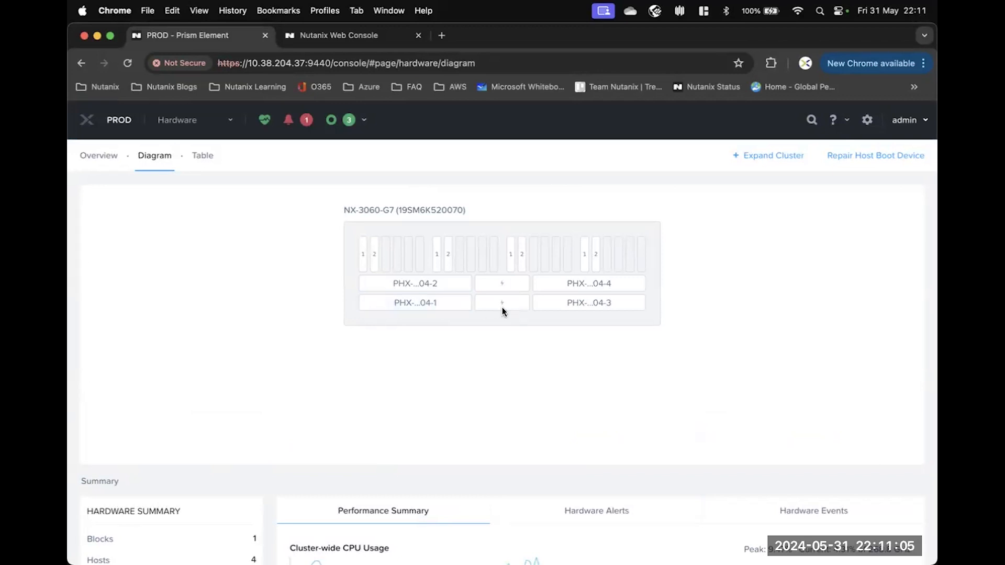
Review host PHX-POC204-1's details and performance charts, including the CPU usage chart options.
{"action": "left_click", "coordinate": [421, 303]}
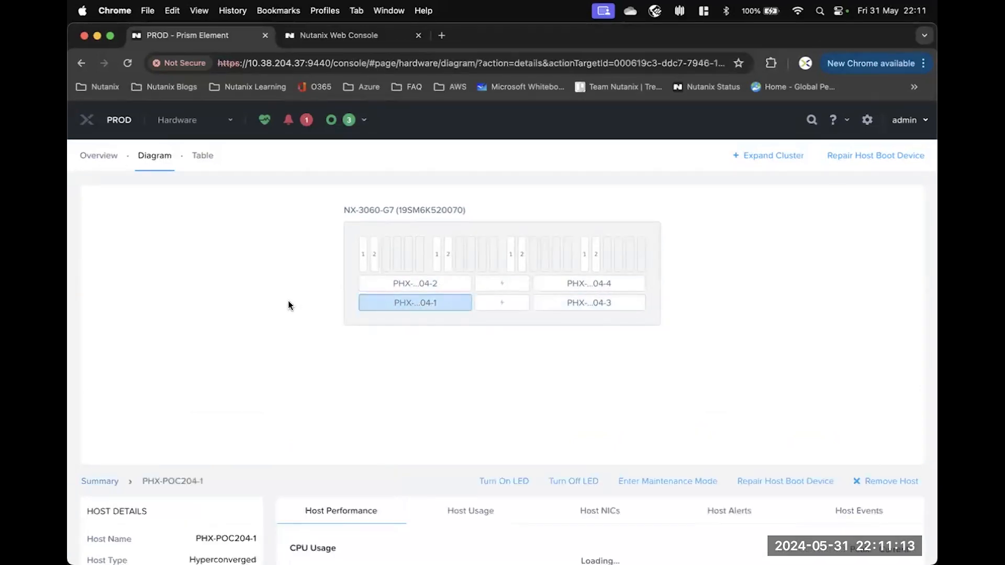
{"action": "scroll", "coordinate": [289, 303], "scroll_direction": "down", "scroll_amount": 3}
{"action": "scroll", "coordinate": [290, 303], "scroll_direction": "down", "scroll_amount": 2}
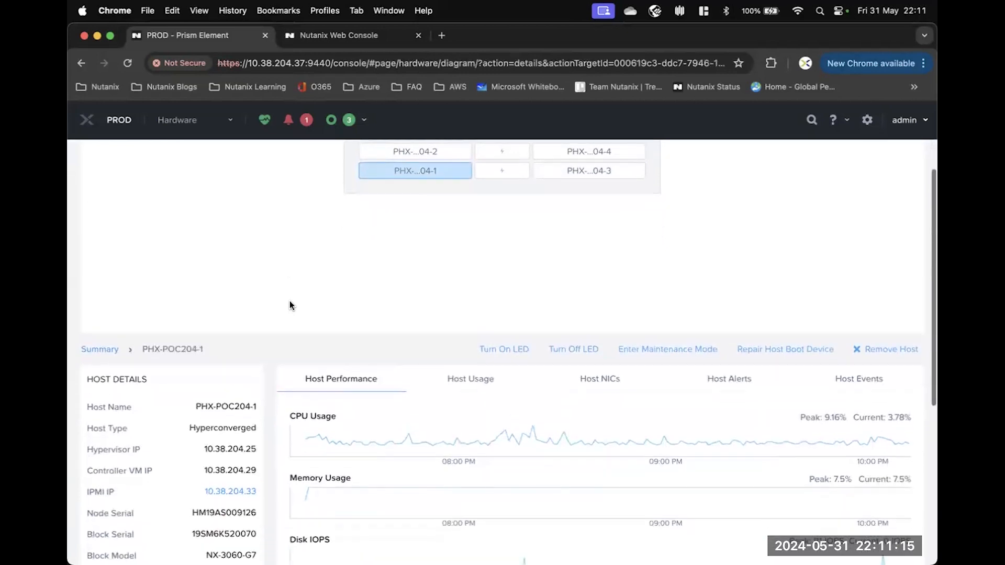
{"action": "scroll", "coordinate": [494, 395], "scroll_direction": "down", "scroll_amount": 1}
{"action": "scroll", "coordinate": [494, 396], "scroll_direction": "down", "scroll_amount": 1}
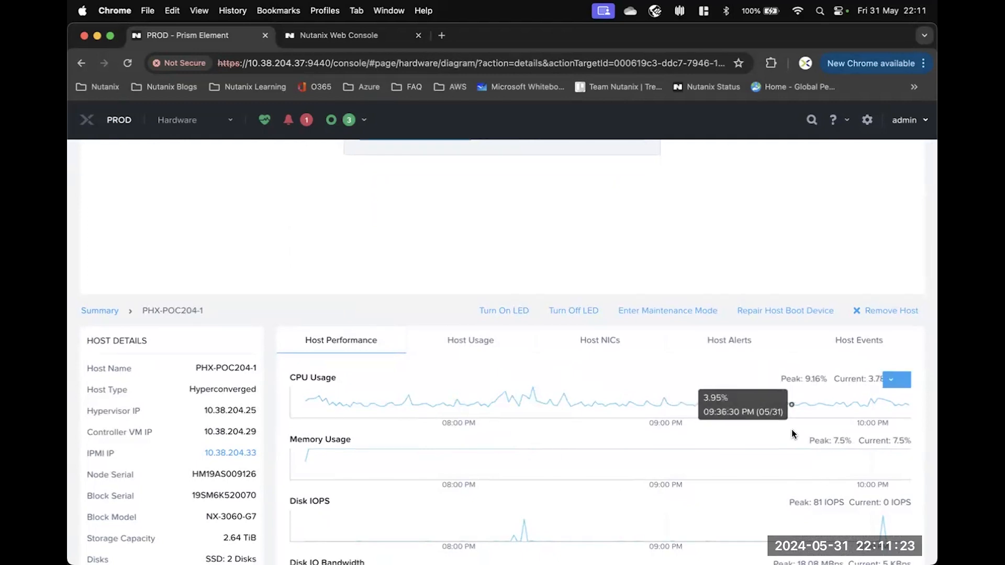
{"action": "left_click", "coordinate": [892, 381]}
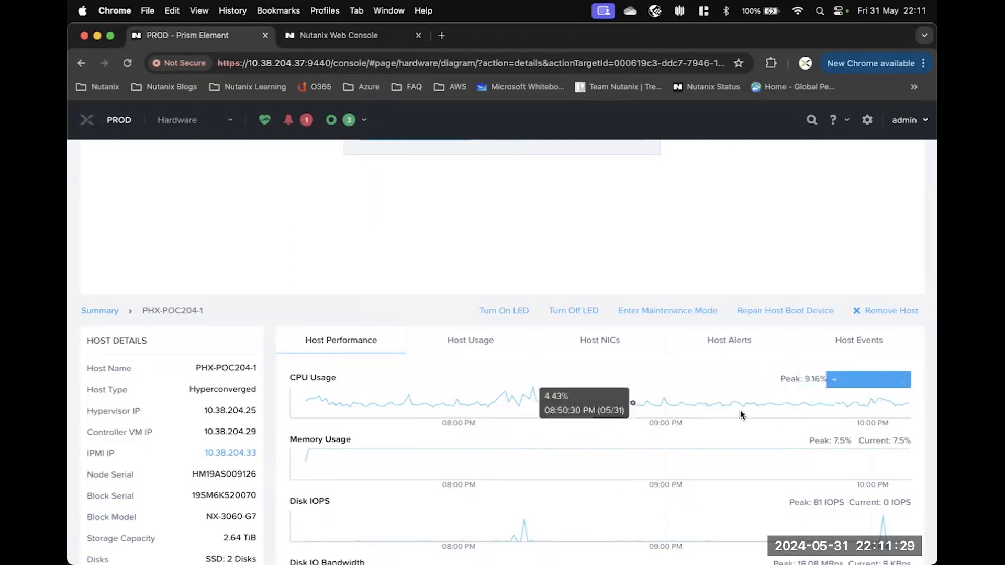
Show the details of the disk in slot 1 of that node.
{"action": "scroll", "coordinate": [410, 256], "scroll_direction": "up", "scroll_amount": 2}
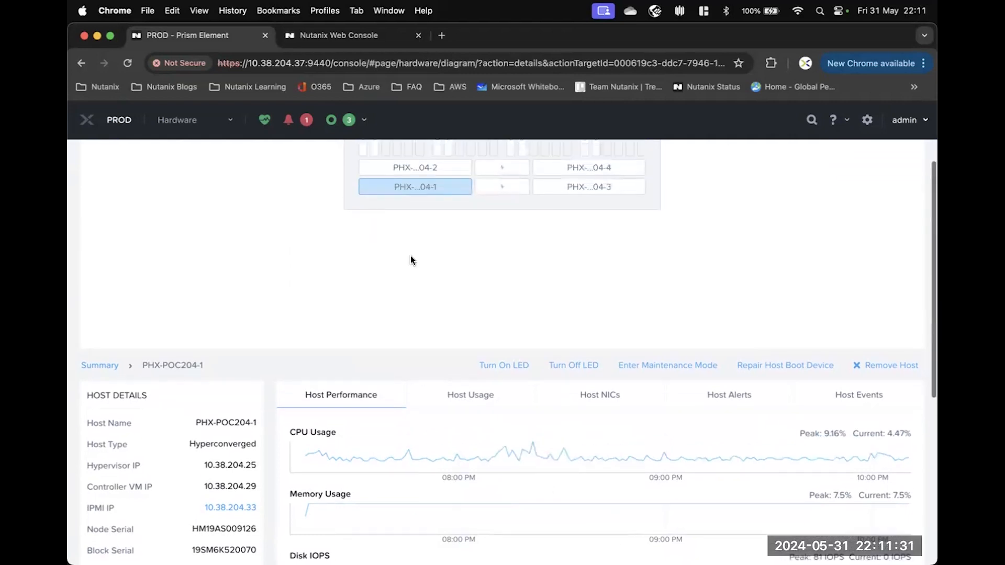
{"action": "scroll", "coordinate": [410, 260], "scroll_direction": "up", "scroll_amount": 2}
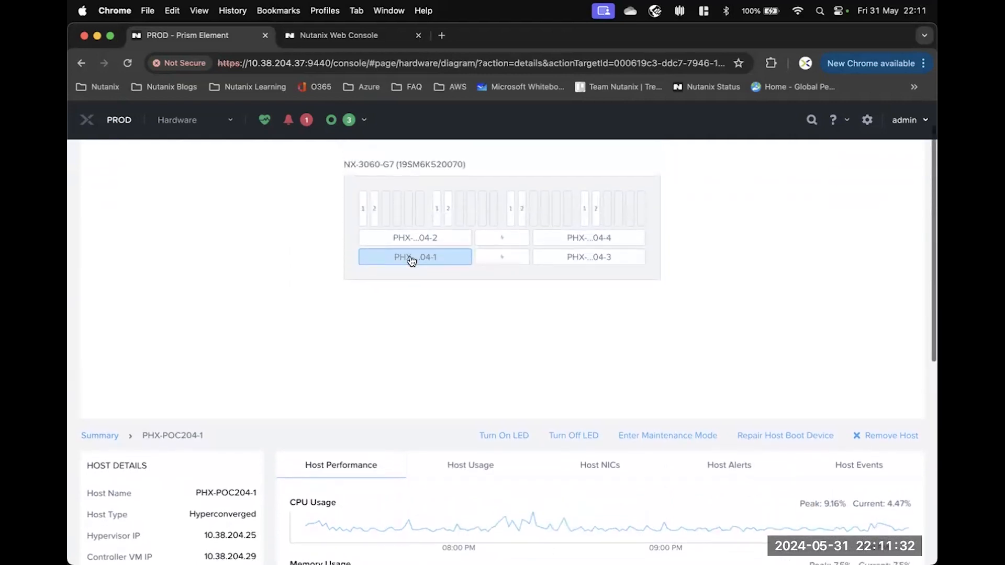
{"action": "left_click", "coordinate": [365, 212]}
{"action": "scroll", "coordinate": [260, 229], "scroll_direction": "down", "scroll_amount": 1}
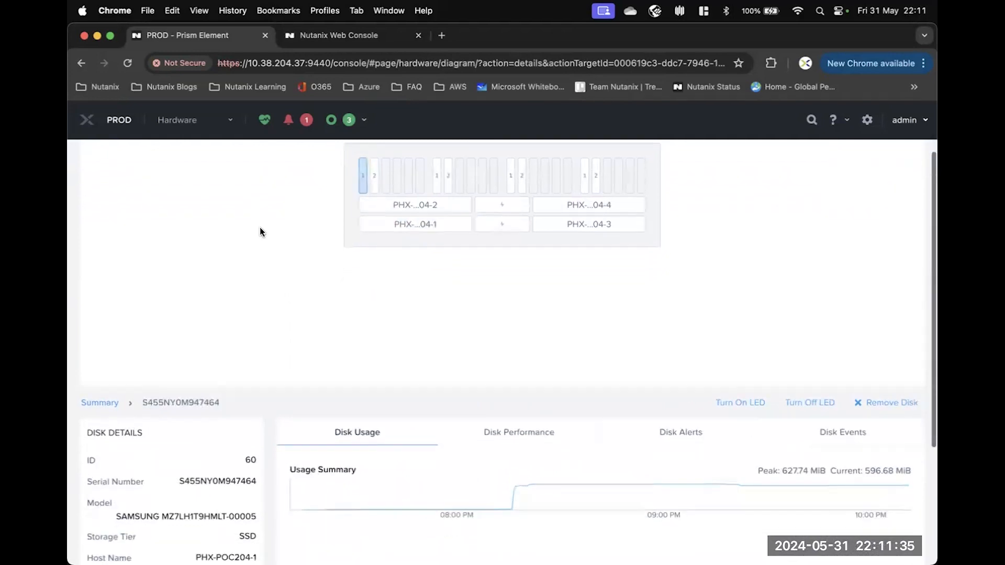
{"action": "scroll", "coordinate": [260, 229], "scroll_direction": "down", "scroll_amount": 4}
{"action": "scroll", "coordinate": [260, 229], "scroll_direction": "up", "scroll_amount": 5}
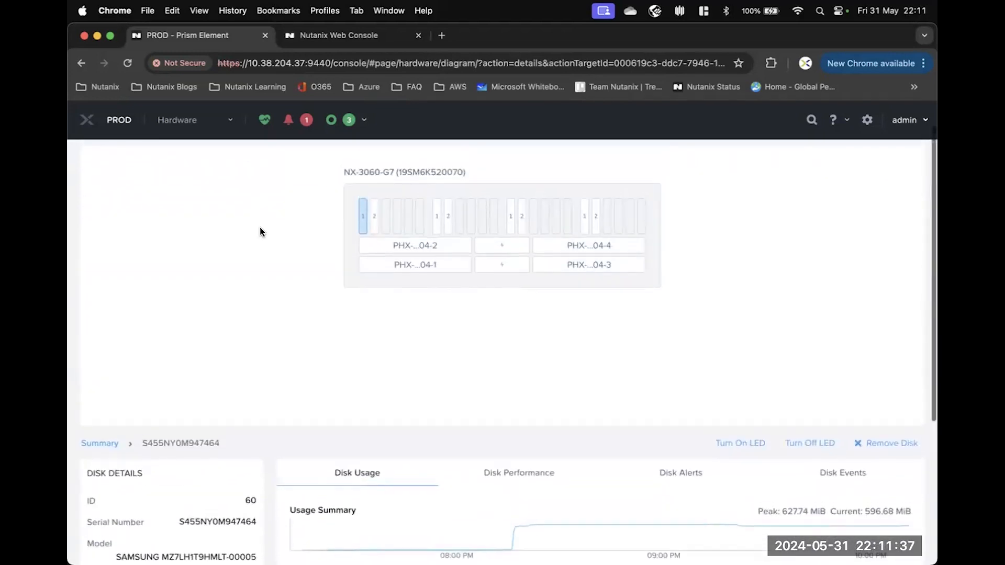
{"action": "scroll", "coordinate": [260, 228], "scroll_direction": "up", "scroll_amount": 1}
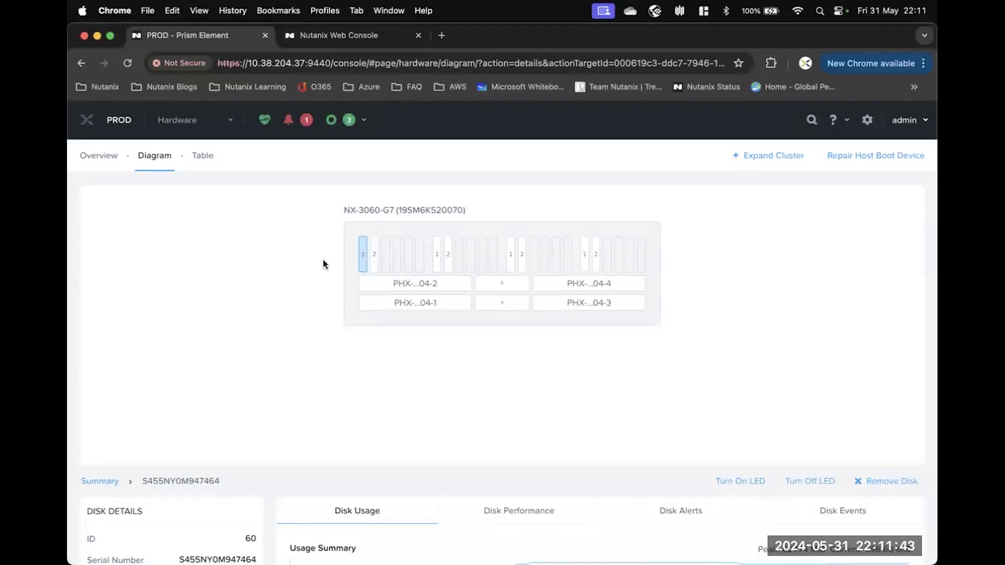
{"action": "scroll", "coordinate": [293, 282], "scroll_direction": "down", "scroll_amount": 1}
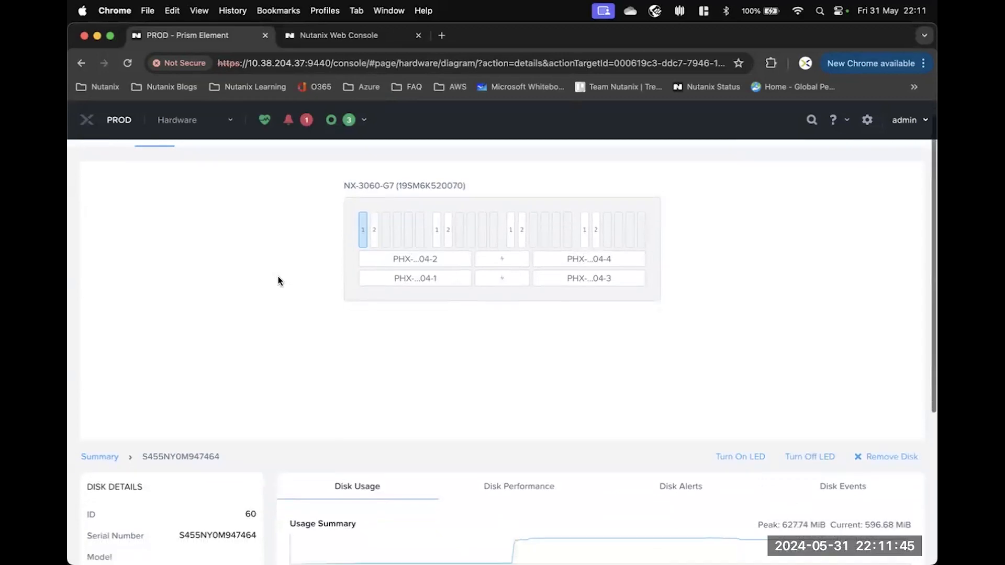
{"action": "scroll", "coordinate": [278, 281], "scroll_direction": "down", "scroll_amount": 1}
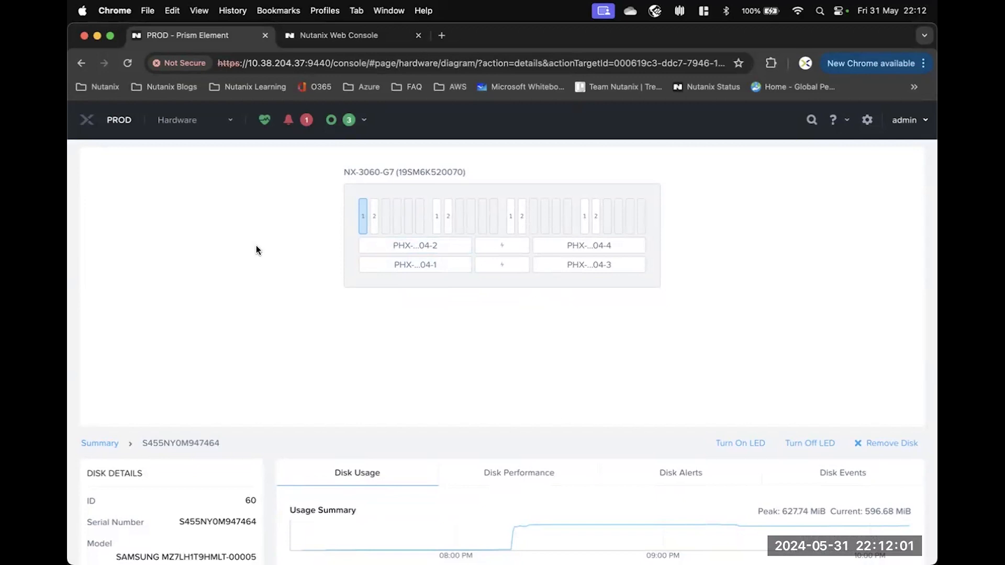
{"action": "left_click", "coordinate": [755, 445]}
{"action": "scroll", "coordinate": [494, 378], "scroll_direction": "up", "scroll_amount": 2}
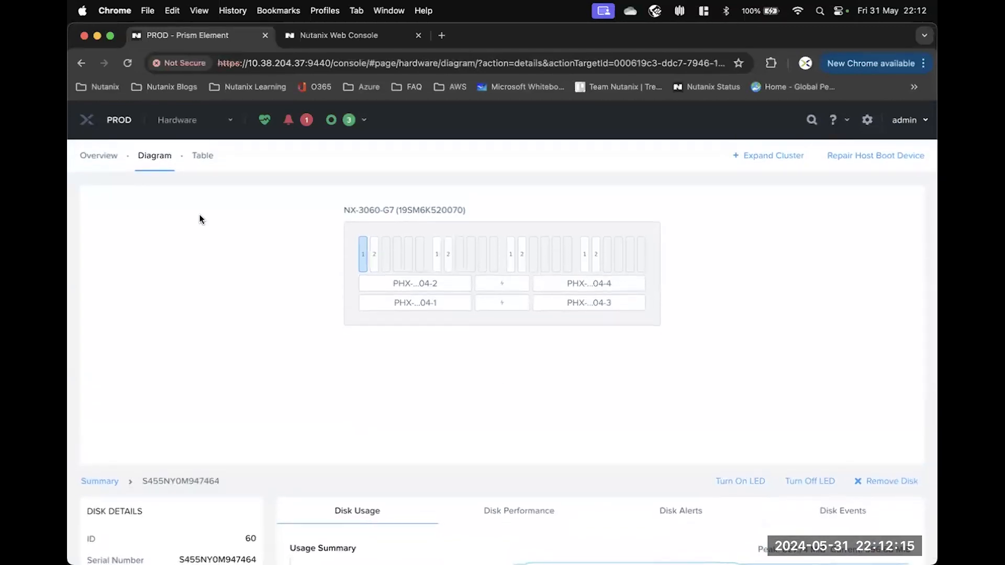
{"action": "scroll", "coordinate": [205, 161], "scroll_direction": "down", "scroll_amount": 1}
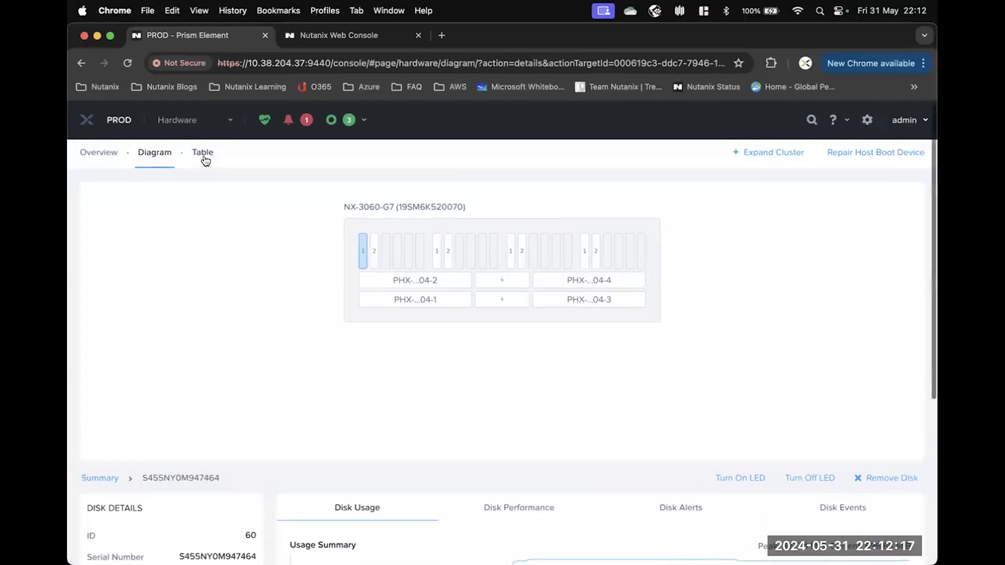
Show the Hardware table listing 4 AHV hosts with 67.2 GHz CPU and 503.31 GiB memory each.
{"action": "left_click", "coordinate": [204, 158]}
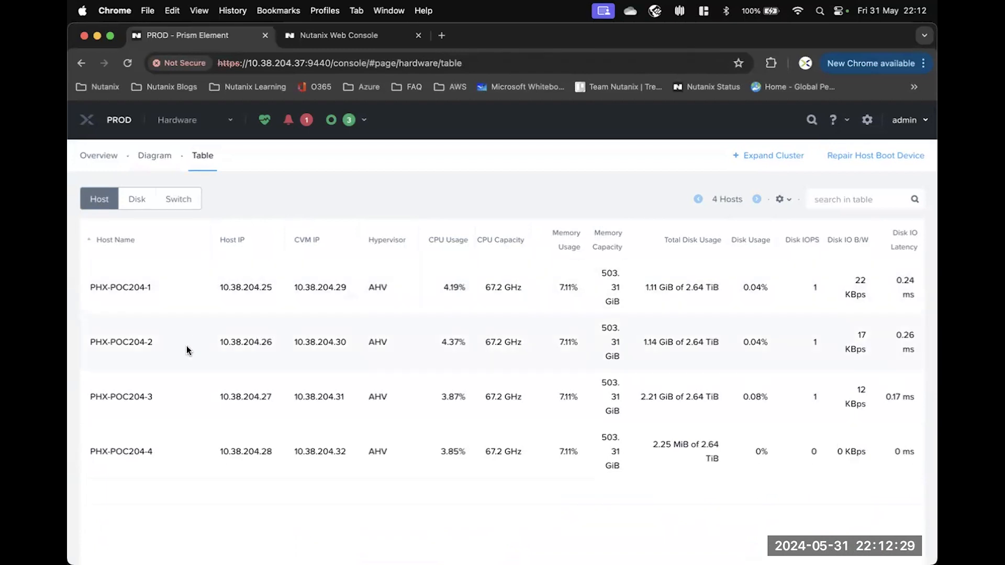
{"action": "scroll", "coordinate": [194, 348], "scroll_direction": "down", "scroll_amount": 2}
{"action": "scroll", "coordinate": [195, 350], "scroll_direction": "up", "scroll_amount": 2}
Review host PHX-POC204-2's details and performance: 3.75% CPU, 1.14 GiB of 2.64 TiB disk used.
{"action": "left_click", "coordinate": [170, 288]}
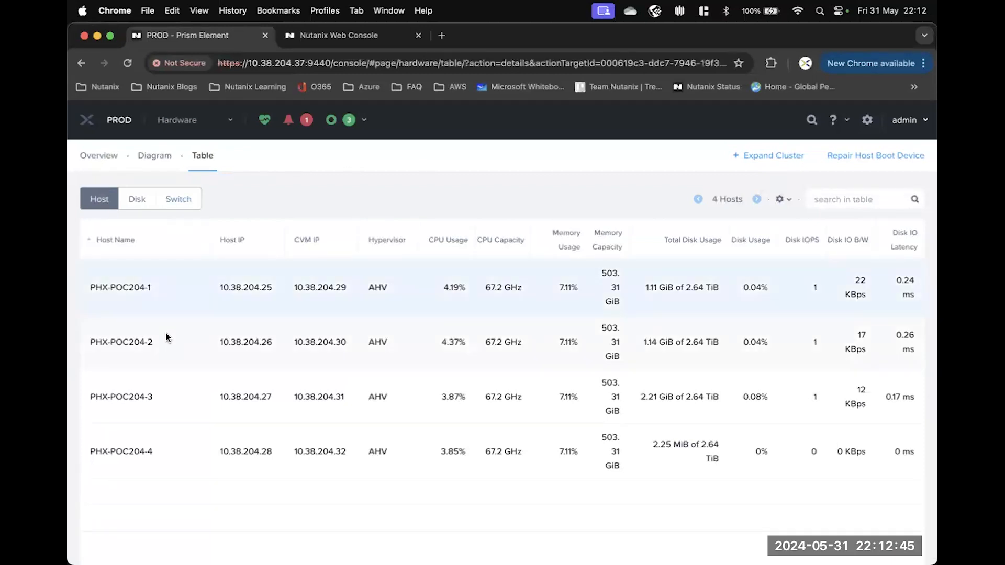
{"action": "scroll", "coordinate": [190, 335], "scroll_direction": "down", "scroll_amount": 3}
{"action": "scroll", "coordinate": [191, 337], "scroll_direction": "down", "scroll_amount": 10}
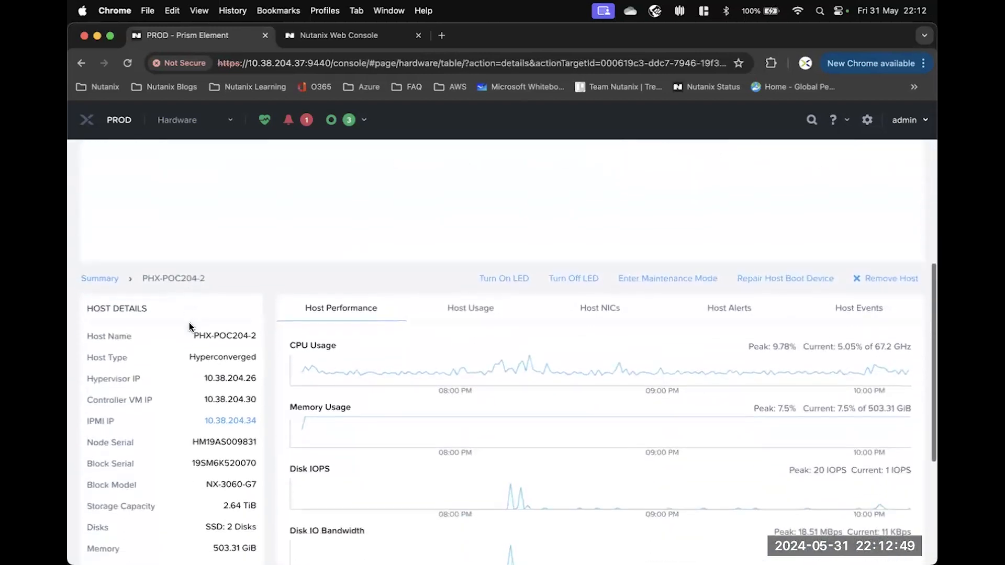
{"action": "scroll", "coordinate": [190, 326], "scroll_direction": "down", "scroll_amount": 2}
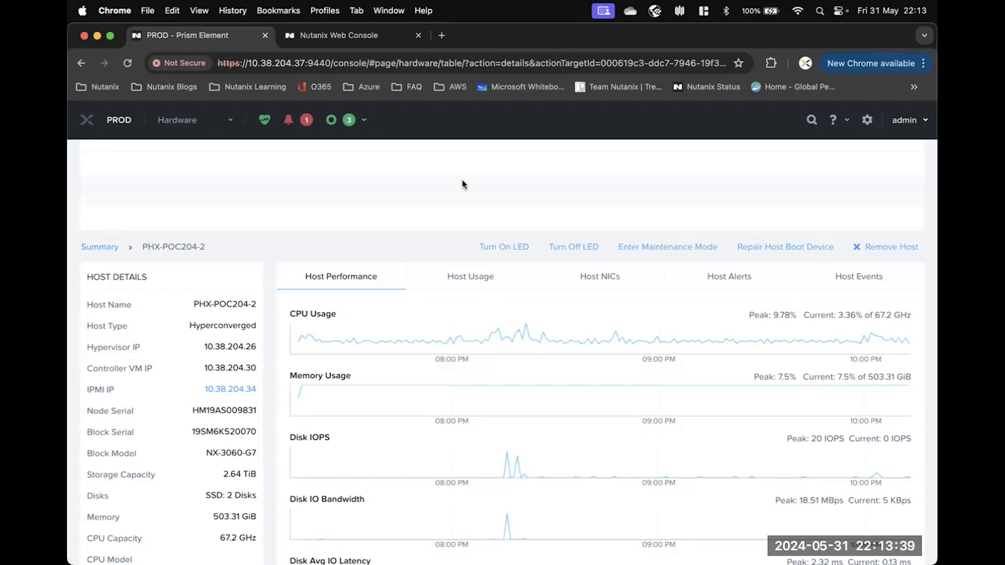
{"action": "scroll", "coordinate": [463, 184], "scroll_direction": "up", "scroll_amount": 3}
{"action": "scroll", "coordinate": [463, 185], "scroll_direction": "down", "scroll_amount": 2}
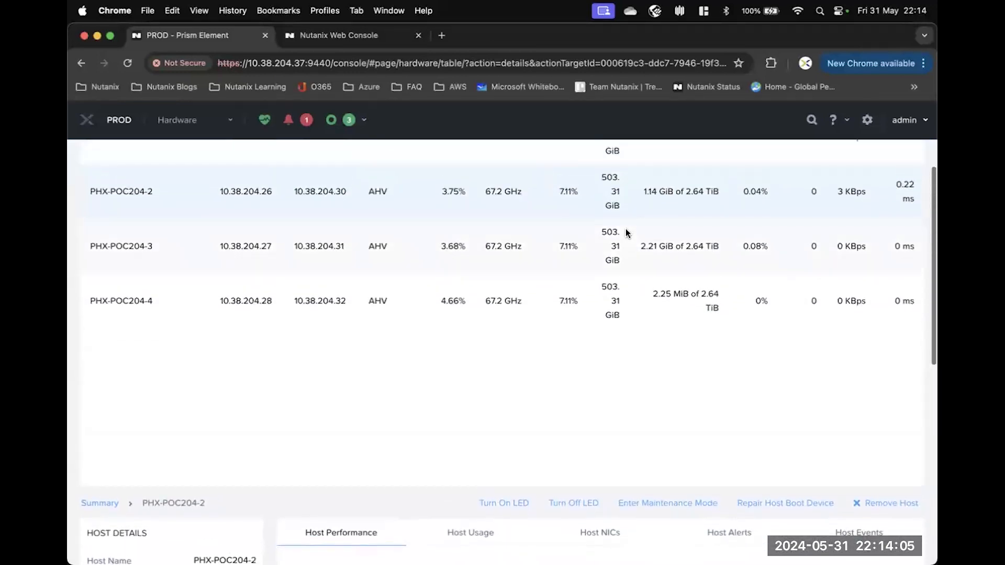
{"action": "scroll", "coordinate": [626, 232], "scroll_direction": "up", "scroll_amount": 5}
{"action": "scroll", "coordinate": [625, 229], "scroll_direction": "up", "scroll_amount": 1}
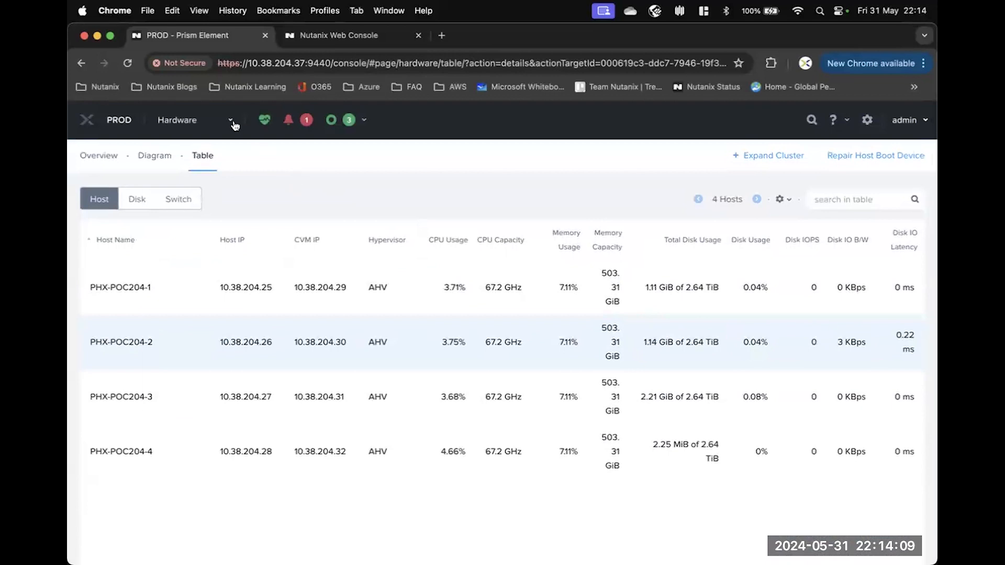
Show the VM table without controller VMs, confirming no user VMs exist.
{"action": "left_click", "coordinate": [217, 125]}
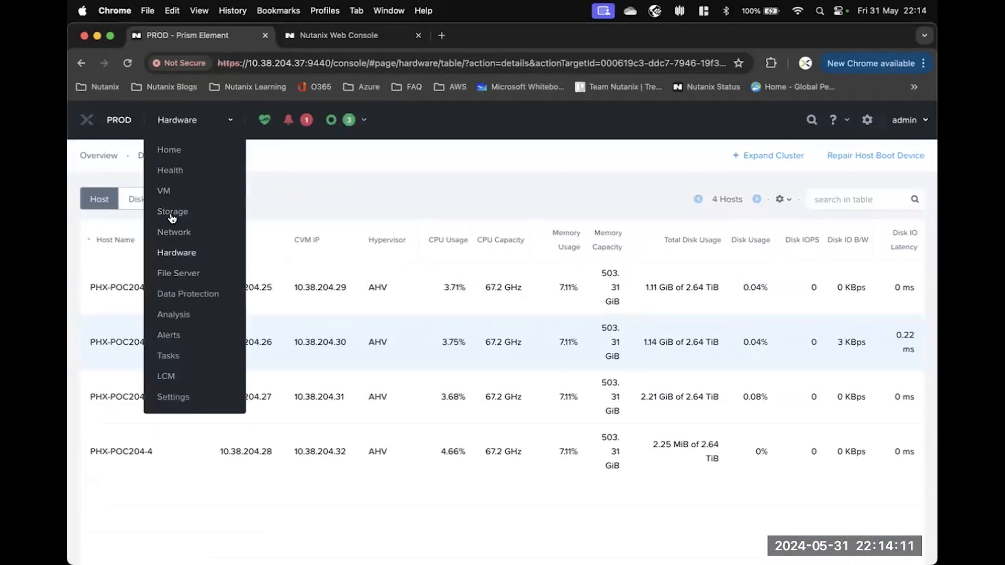
{"action": "left_click", "coordinate": [159, 191]}
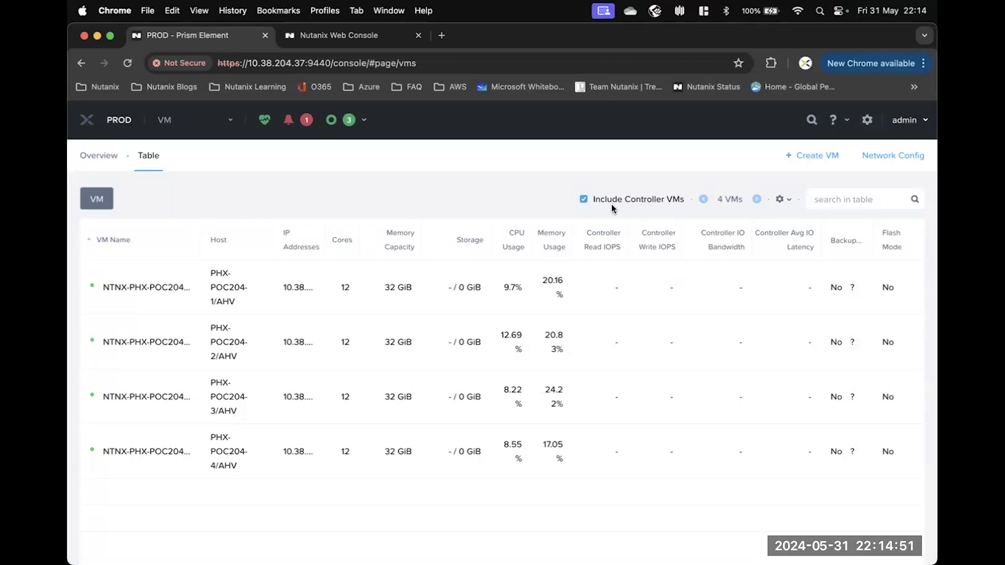
{"action": "left_click", "coordinate": [584, 199]}
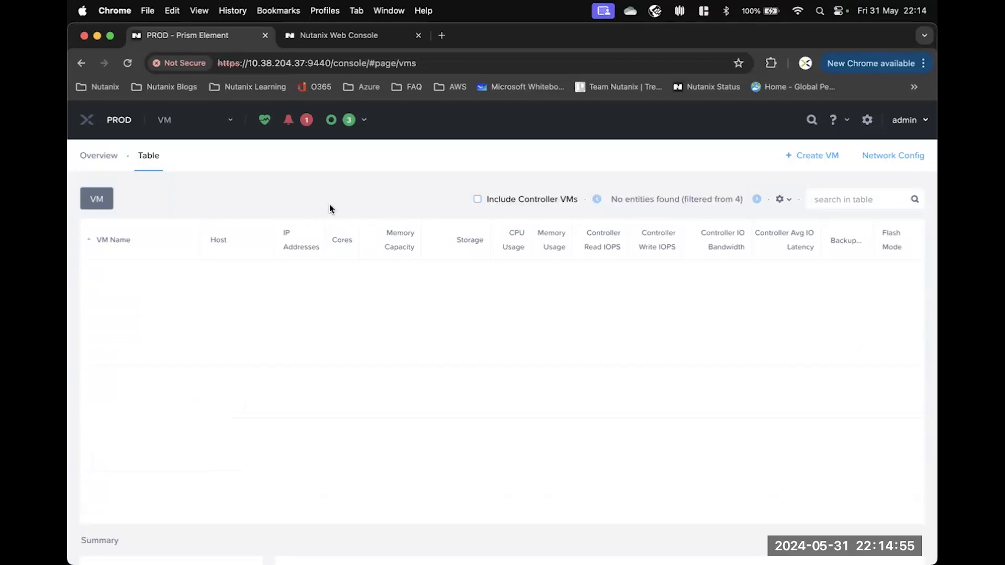
Start a new VM named KM_VM1.
{"action": "left_click", "coordinate": [818, 156]}
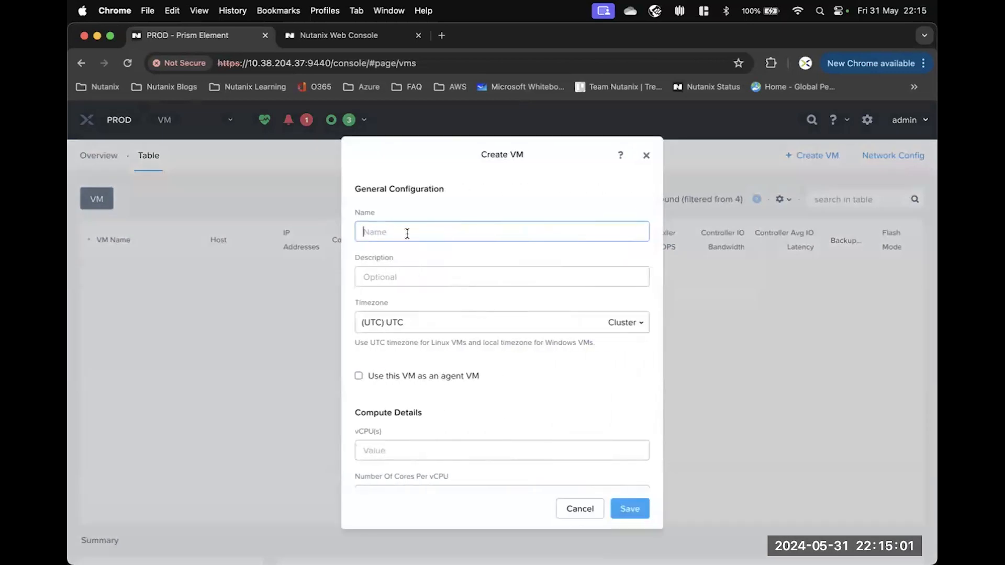
{"action": "type", "text": "KM_VM1"}
{"action": "scroll", "coordinate": [446, 249], "scroll_direction": "down", "scroll_amount": 1}
{"action": "scroll", "coordinate": [446, 249], "scroll_direction": "down", "scroll_amount": 5}
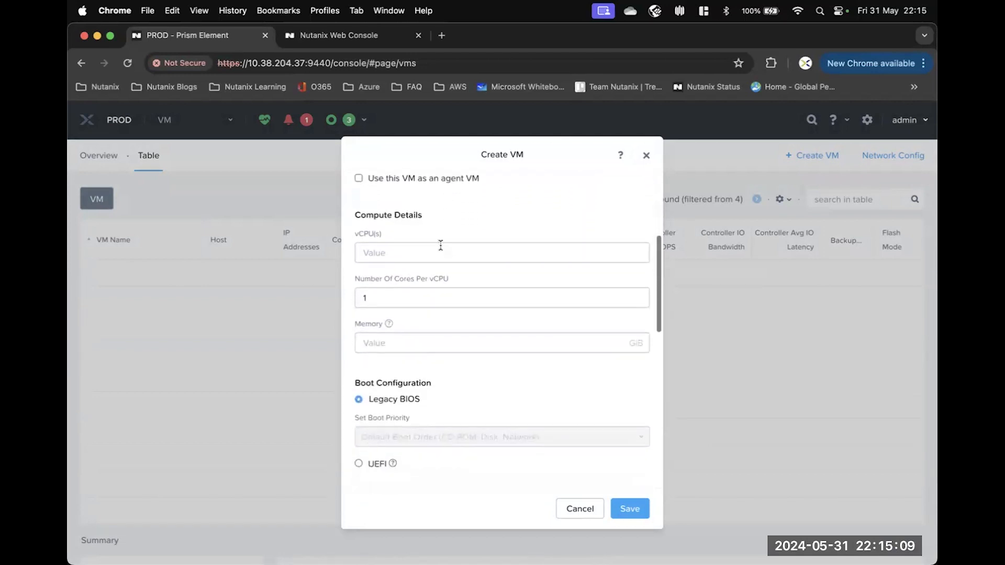
Give the VM 2 vCPUs, 2 cores per vCPU and 8 GiB memory.
{"action": "left_click", "coordinate": [373, 252]}
{"action": "type", "text": "2"}
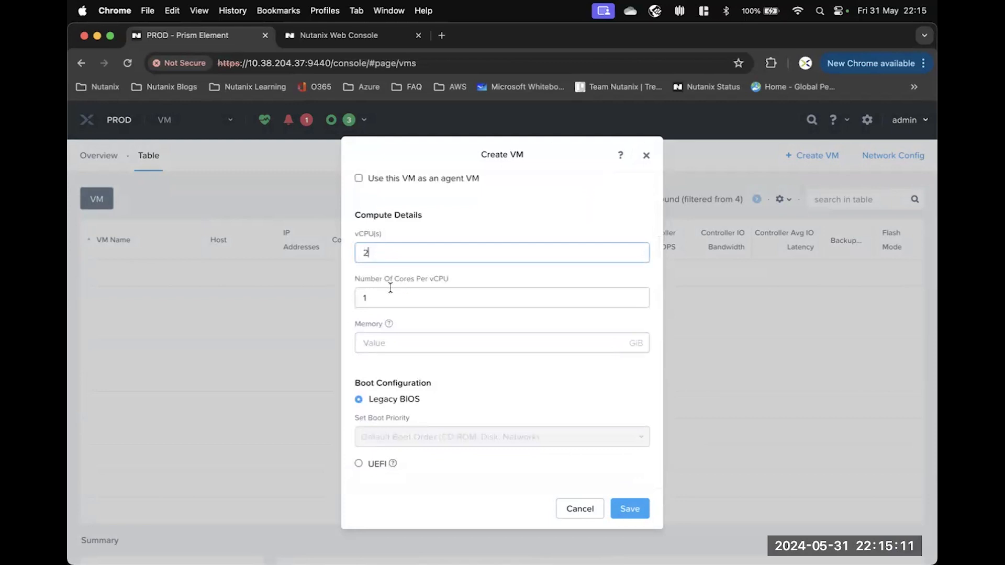
{"action": "left_click_drag", "start_coordinate": [371, 298], "coordinate": [351, 298]}
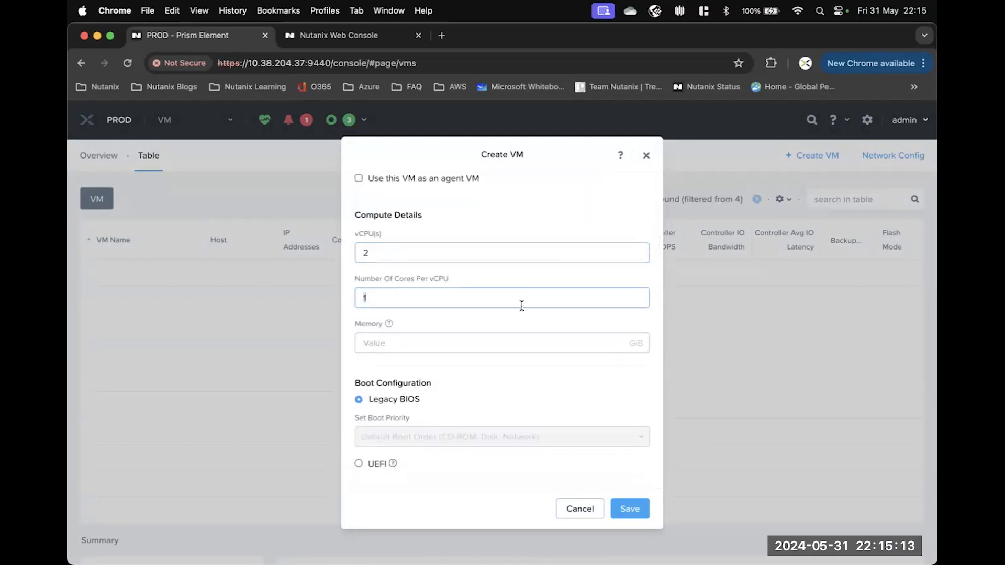
{"action": "type", "text": "2"}
{"action": "left_click", "coordinate": [372, 340]}
{"action": "type", "text": "8"}
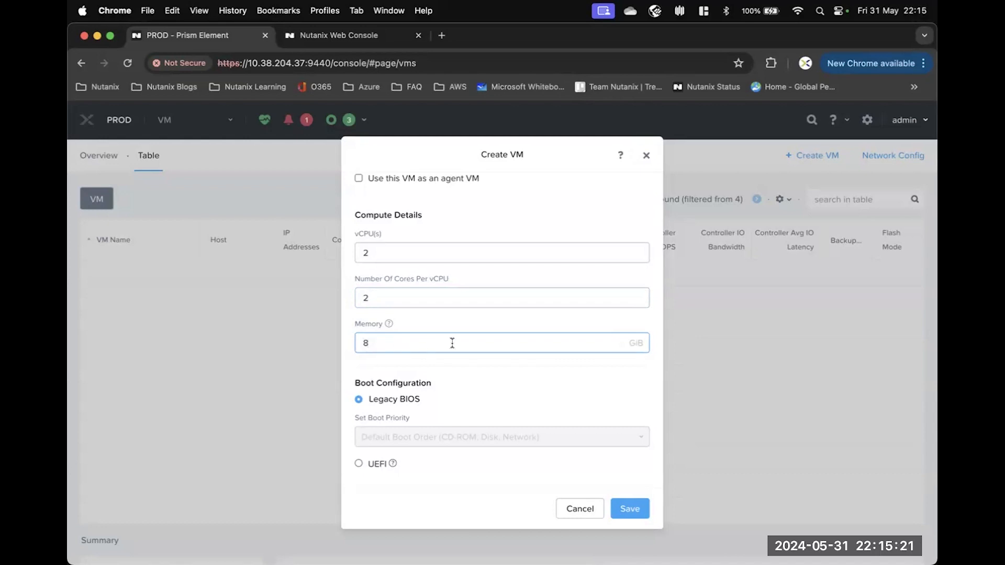
{"action": "scroll", "coordinate": [502, 357], "scroll_direction": "down", "scroll_amount": 1}
{"action": "scroll", "coordinate": [501, 357], "scroll_direction": "down", "scroll_amount": 5}
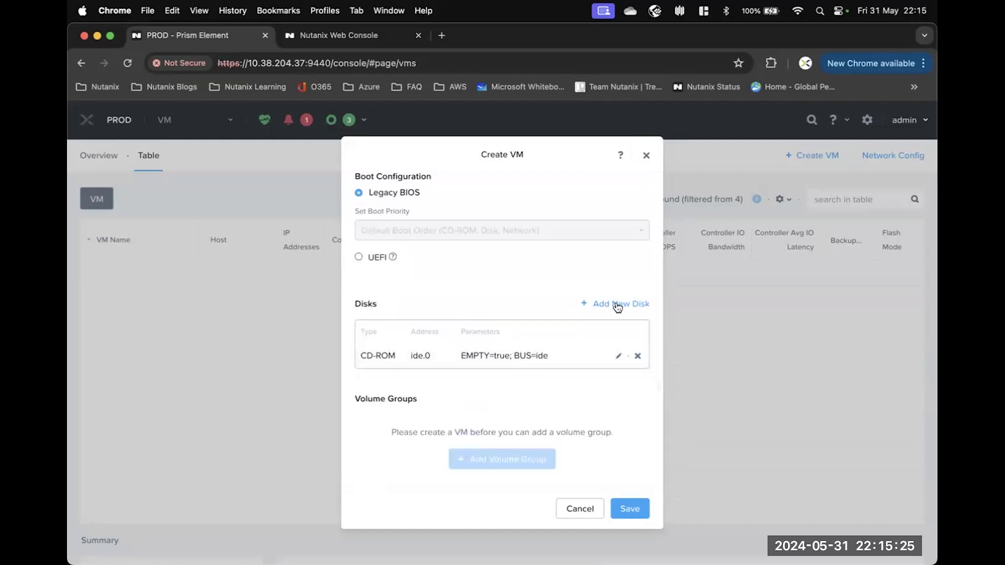
Add a disk cloned from the CentOS7 image in Image Service.
{"action": "left_click", "coordinate": [617, 305]}
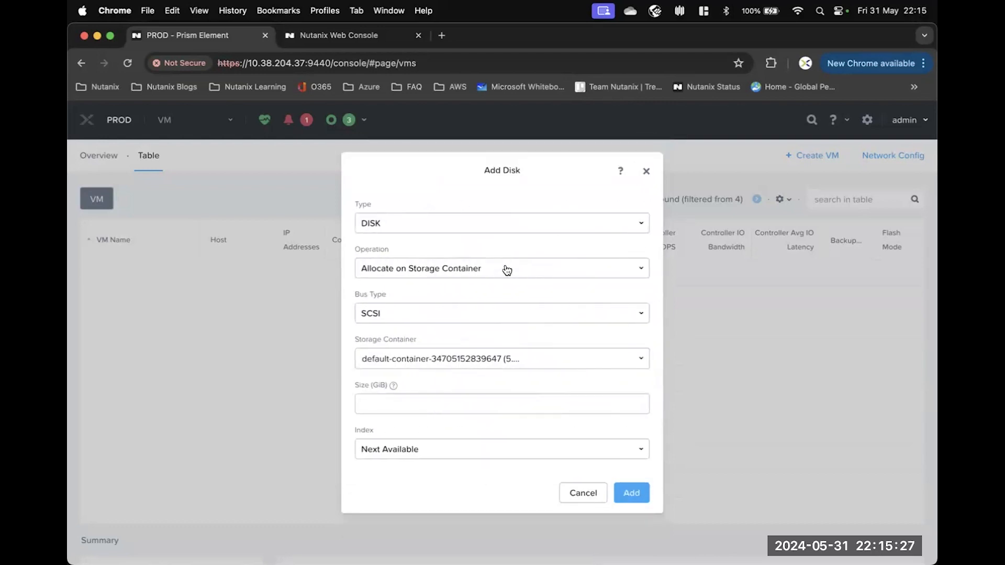
{"action": "left_click", "coordinate": [474, 269]}
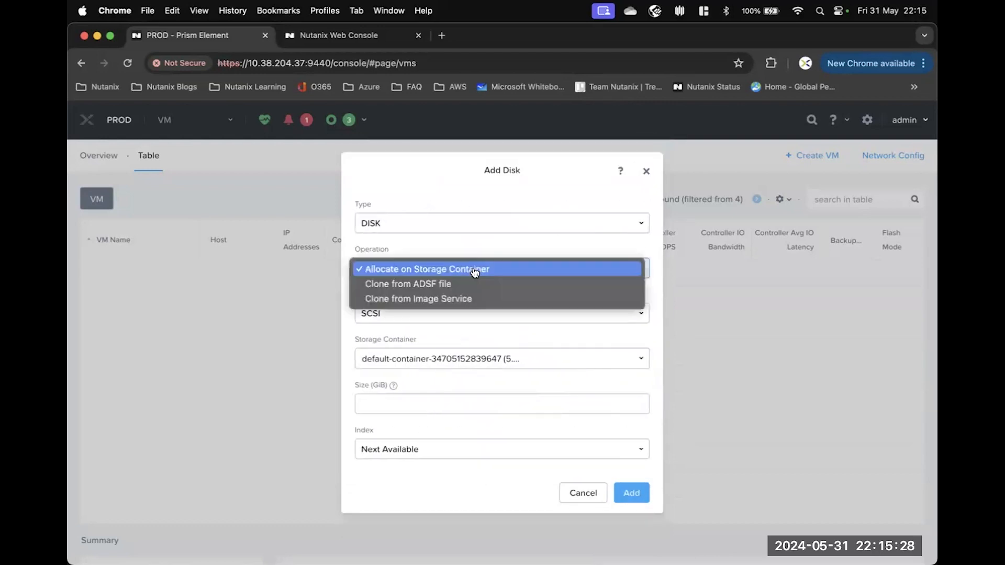
{"action": "left_click", "coordinate": [454, 301]}
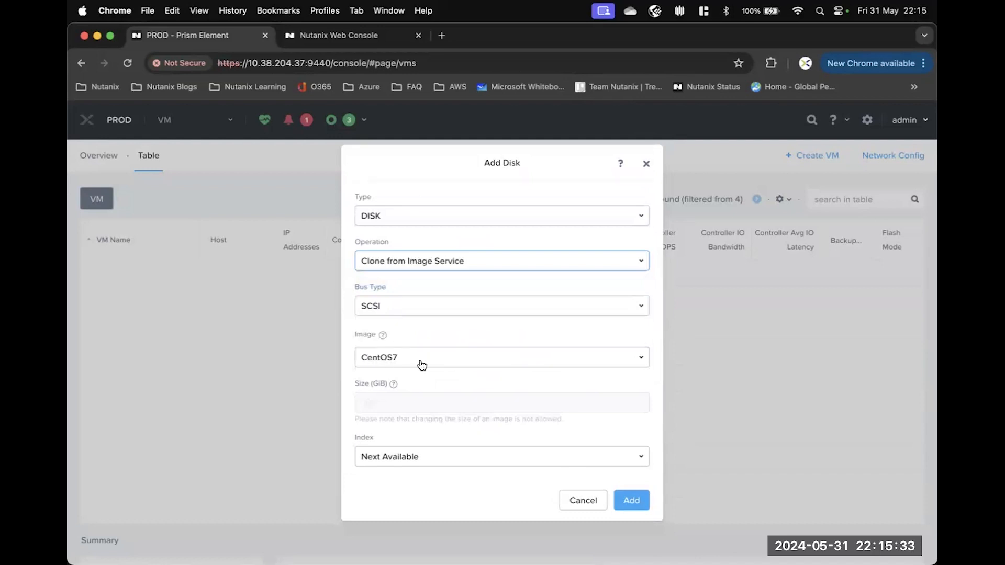
{"action": "left_click", "coordinate": [640, 503]}
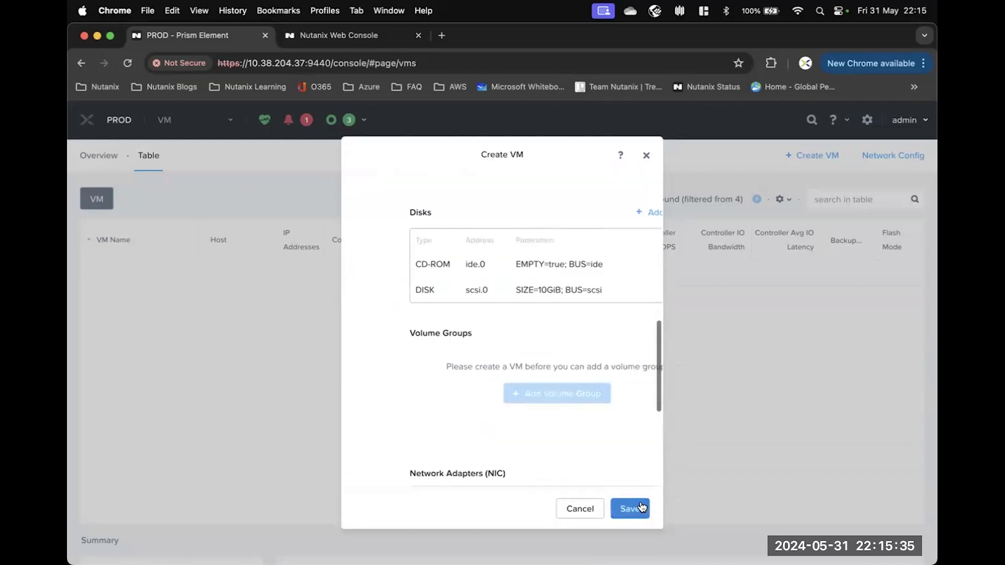
Add a network adapter on the Primary subnet.
{"action": "scroll", "coordinate": [601, 422], "scroll_direction": "down", "scroll_amount": 5}
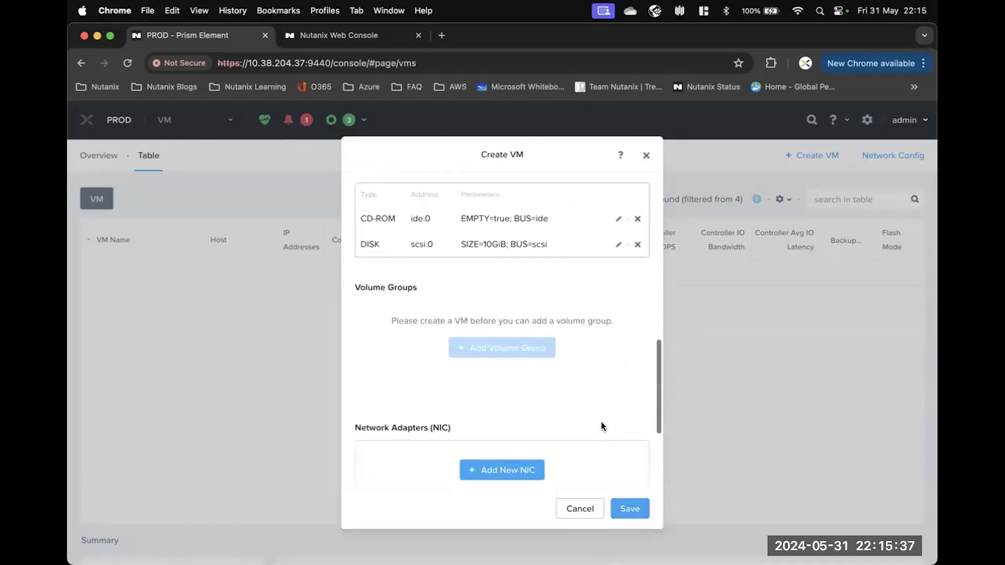
{"action": "left_click", "coordinate": [514, 379]}
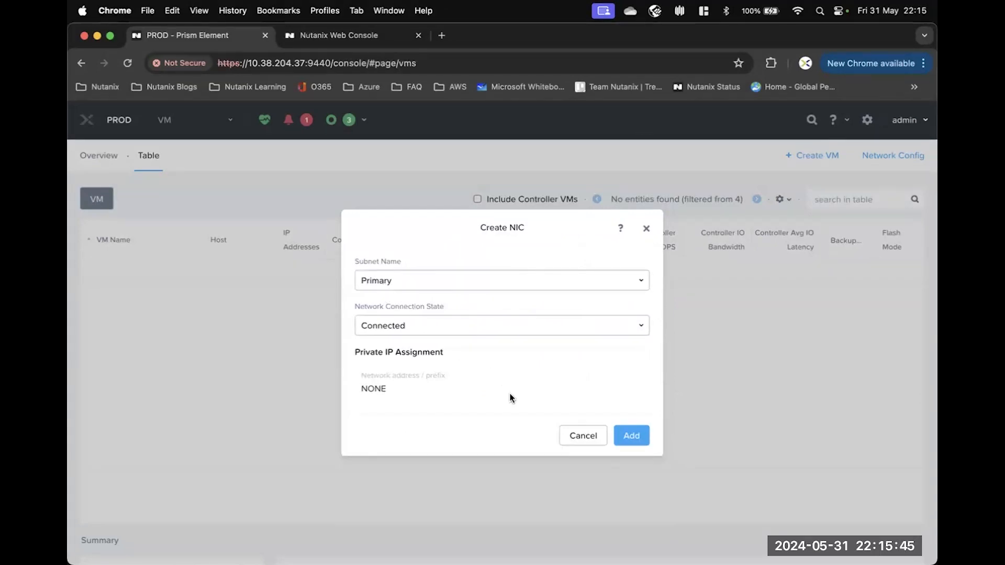
{"action": "left_click", "coordinate": [634, 438]}
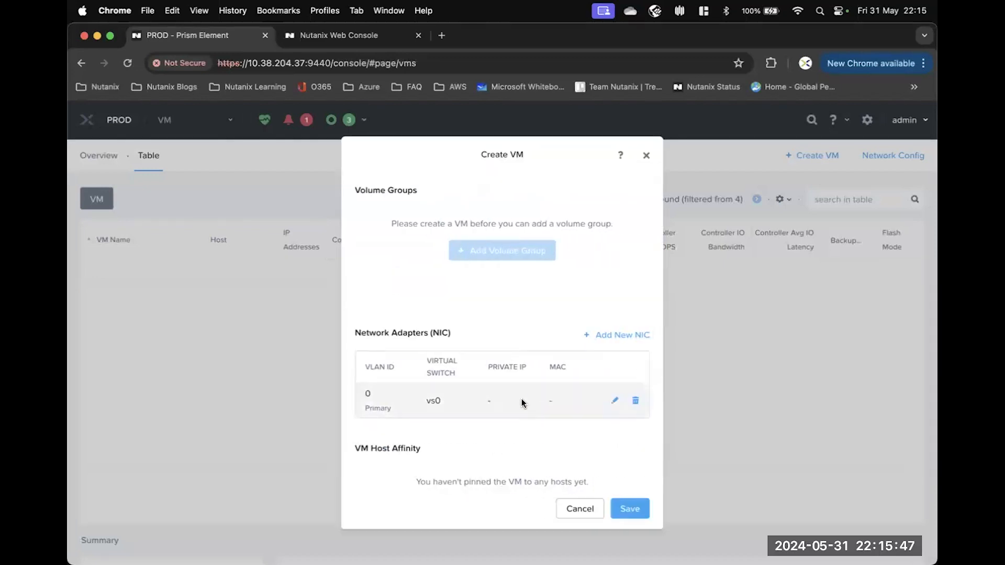
{"action": "scroll", "coordinate": [521, 403], "scroll_direction": "down", "scroll_amount": 3}
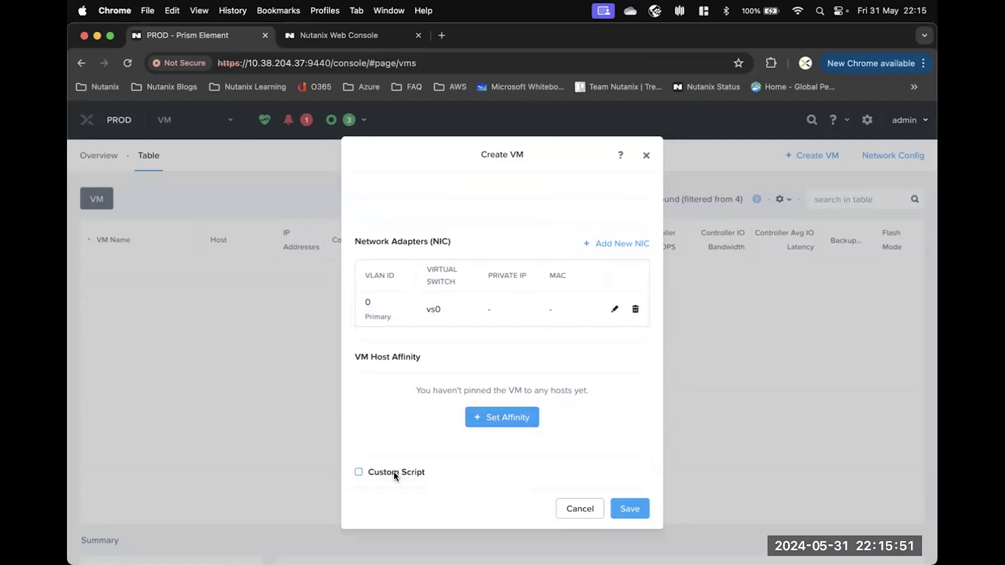
Save the KM_VM1 VM, then select it in the VM table and power it on.
{"action": "left_click", "coordinate": [632, 512]}
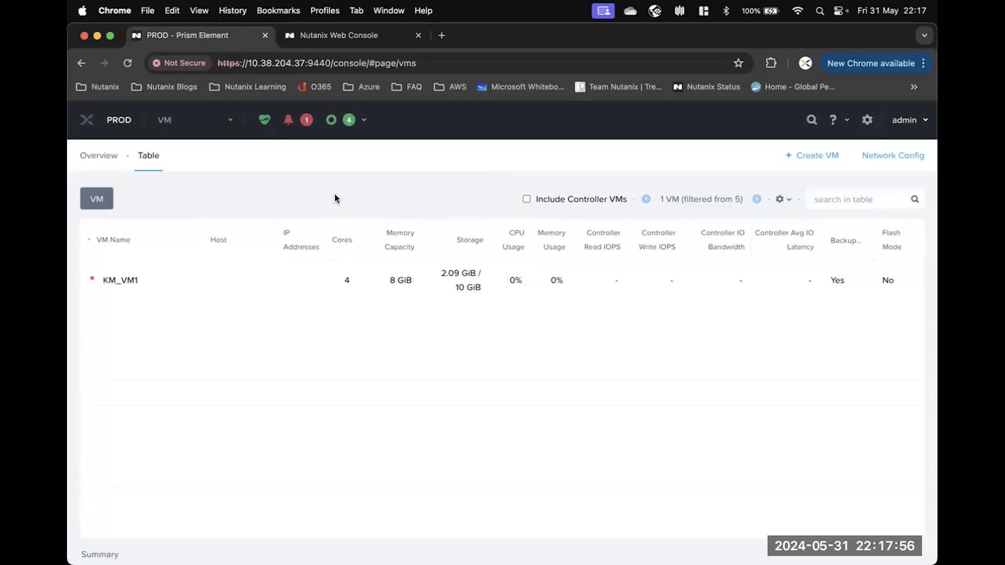
{"action": "left_click", "coordinate": [156, 287]}
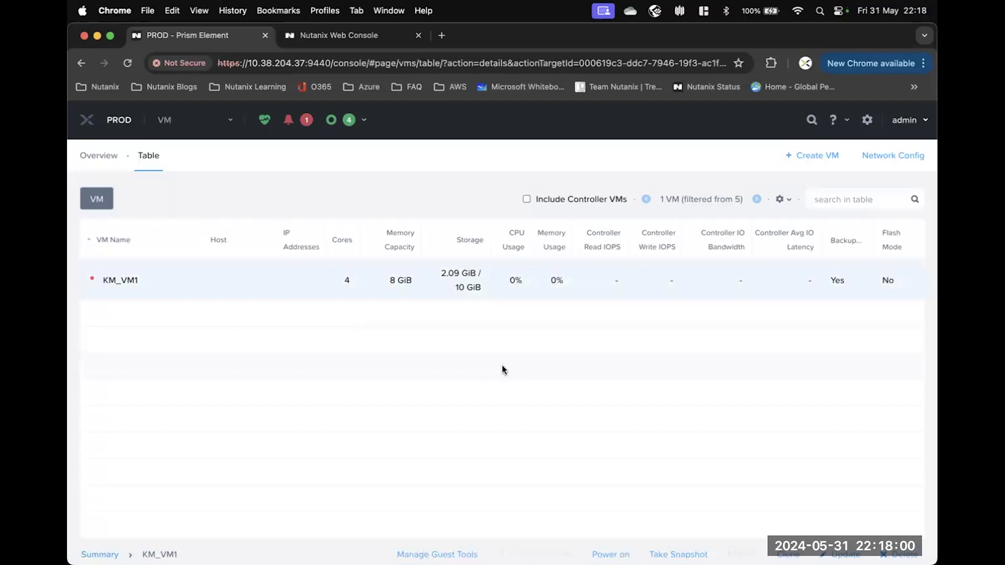
{"action": "scroll", "coordinate": [502, 365], "scroll_direction": "down", "scroll_amount": 3}
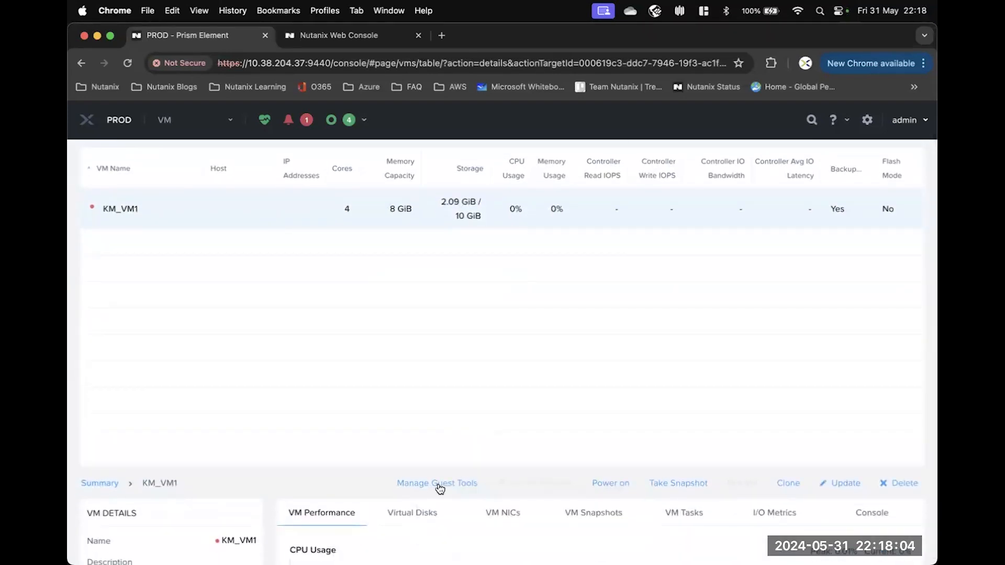
{"action": "left_click", "coordinate": [608, 485]}
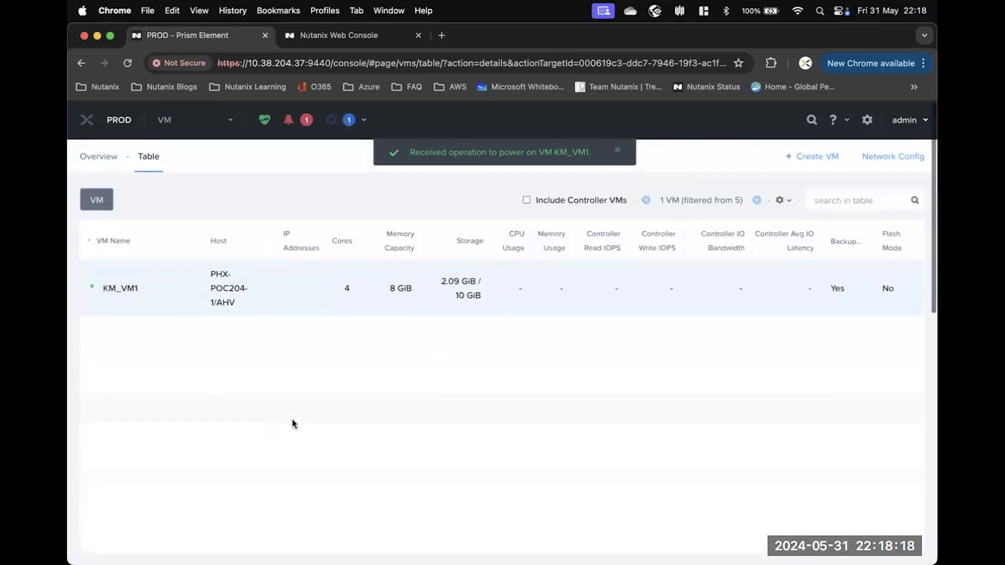
{"action": "right_click", "coordinate": [148, 287]}
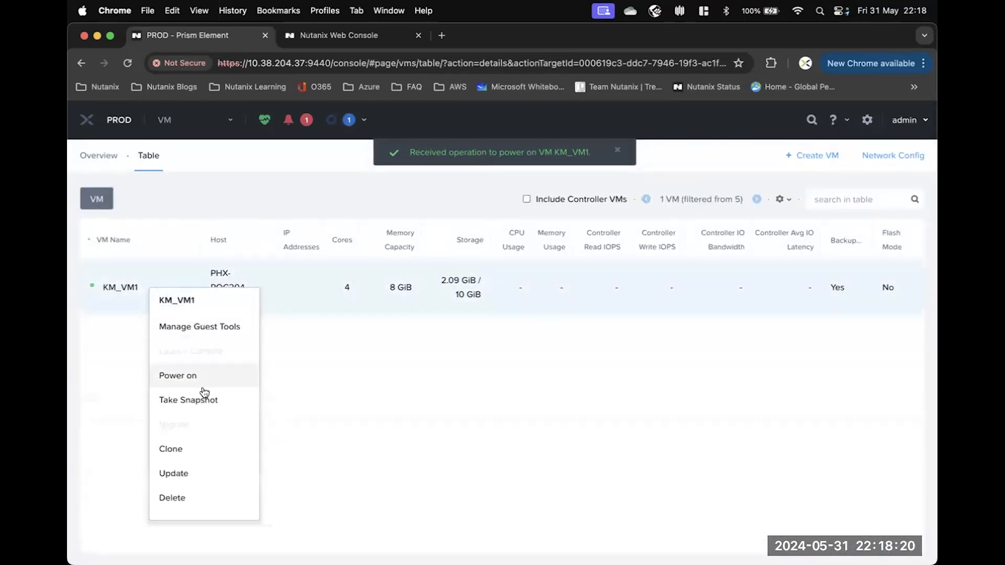
{"action": "left_click", "coordinate": [348, 401]}
{"action": "scroll", "coordinate": [413, 396], "scroll_direction": "down", "scroll_amount": 2}
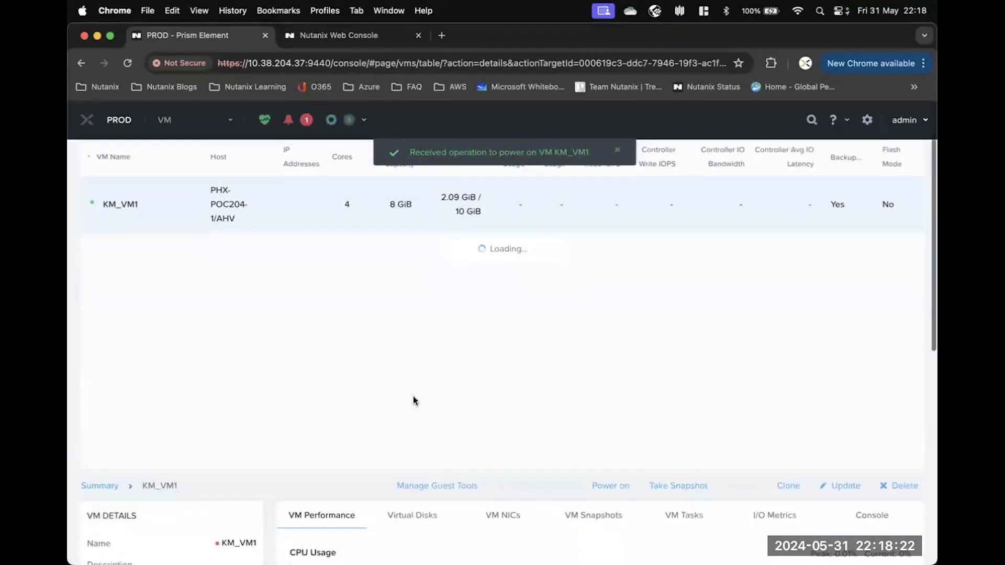
{"action": "scroll", "coordinate": [412, 396], "scroll_direction": "up", "scroll_amount": 1}
{"action": "scroll", "coordinate": [413, 398], "scroll_direction": "up", "scroll_amount": 1}
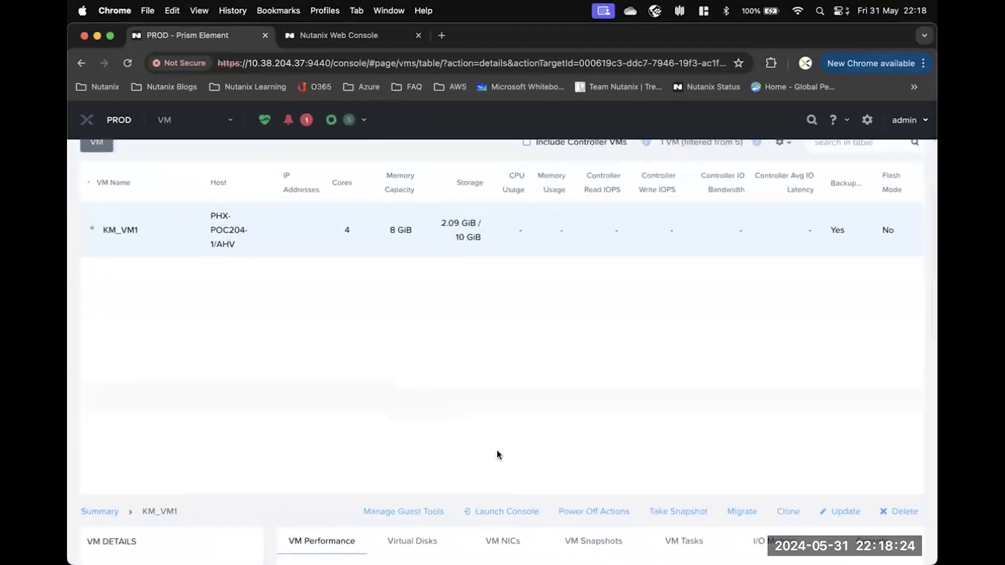
{"action": "left_click", "coordinate": [503, 516]}
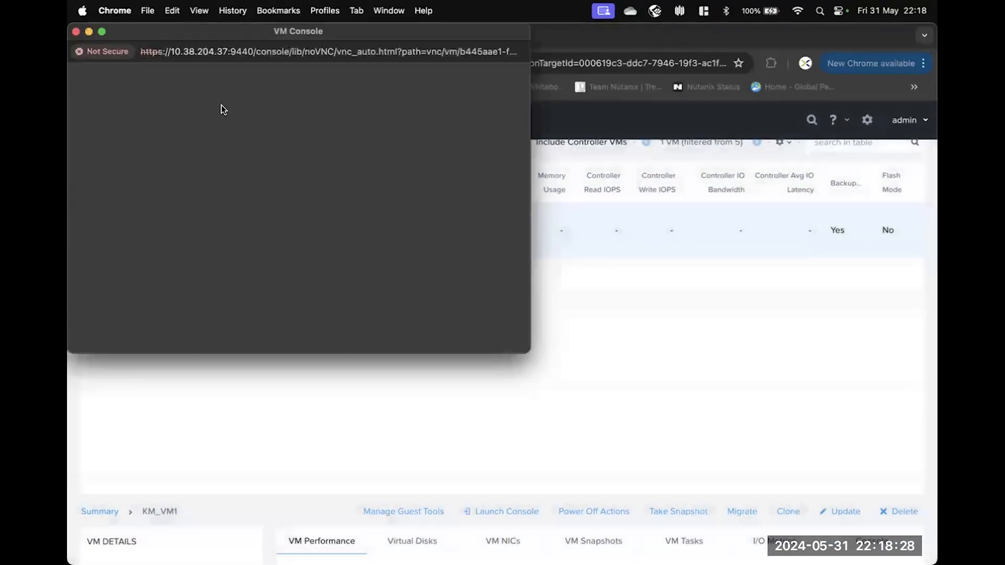
{"action": "left_click_drag", "start_coordinate": [189, 37], "coordinate": [329, 90]}
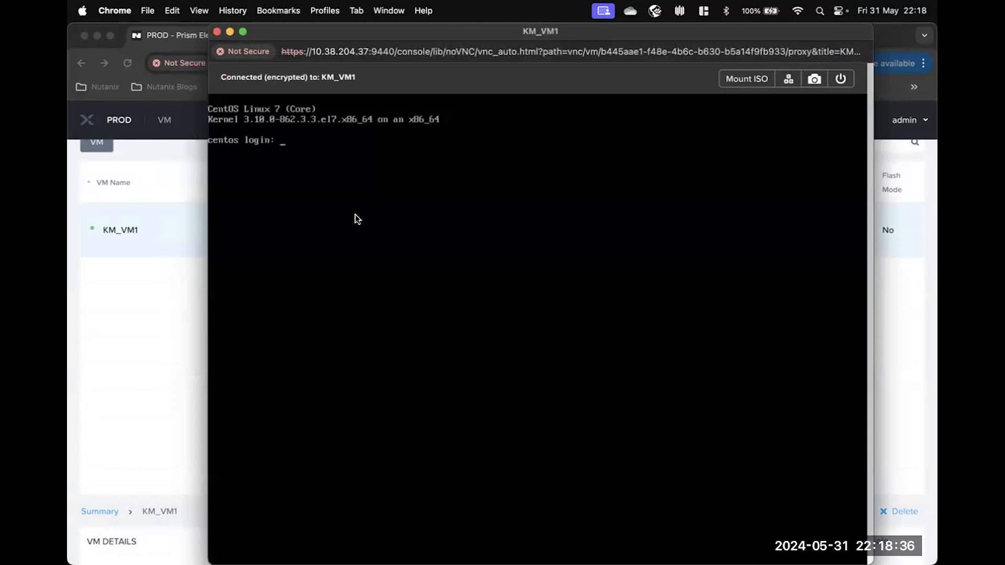
{"action": "left_click", "coordinate": [217, 32]}
{"action": "scroll", "coordinate": [531, 353], "scroll_direction": "down", "scroll_amount": 2}
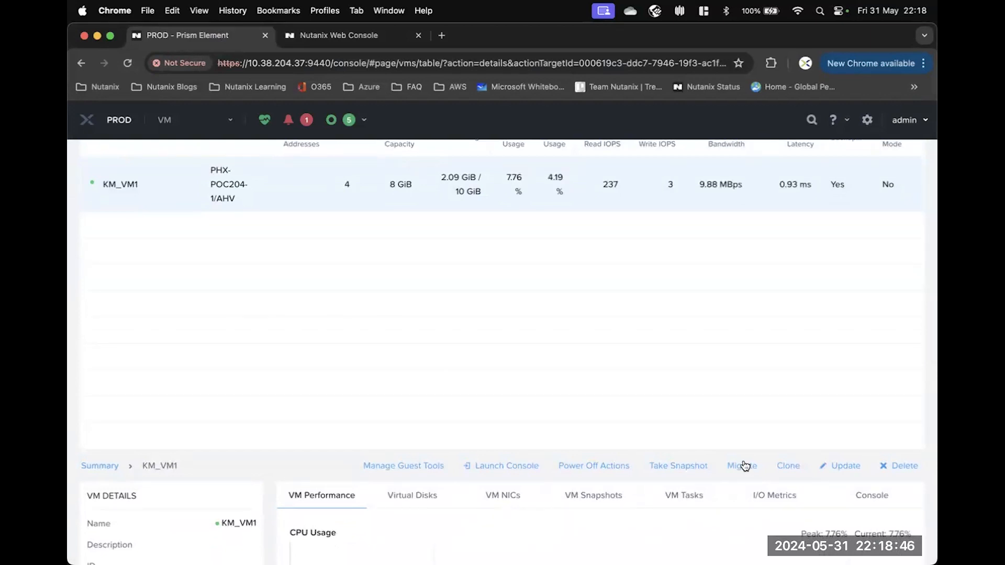
{"action": "scroll", "coordinate": [586, 450], "scroll_direction": "down", "scroll_amount": 3}
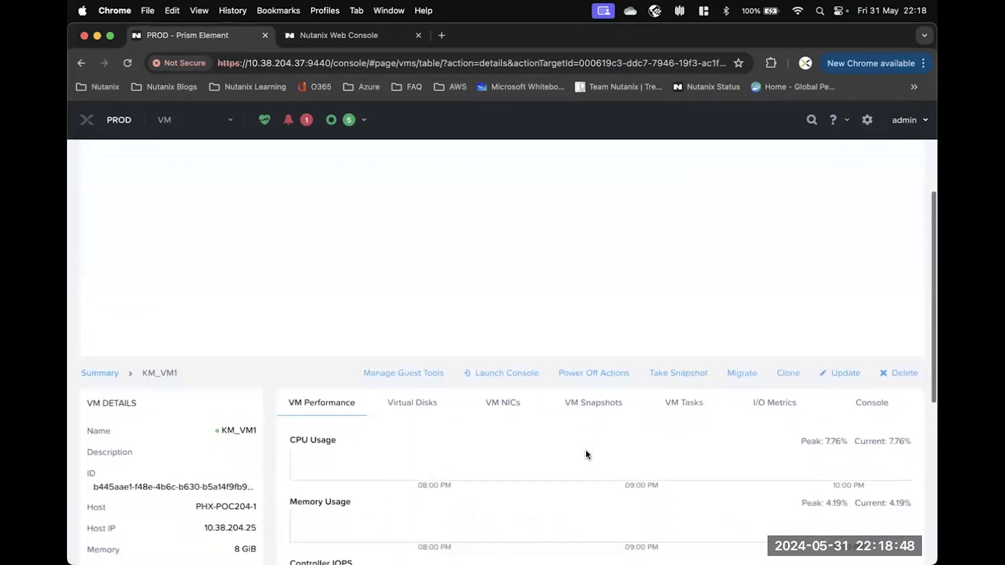
{"action": "scroll", "coordinate": [537, 443], "scroll_direction": "down", "scroll_amount": 1}
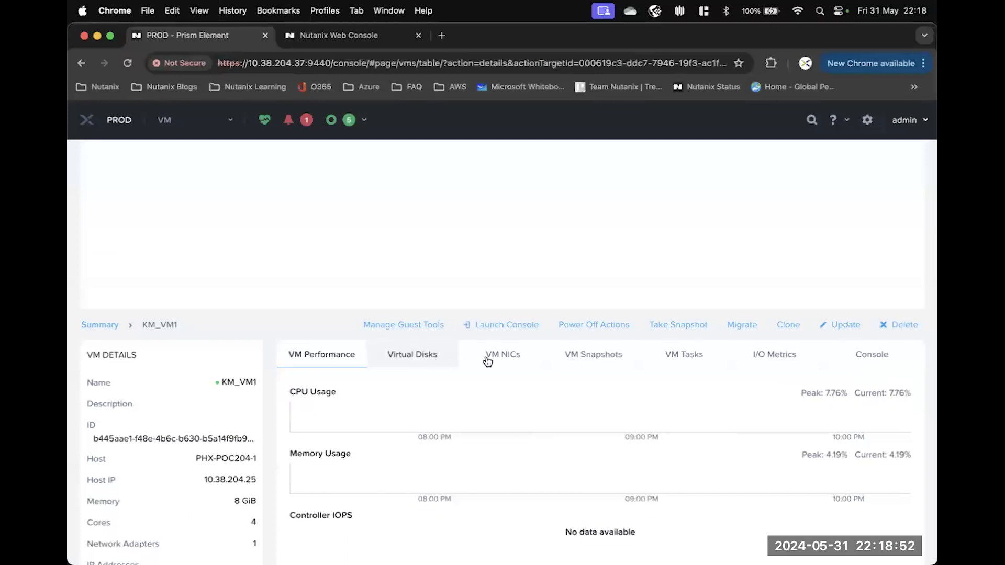
{"action": "scroll", "coordinate": [356, 386], "scroll_direction": "down", "scroll_amount": 8}
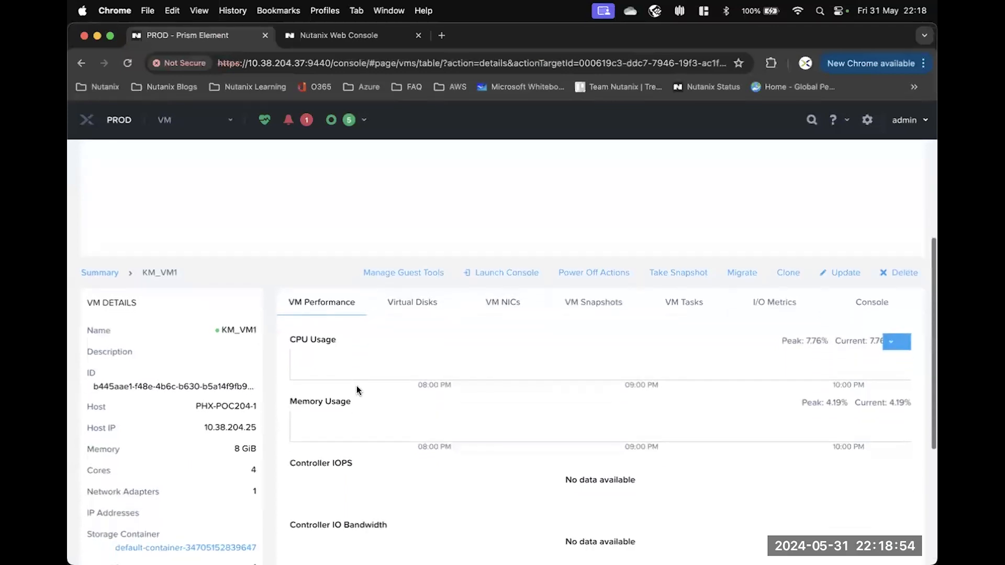
{"action": "scroll", "coordinate": [357, 386], "scroll_direction": "up", "scroll_amount": 15}
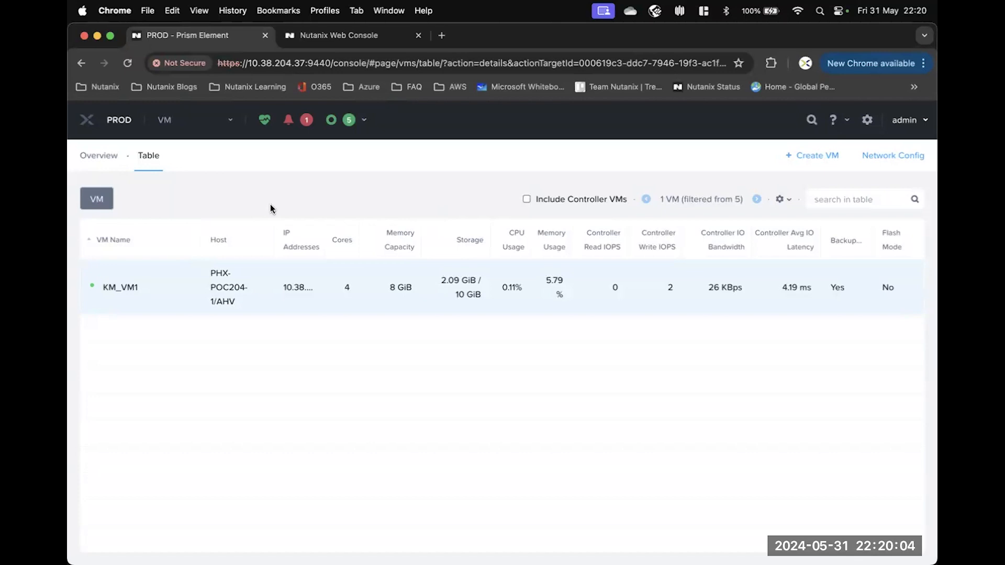
Log in to the PHX-SPOC006-4 cluster's web console with the admin username and its password.
{"action": "left_click", "coordinate": [88, 122]}
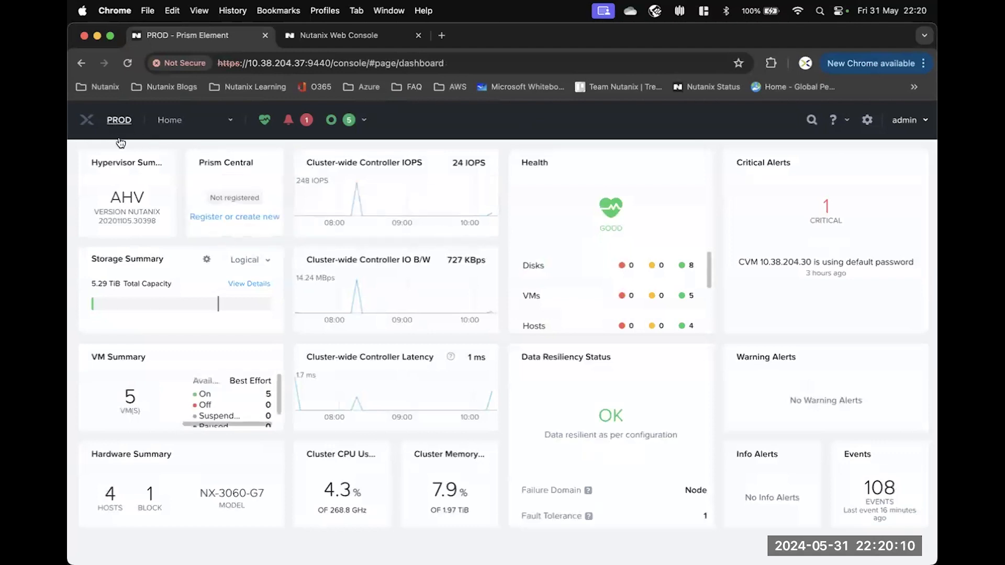
{"action": "left_click", "coordinate": [342, 37]}
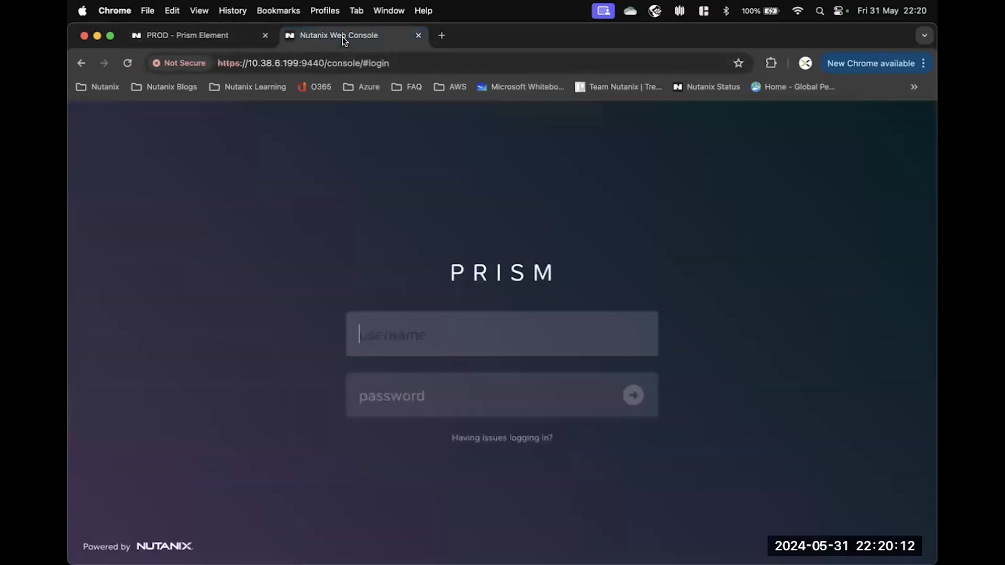
{"action": "type", "text": "admin"}
{"action": "key", "text": "Tab"}
{"action": "type", "text": "••••••••••"}
{"action": "key", "text": "Return"}
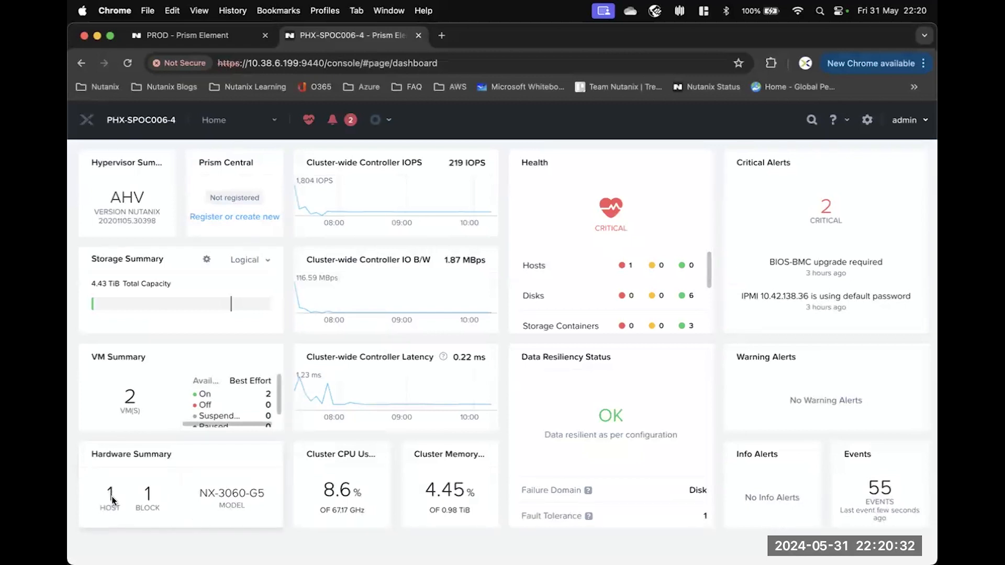
Rename cluster PHX-SPOC006-4 to DR, then select its IP 10.38.6.199 in the address bar.
{"action": "left_click", "coordinate": [133, 120]}
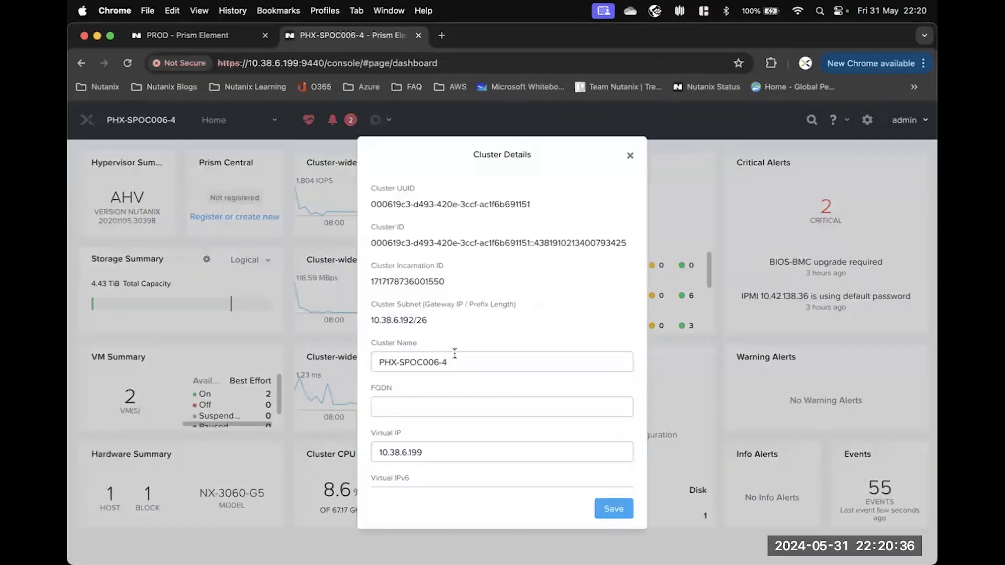
{"action": "left_click_drag", "start_coordinate": [459, 363], "coordinate": [349, 361]}
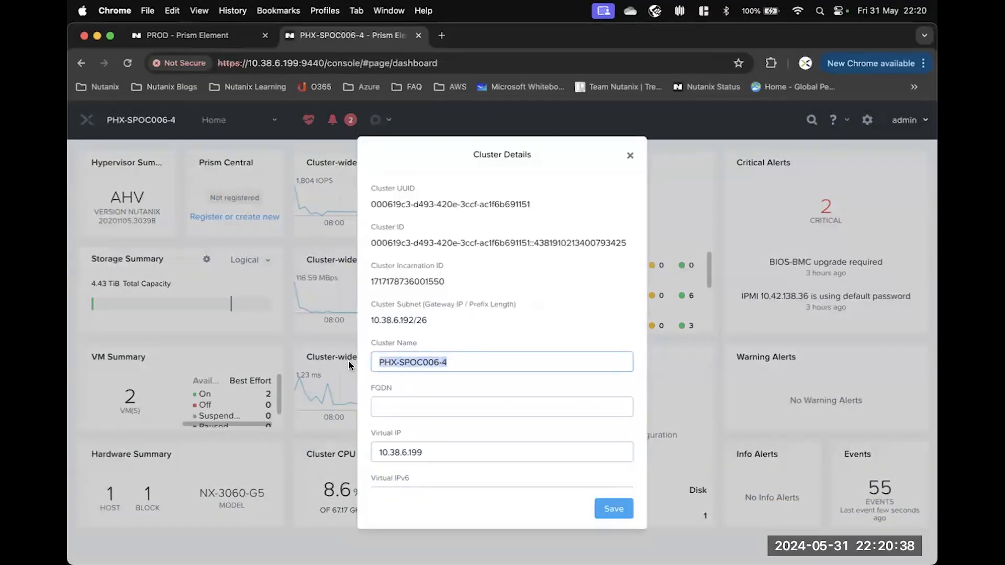
{"action": "type", "text": "DR"}
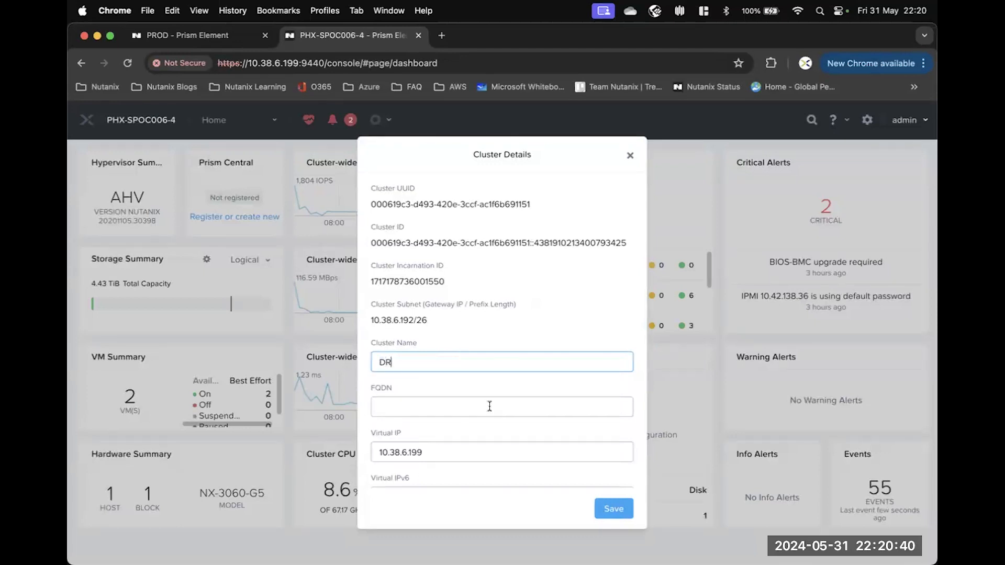
{"action": "left_click", "coordinate": [613, 509]}
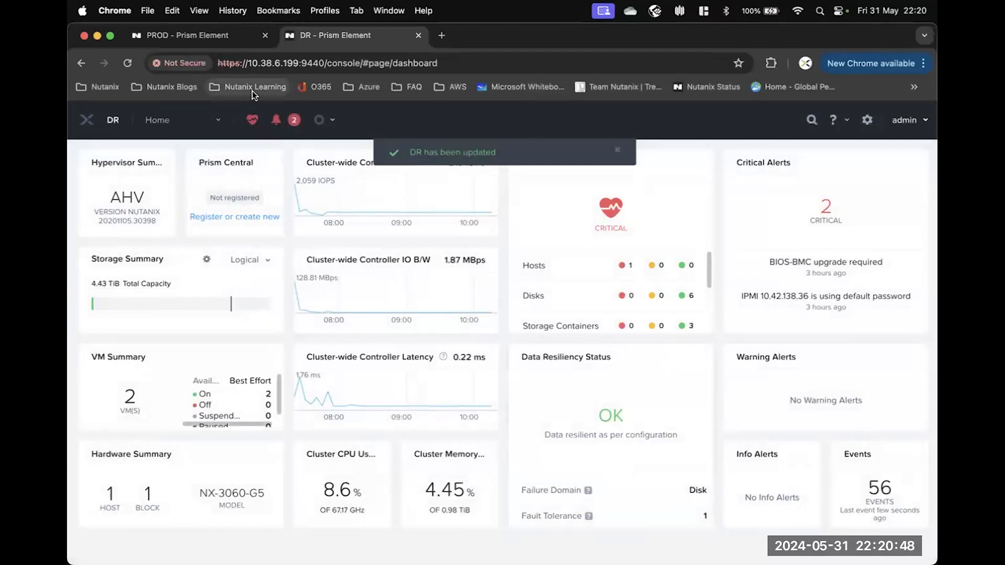
{"action": "left_click", "coordinate": [290, 63]}
{"action": "left_click_drag", "start_coordinate": [299, 63], "coordinate": [248, 62]}
{"action": "key", "text": "super+c"}
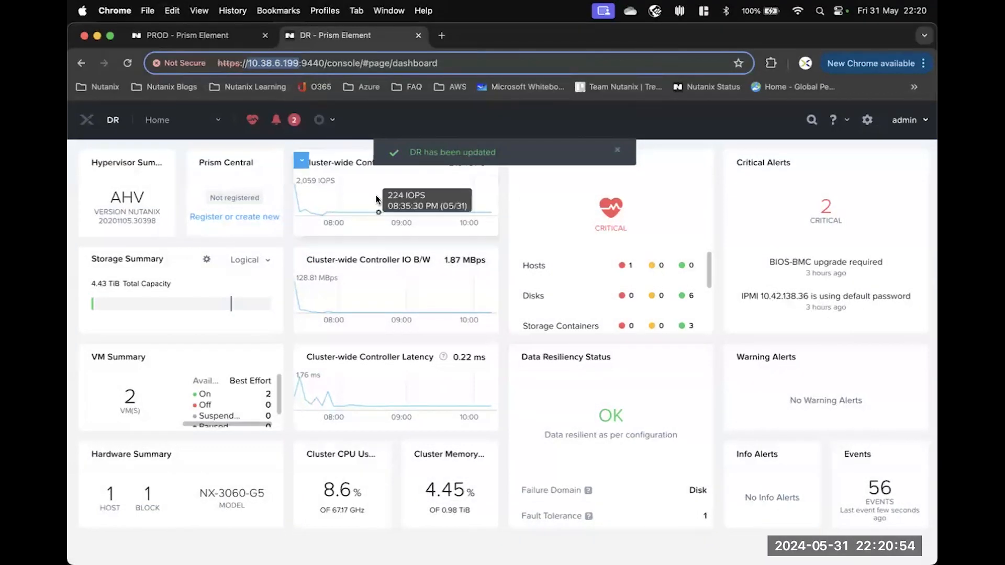
Open PROD's Data Protection page and close the Protection Domain warning with OK.
{"action": "left_click", "coordinate": [163, 40]}
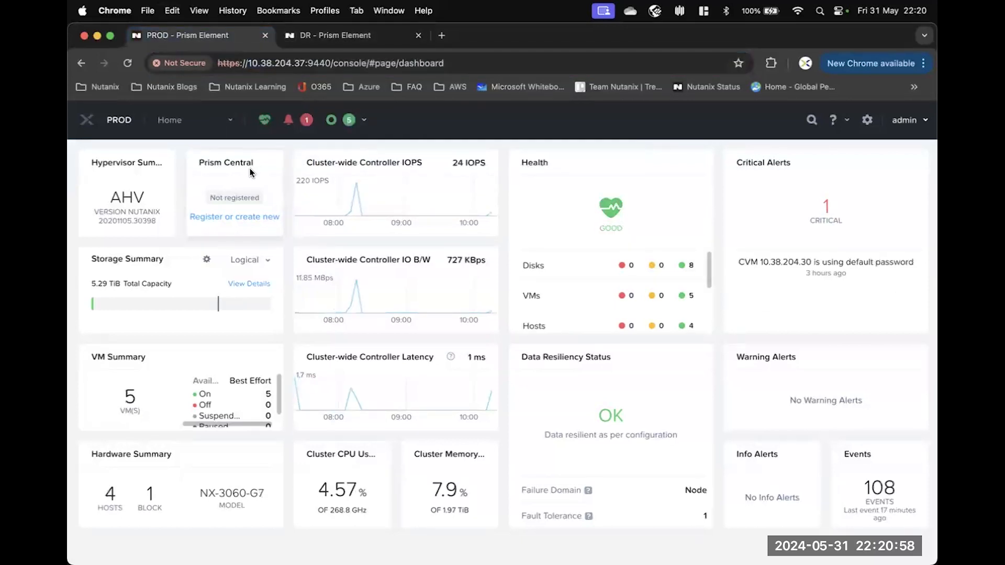
{"action": "left_click", "coordinate": [230, 124]}
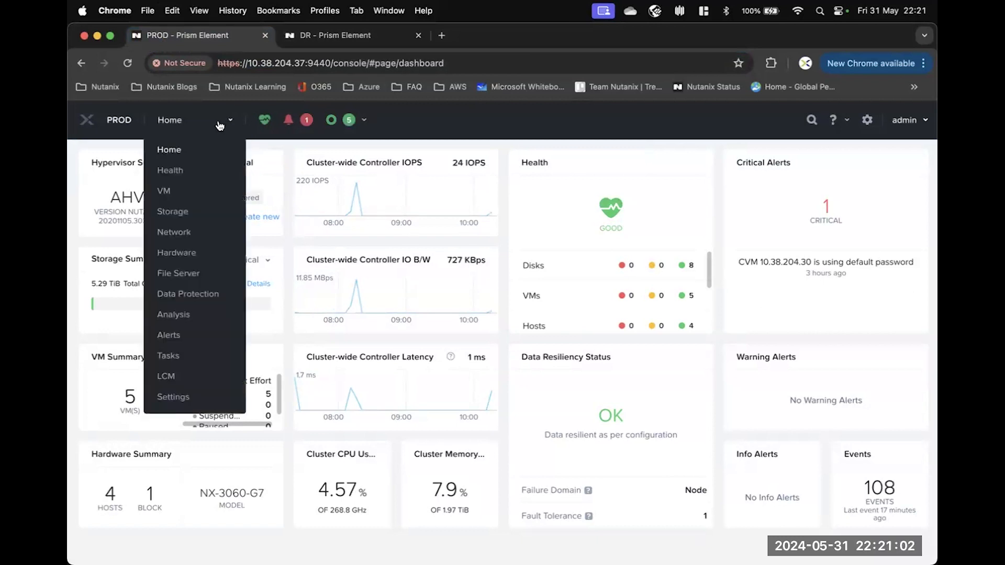
{"action": "left_click", "coordinate": [202, 293]}
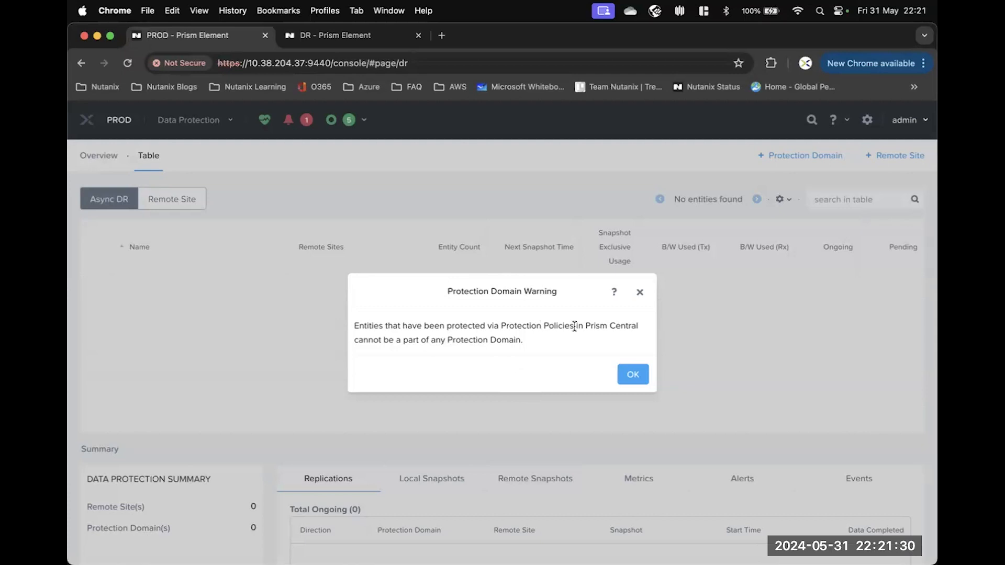
{"action": "left_click_drag", "start_coordinate": [520, 341], "coordinate": [448, 341]}
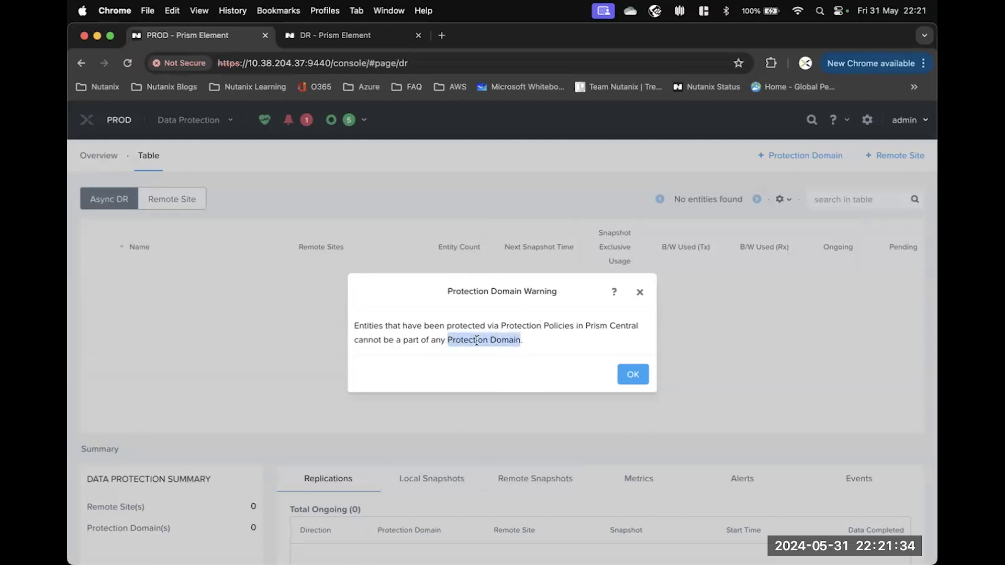
{"action": "left_click", "coordinate": [548, 344]}
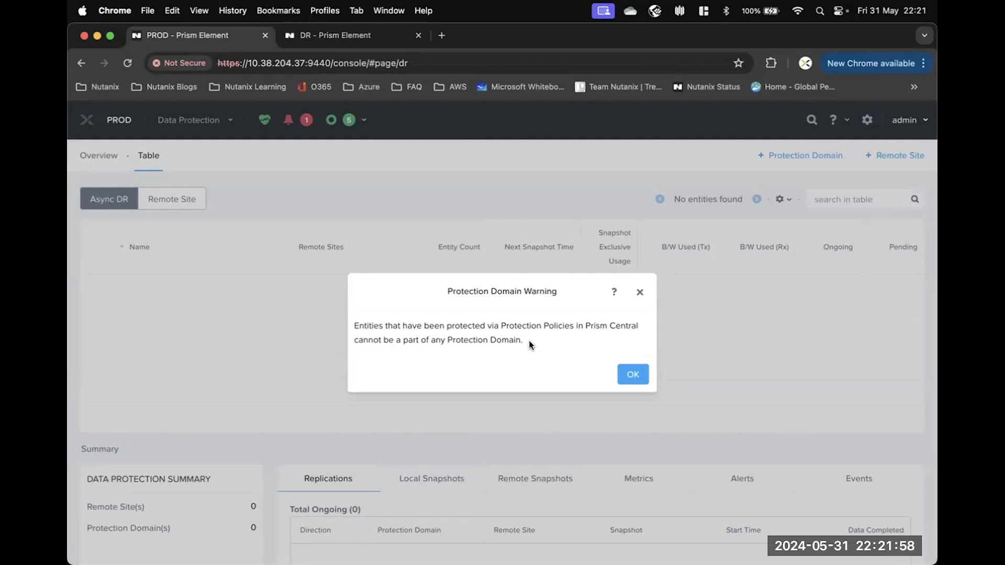
{"action": "left_click", "coordinate": [633, 375]}
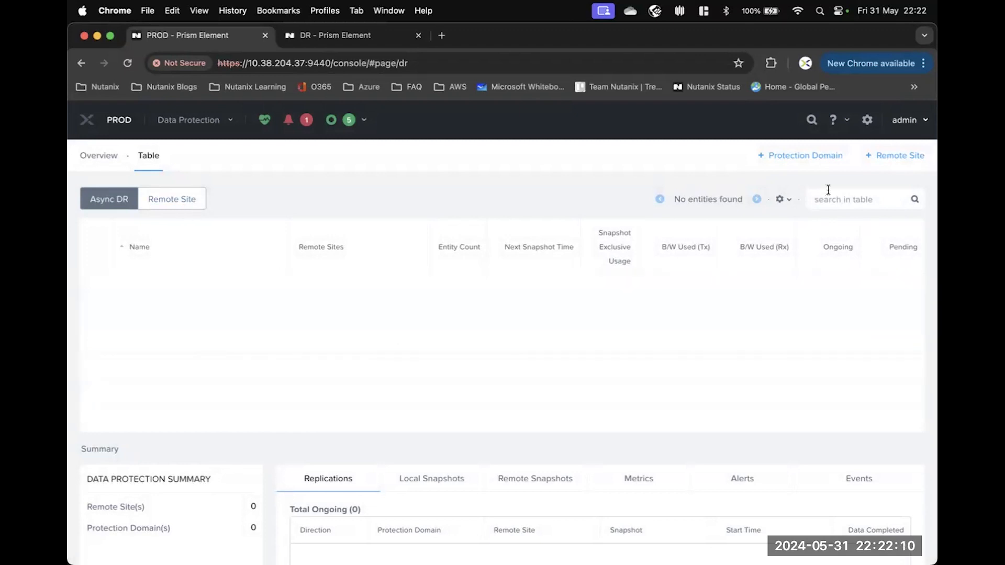
Add a physical-cluster remote site named DR with virtual IP 10.38.6.199.
{"action": "left_click", "coordinate": [893, 159]}
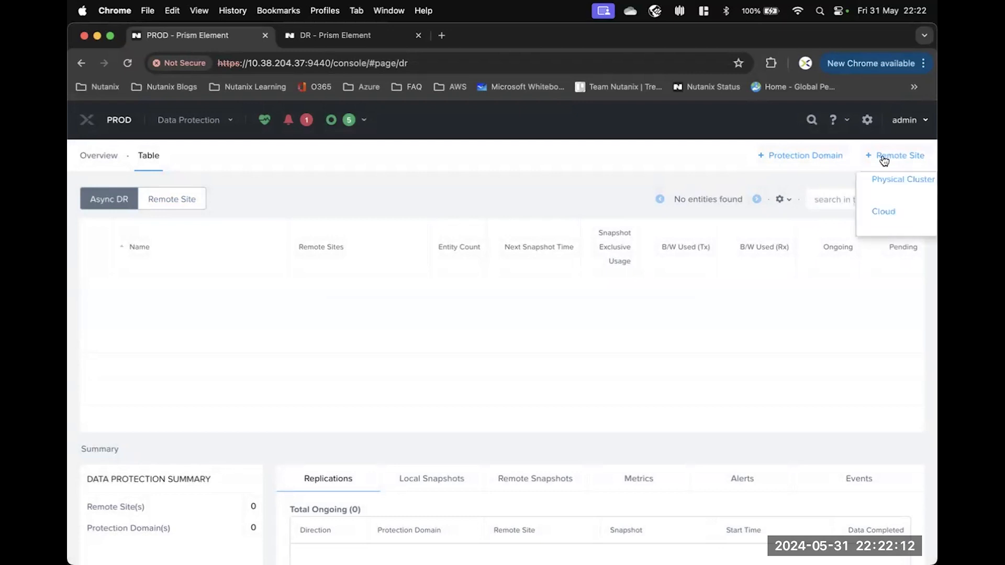
{"action": "left_click", "coordinate": [906, 182]}
{"action": "left_click", "coordinate": [413, 298]}
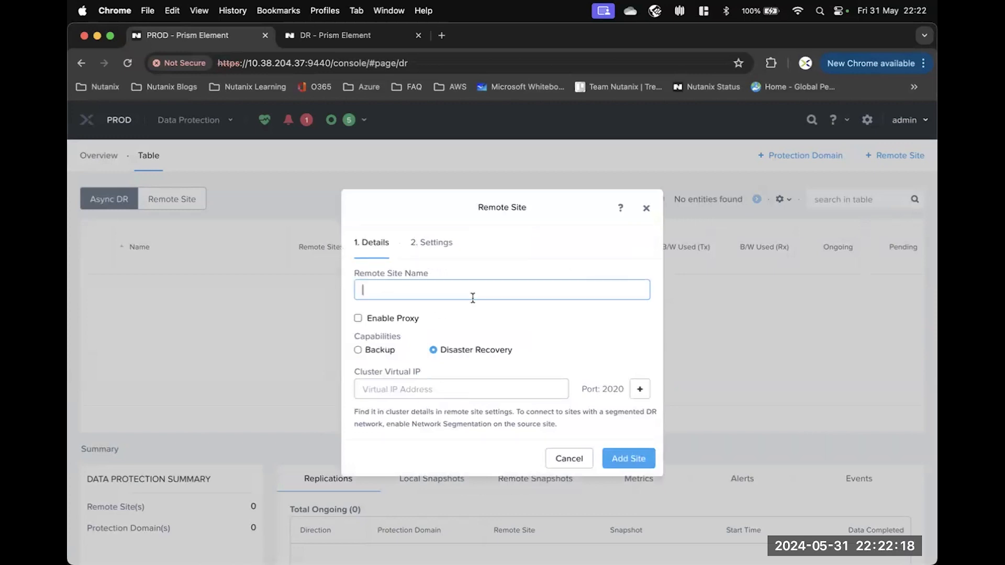
{"action": "type", "text": "DR"}
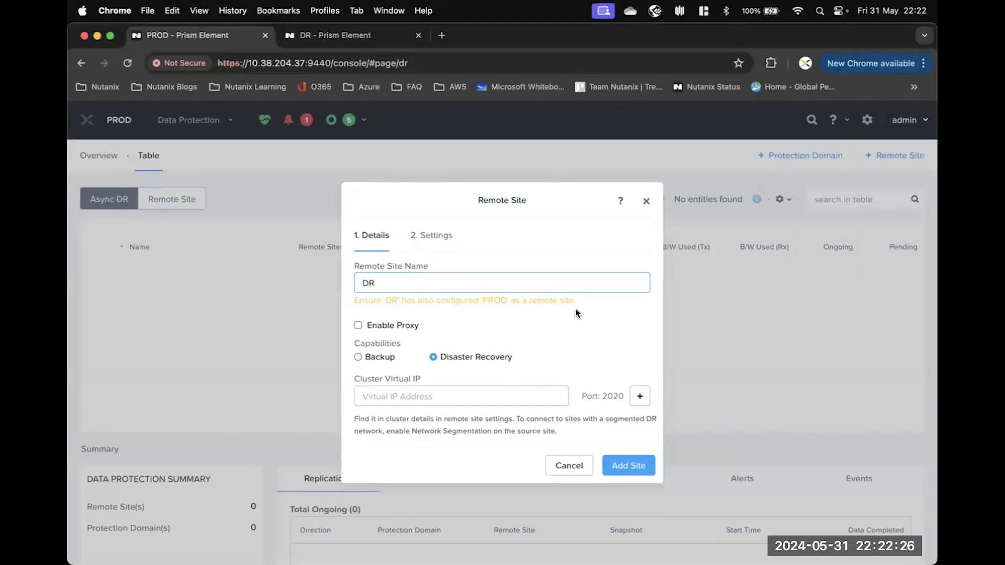
{"action": "left_click", "coordinate": [375, 397]}
{"action": "key", "text": "super+v"}
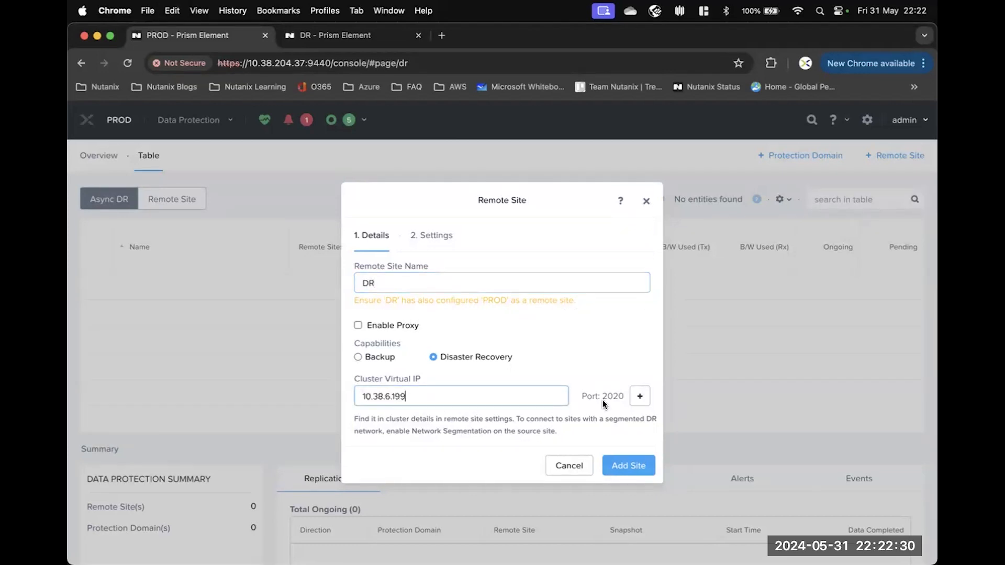
{"action": "left_click", "coordinate": [634, 467]}
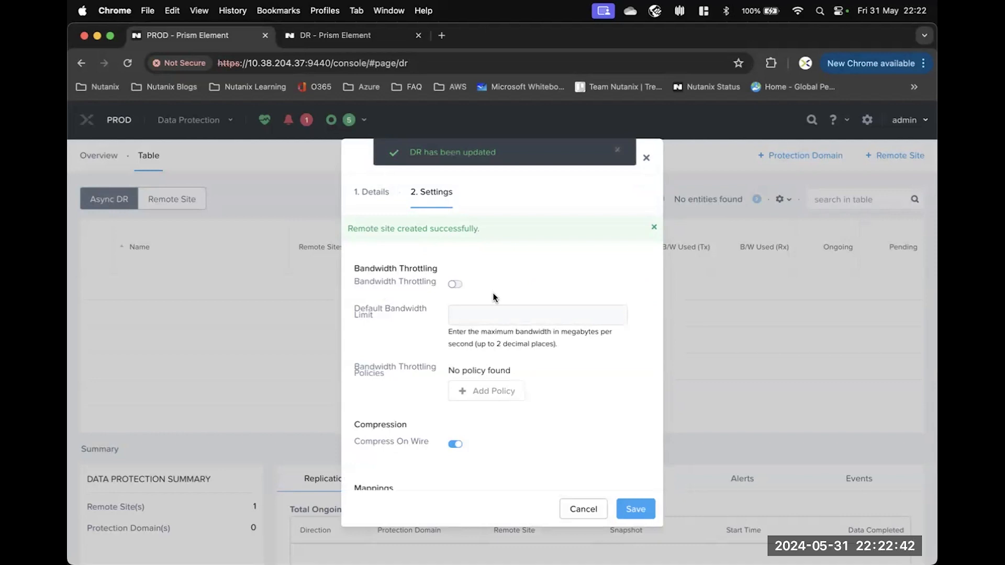
Leave the DR site's vStore mapping and other settings at defaults and save.
{"action": "scroll", "coordinate": [493, 296], "scroll_direction": "down", "scroll_amount": 5}
{"action": "scroll", "coordinate": [492, 295], "scroll_direction": "down", "scroll_amount": 1}
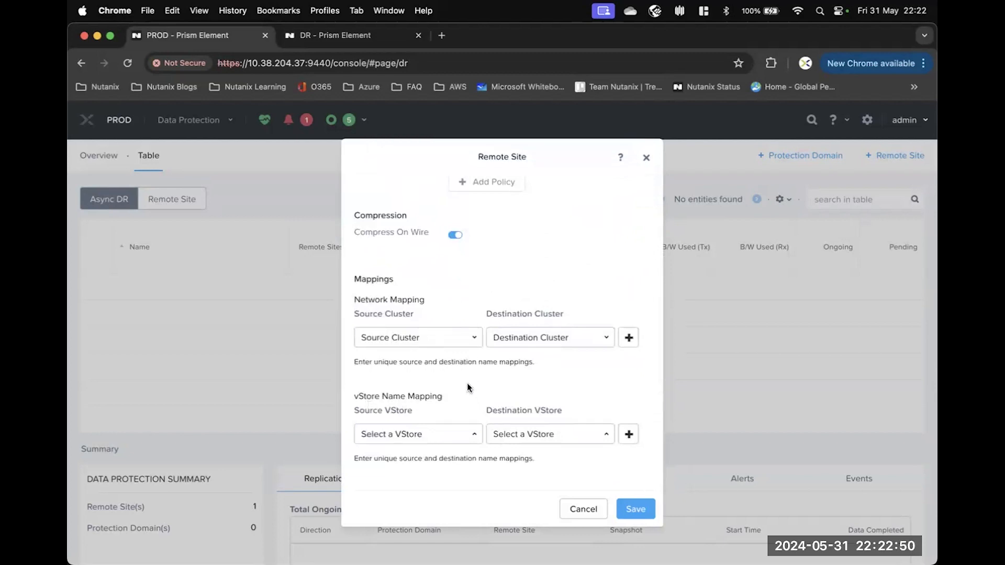
{"action": "left_click", "coordinate": [455, 439]}
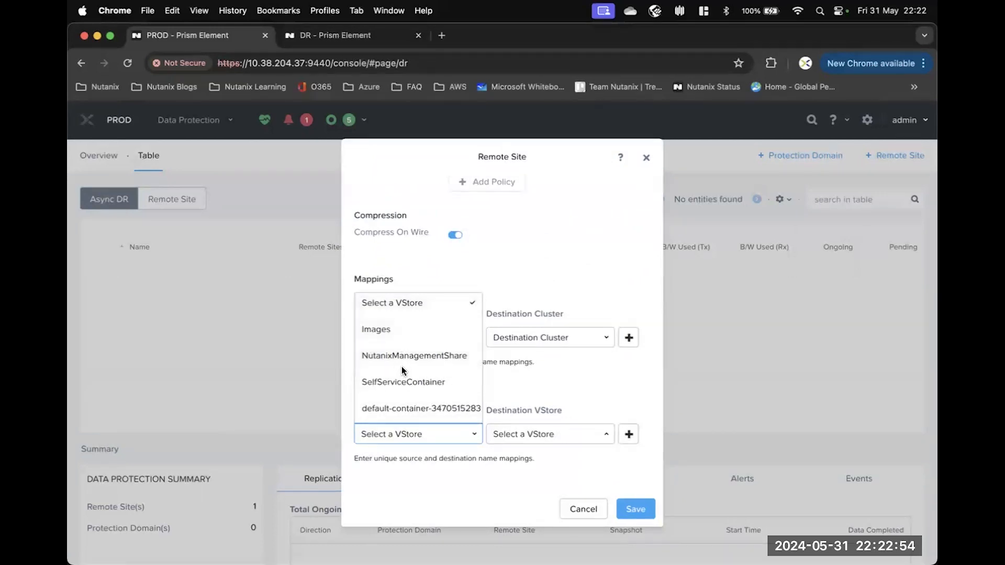
{"action": "left_click", "coordinate": [511, 388]}
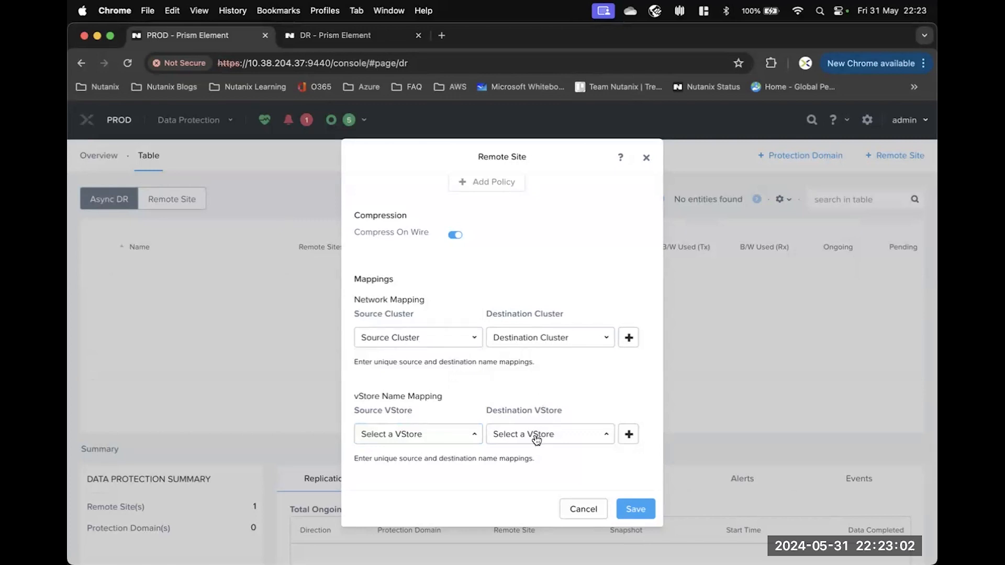
{"action": "scroll", "coordinate": [533, 394], "scroll_direction": "up", "scroll_amount": 3}
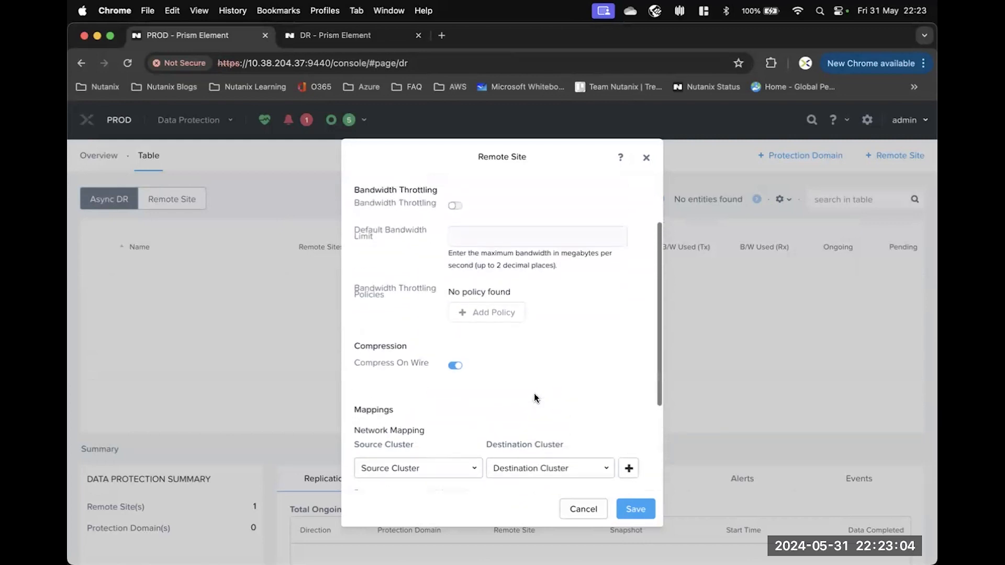
{"action": "left_click", "coordinate": [636, 509]}
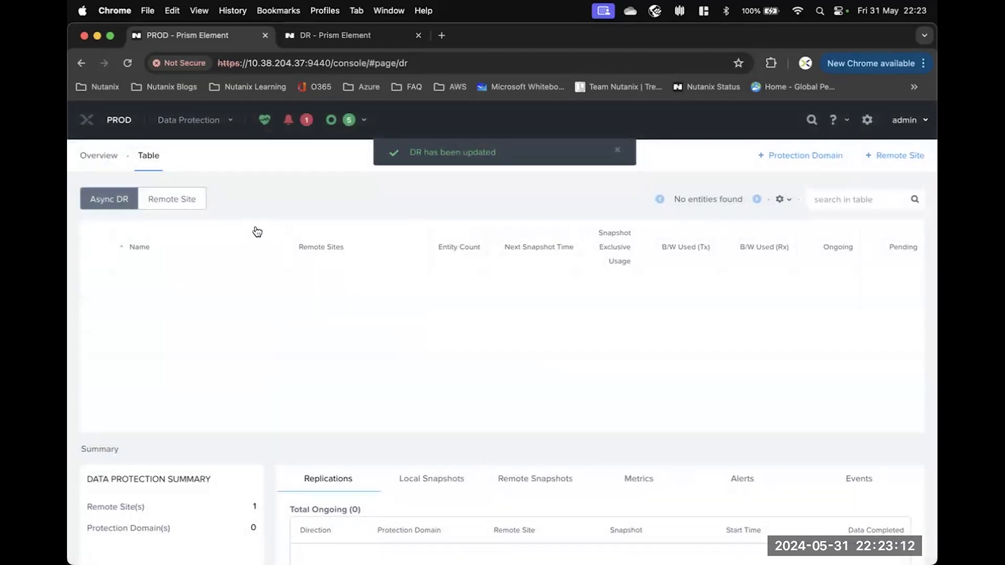
On the DR cluster's Data Protection page, dismiss the warning and begin a Physical Cluster remote site.
{"action": "left_click", "coordinate": [333, 37]}
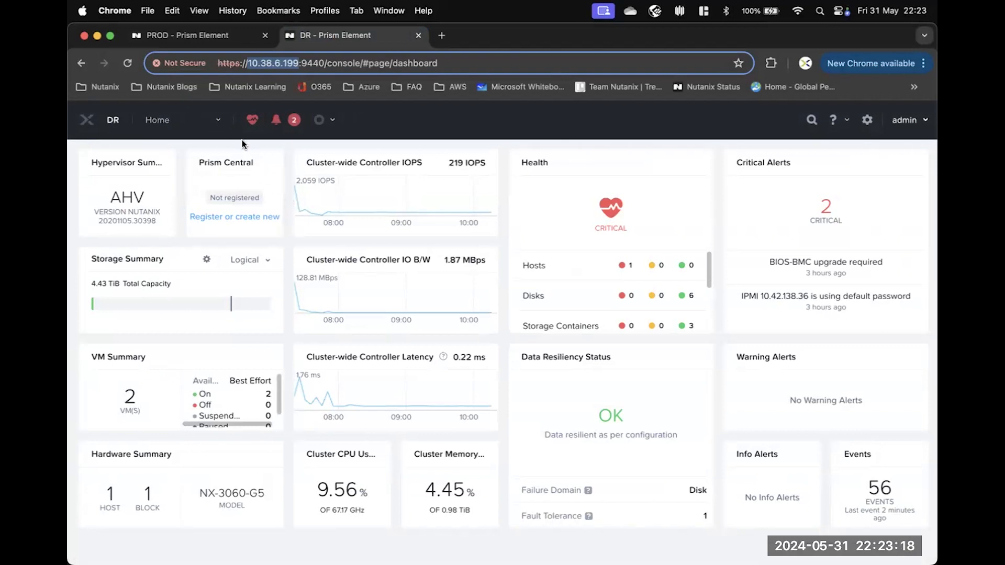
{"action": "left_click", "coordinate": [216, 124]}
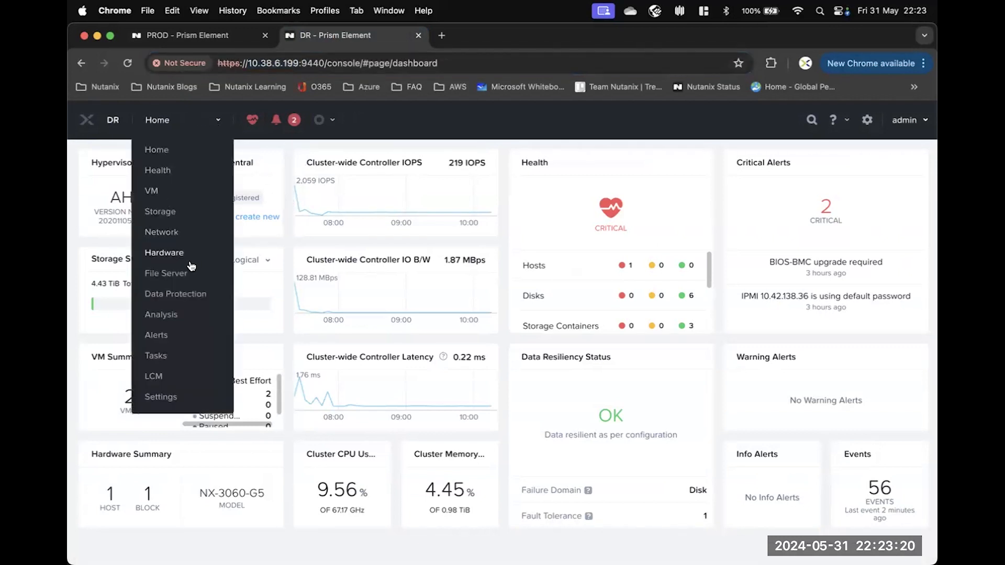
{"action": "left_click", "coordinate": [180, 296]}
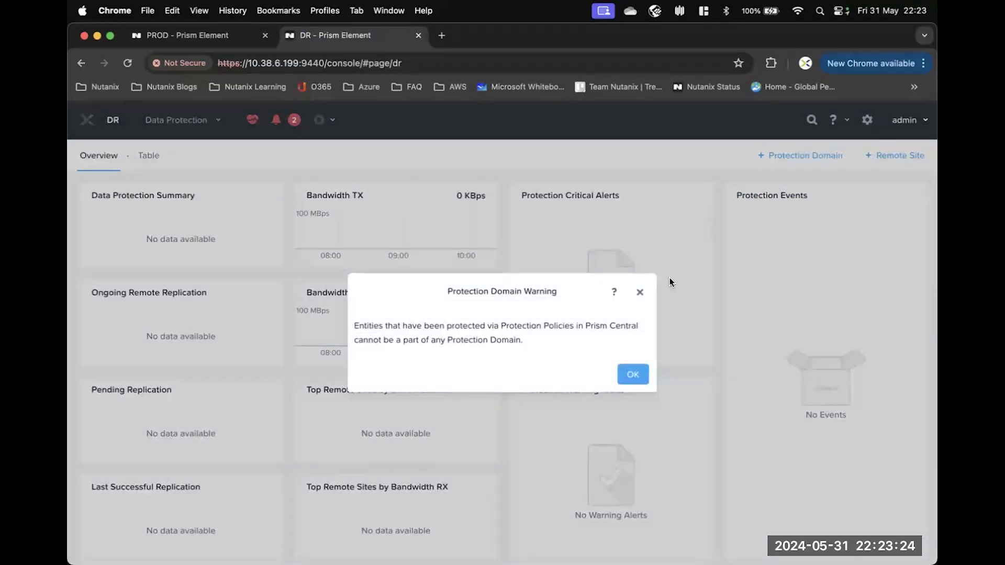
{"action": "left_click", "coordinate": [632, 377]}
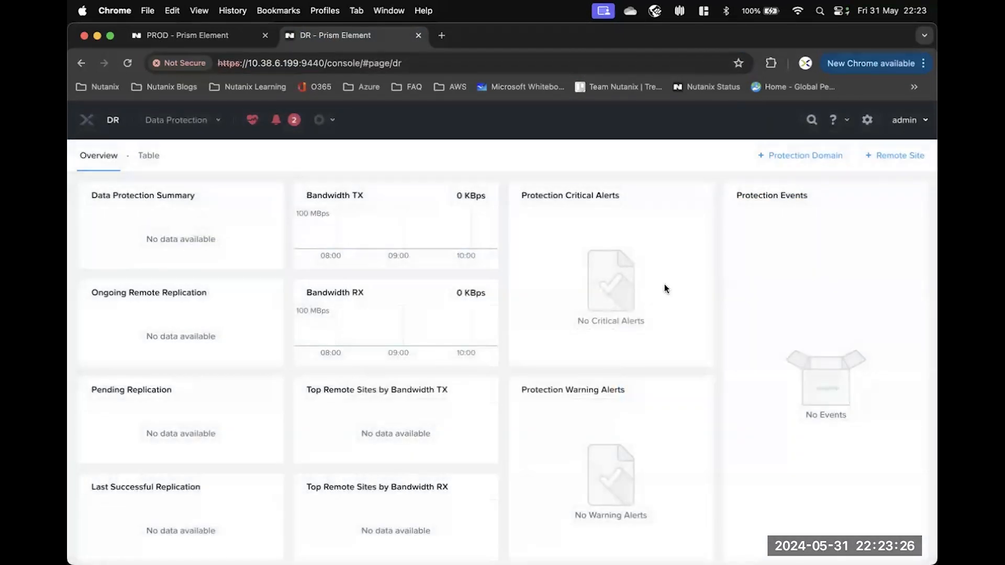
{"action": "left_click", "coordinate": [897, 158]}
{"action": "left_click", "coordinate": [902, 182]}
{"action": "left_click", "coordinate": [393, 289]}
Name the remote site PROD and copy PROD's IP address from its console's address bar.
{"action": "type", "text": "PROD"}
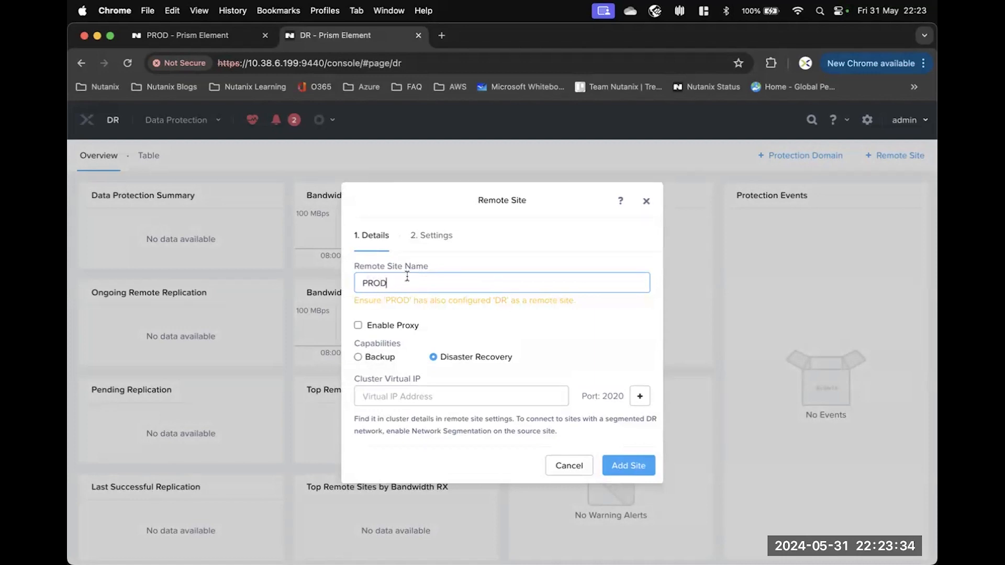
{"action": "left_click", "coordinate": [180, 37]}
{"action": "mouse_move", "coordinate": [306, 63]}
{"action": "left_mouse_down"}
{"action": "mouse_move", "coordinate": [249, 63]}
{"action": "mouse_move", "coordinate": [302, 63]}
{"action": "left_mouse_up"}
{"action": "key", "text": "super+c"}
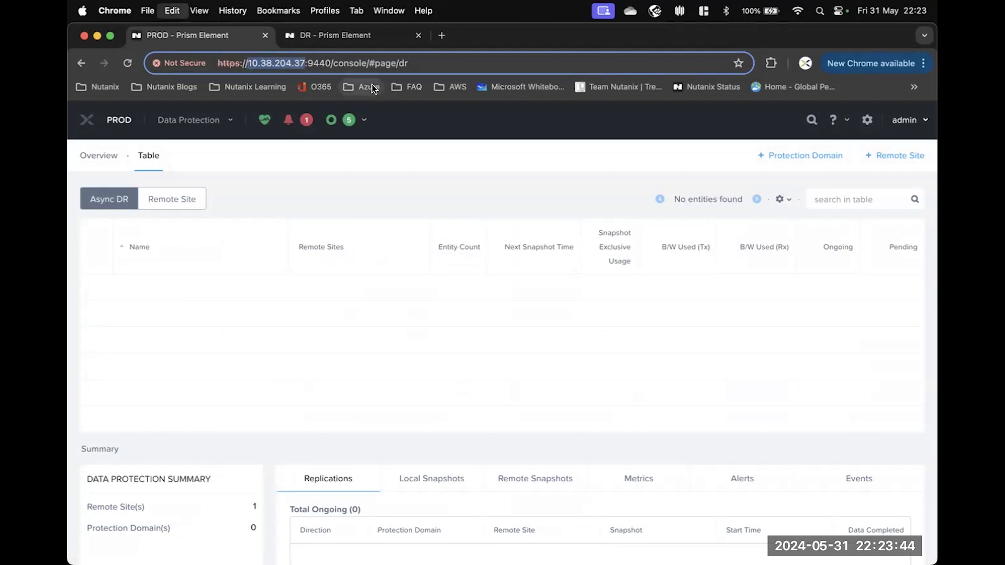
Paste 10.38.204.37 as the cluster virtual IP, add the PROD site and save it.
{"action": "left_click", "coordinate": [335, 37]}
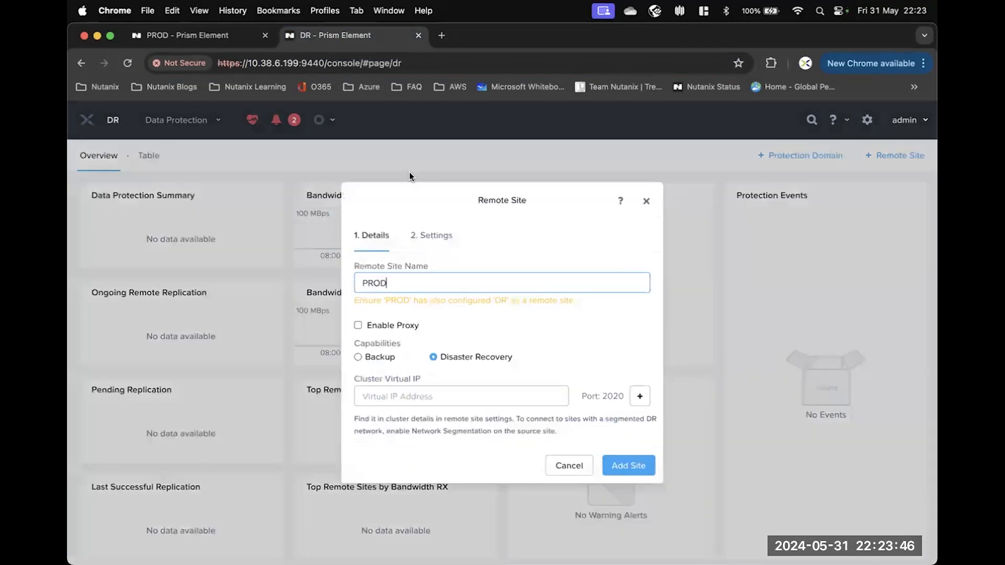
{"action": "left_click", "coordinate": [375, 396]}
{"action": "key", "text": "super+v"}
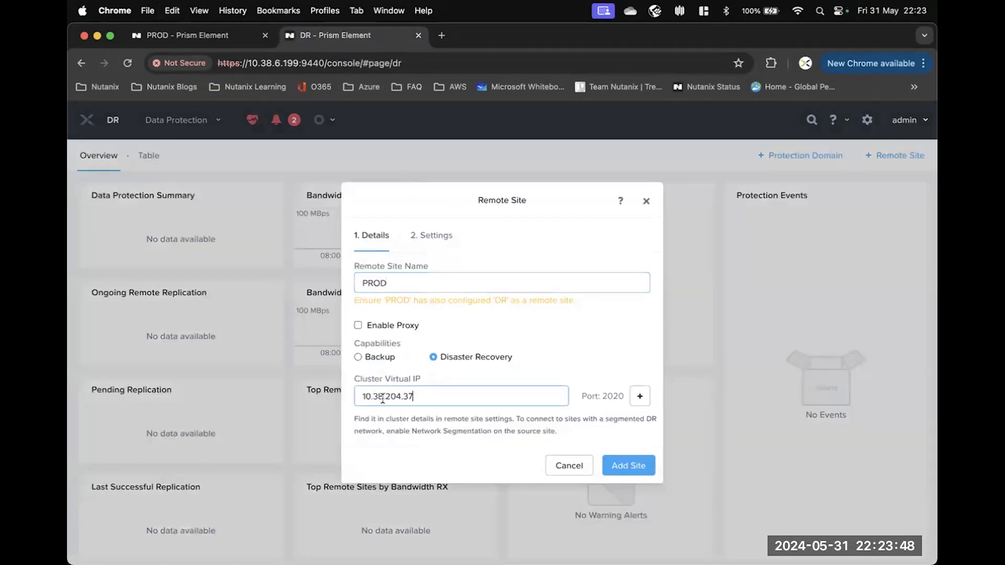
{"action": "left_click", "coordinate": [628, 464]}
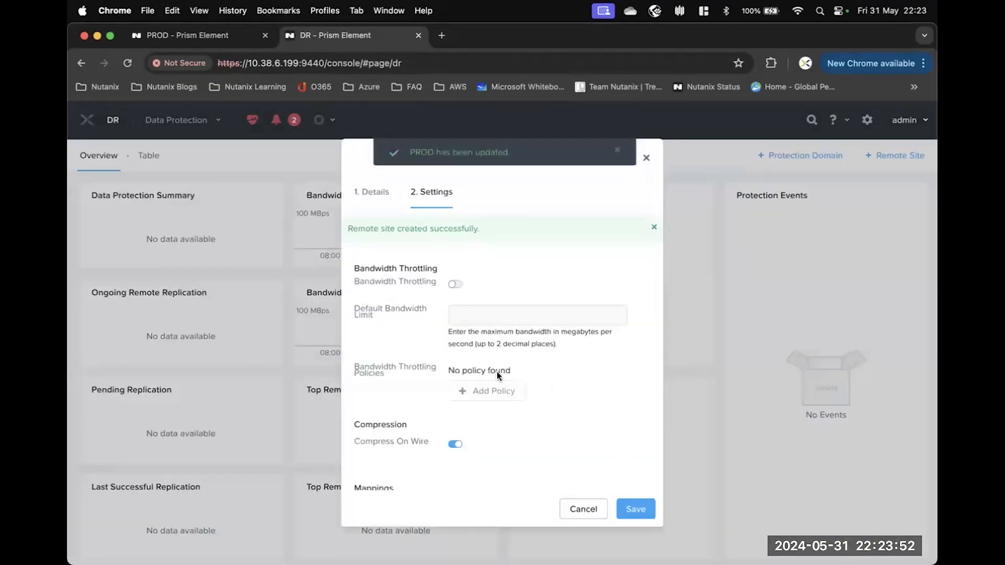
{"action": "left_click", "coordinate": [636, 509]}
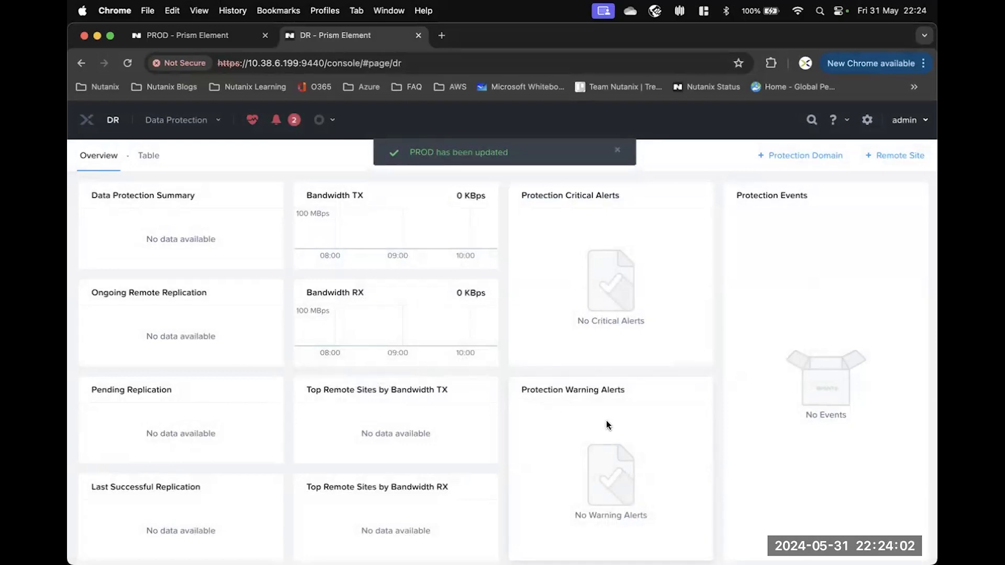
{"action": "left_click", "coordinate": [190, 36]}
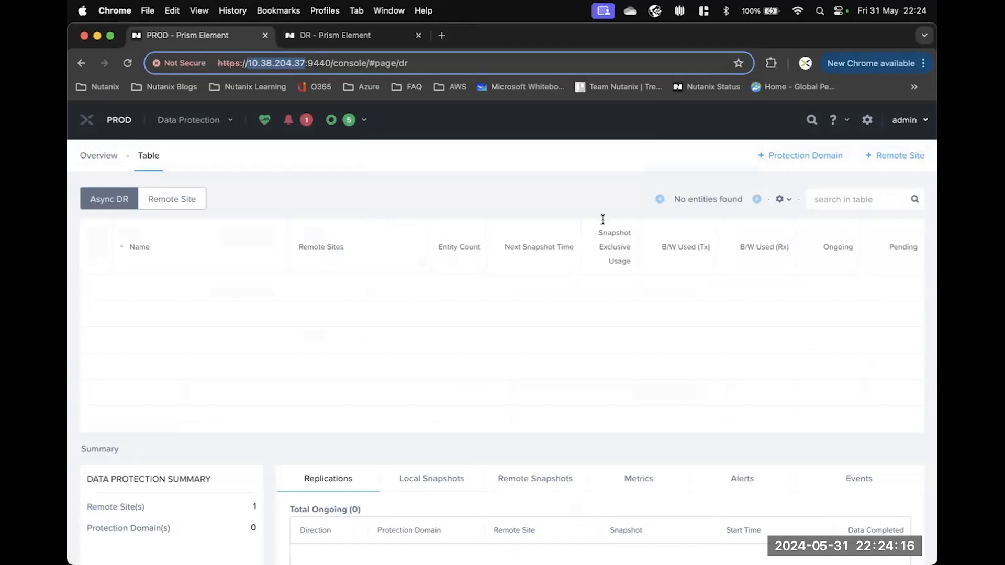
Create an Async DR protection domain named KM_PD1.
{"action": "left_click", "coordinate": [805, 159]}
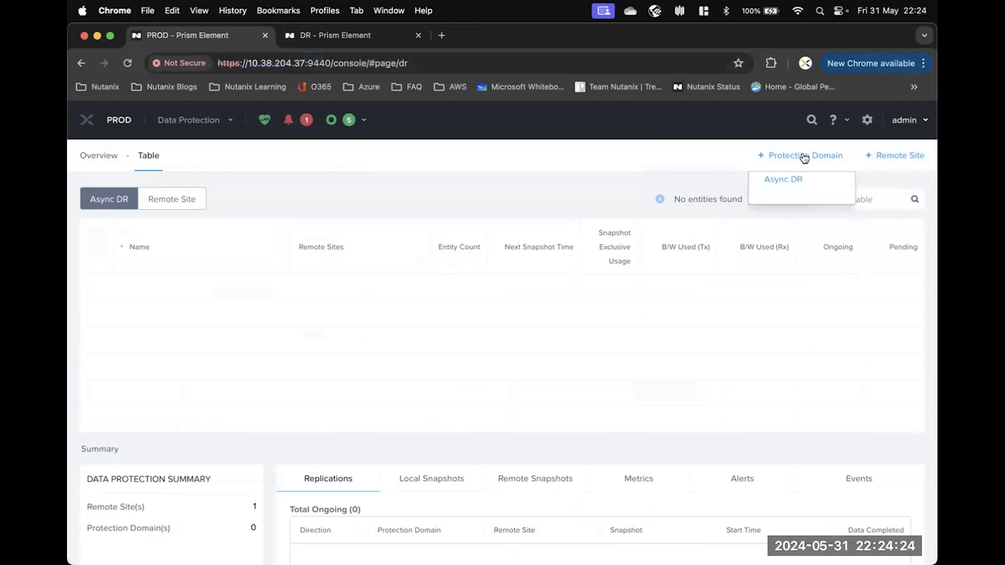
{"action": "left_click", "coordinate": [780, 180]}
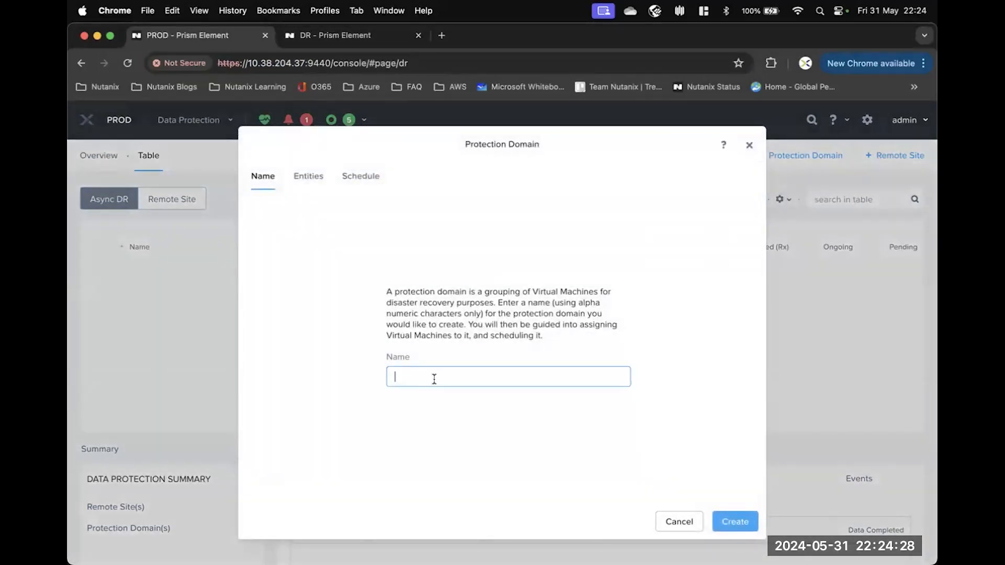
{"action": "type", "text": "KM_PD1"}
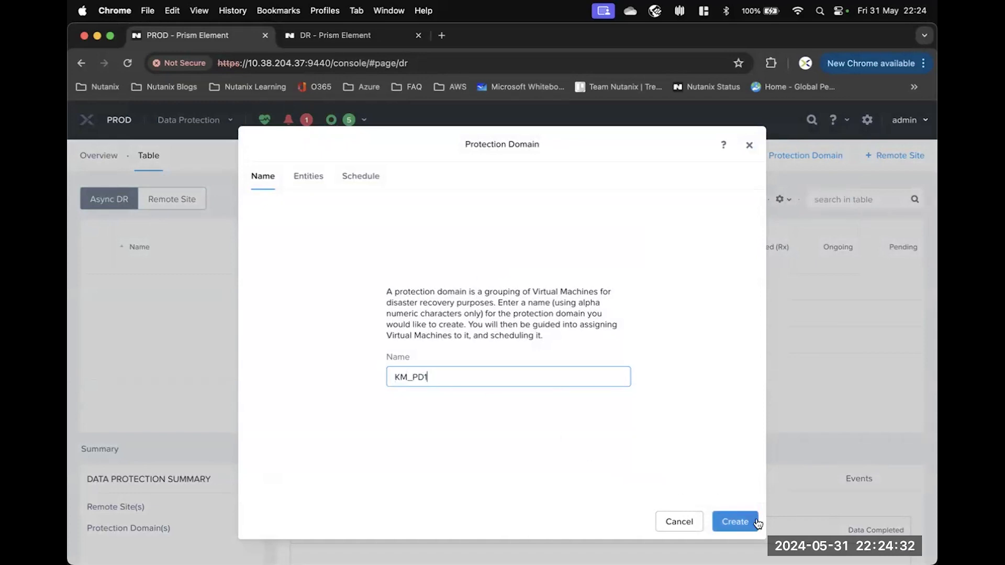
{"action": "left_click", "coordinate": [754, 522]}
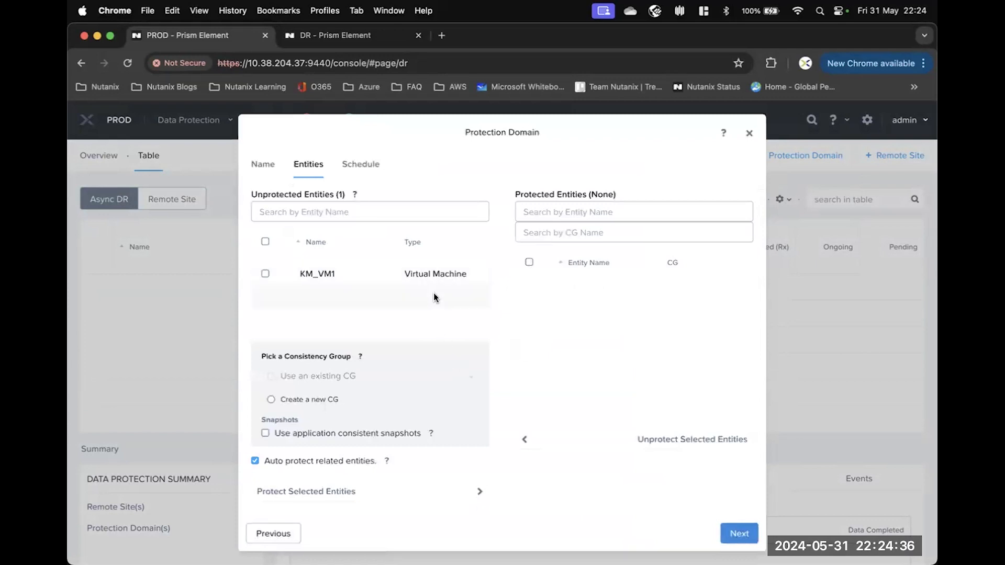
Protect KM_VM1 in KM_PD1 and advance to the Schedule step.
{"action": "left_click", "coordinate": [267, 273]}
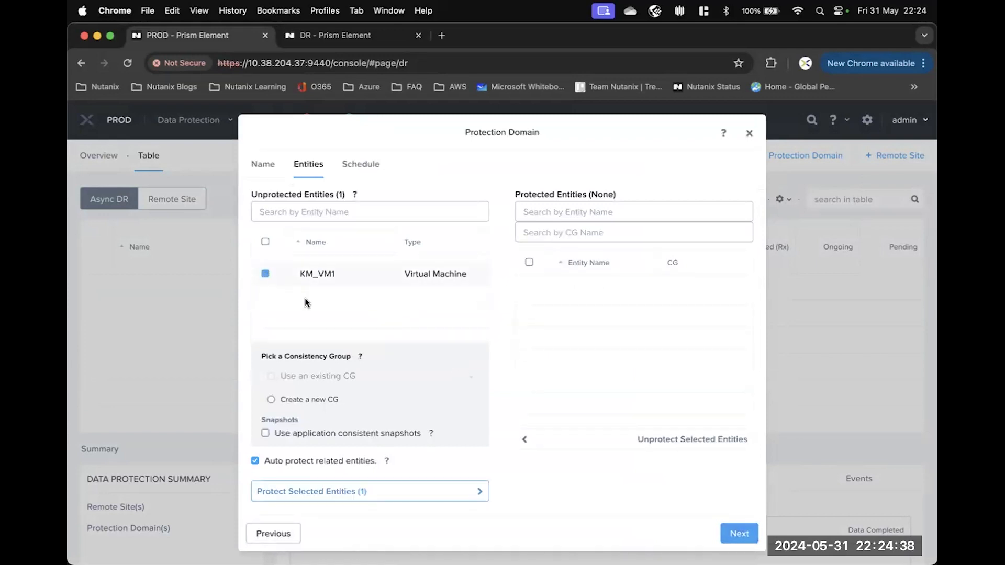
{"action": "left_click", "coordinate": [326, 496]}
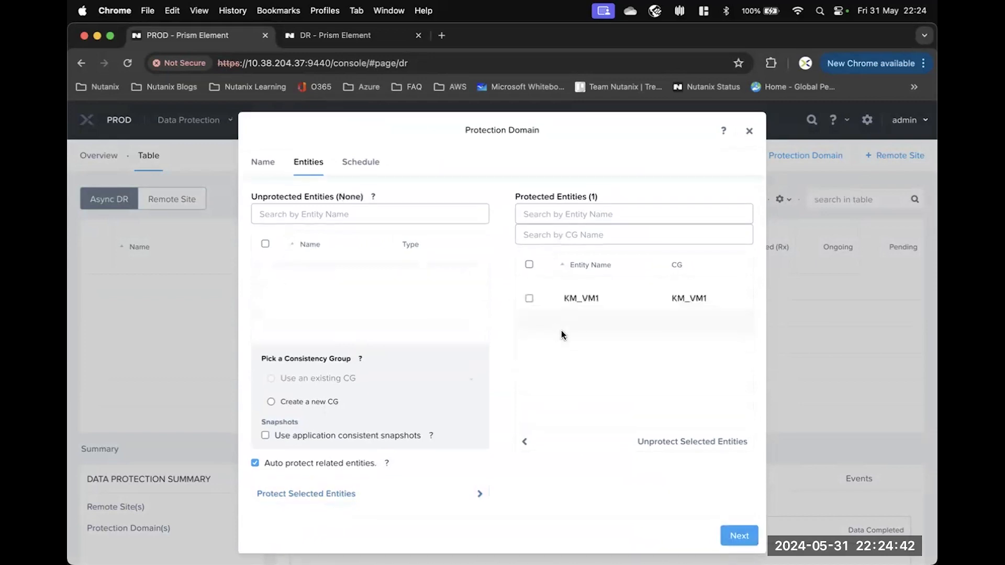
{"action": "left_click", "coordinate": [738, 545]}
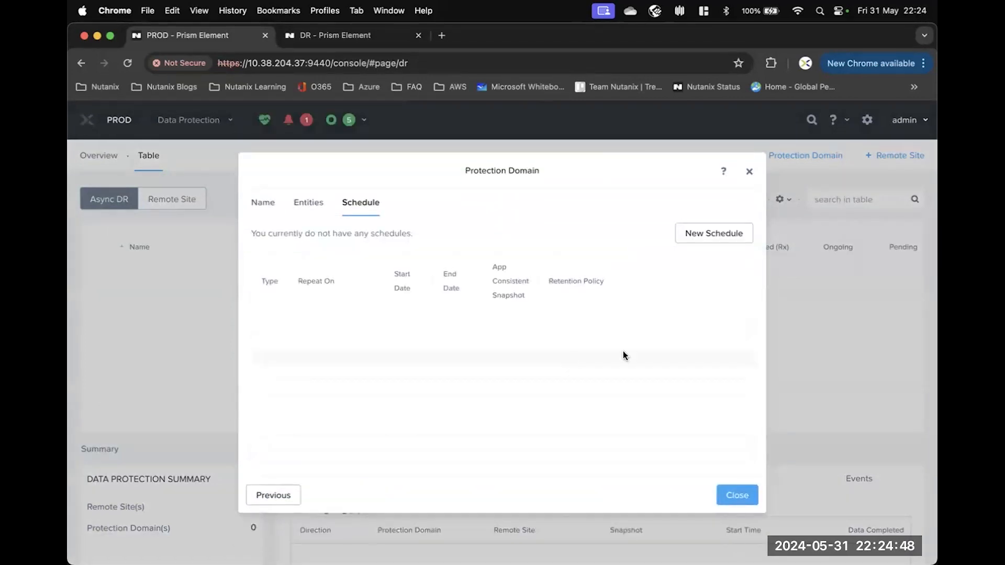
Create a KM_PD1 schedule repeating every 6 hours, retaining 1 snapshot on DR, then close the dialog.
{"action": "left_click", "coordinate": [718, 234]}
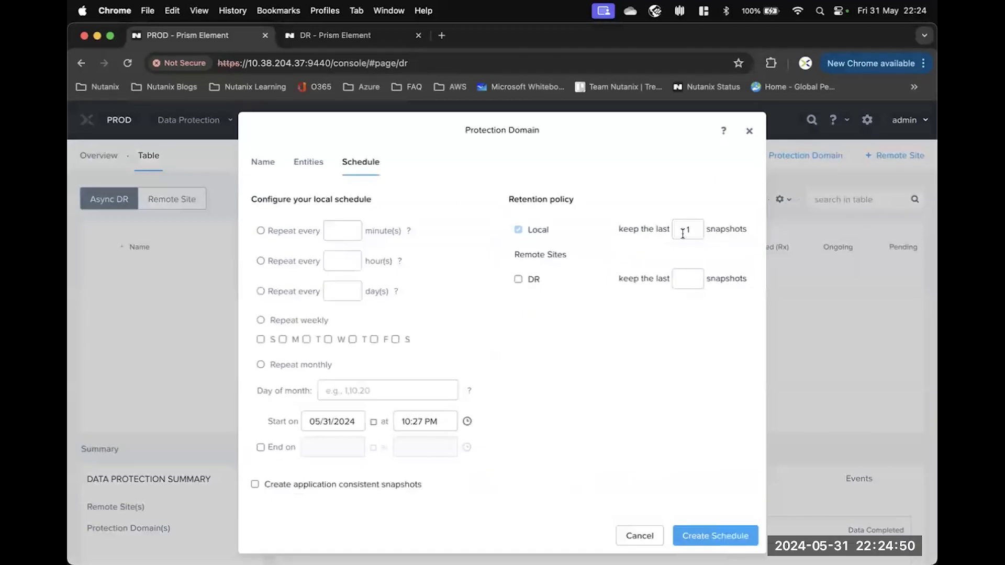
{"action": "left_click", "coordinate": [260, 261]}
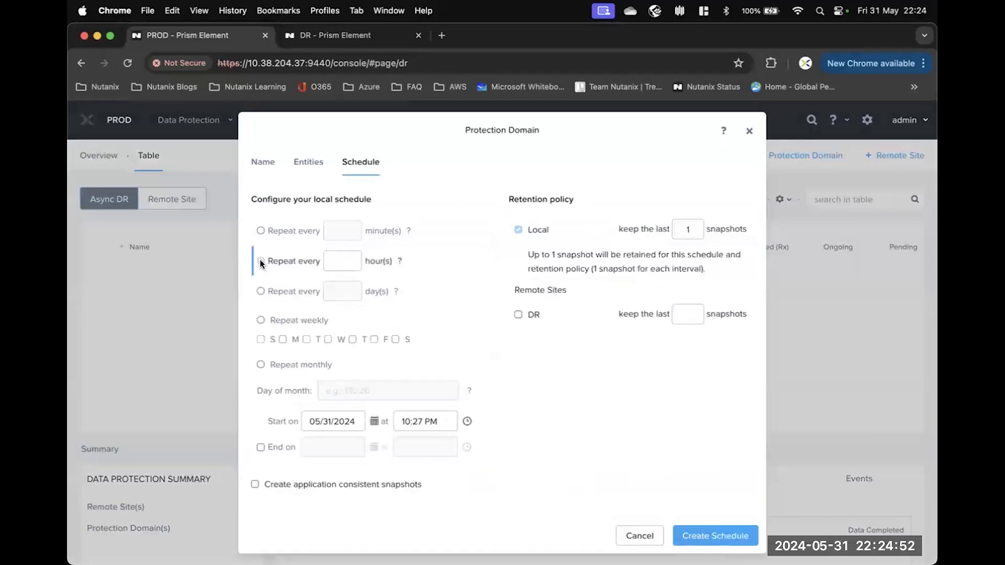
{"action": "left_click", "coordinate": [341, 261]}
{"action": "type", "text": "6"}
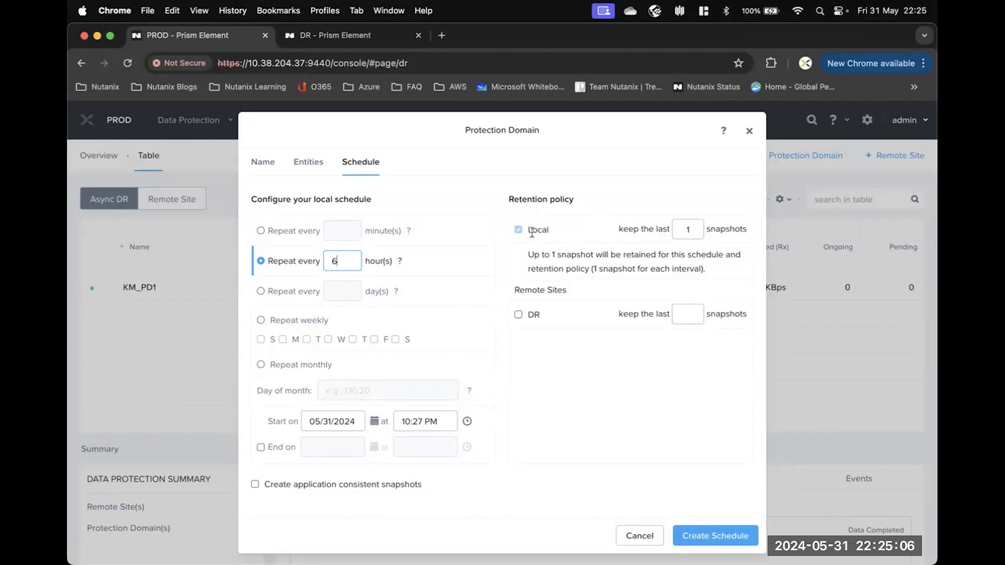
{"action": "left_click", "coordinate": [529, 316]}
{"action": "left_click", "coordinate": [688, 314]}
{"action": "type", "text": "1"}
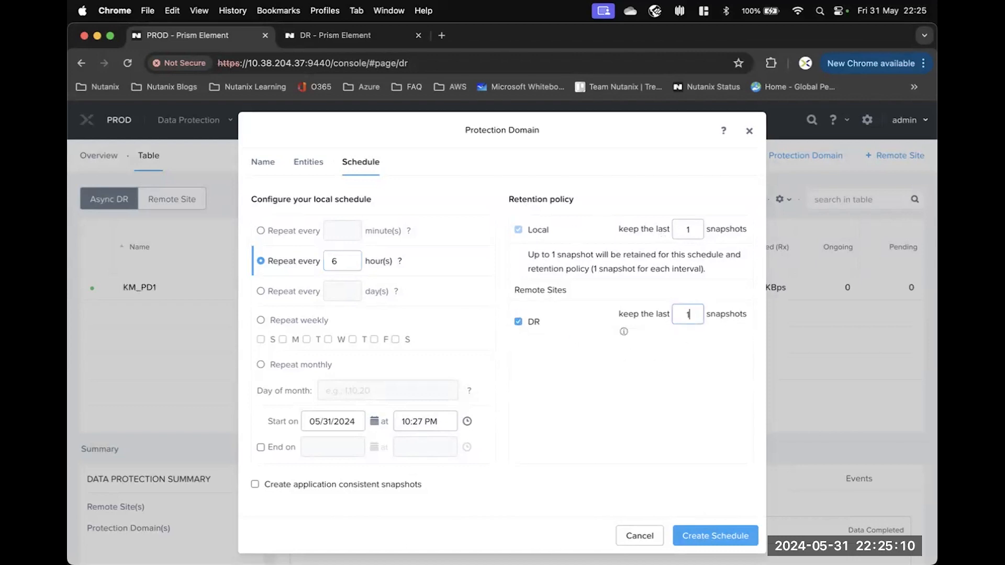
{"action": "left_click", "coordinate": [722, 541]}
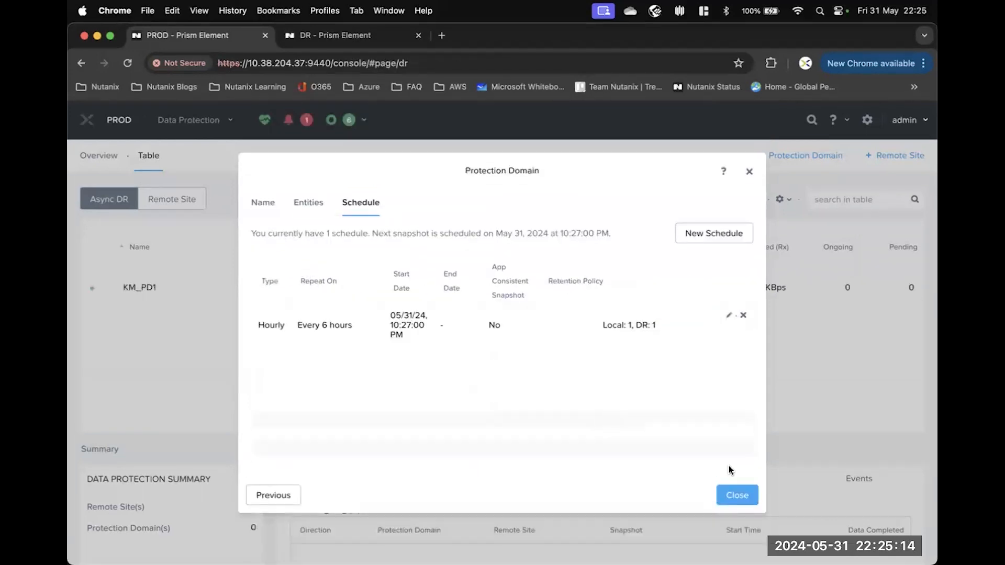
{"action": "left_click", "coordinate": [737, 495]}
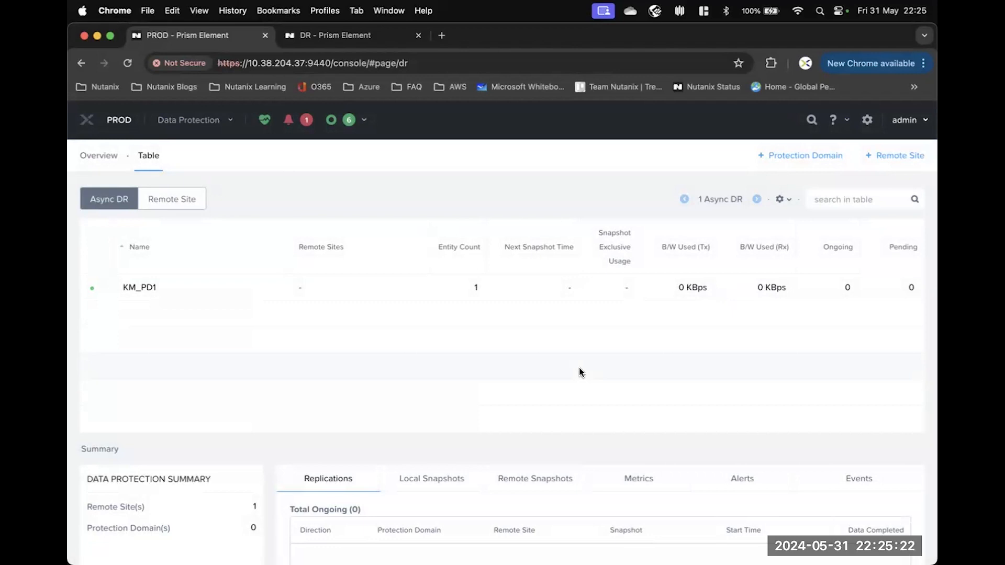
Open KM_PD1's details and browse its Entities, Schedules, Local Snapshots and Remote Snapshots tabs.
{"action": "left_click", "coordinate": [174, 287]}
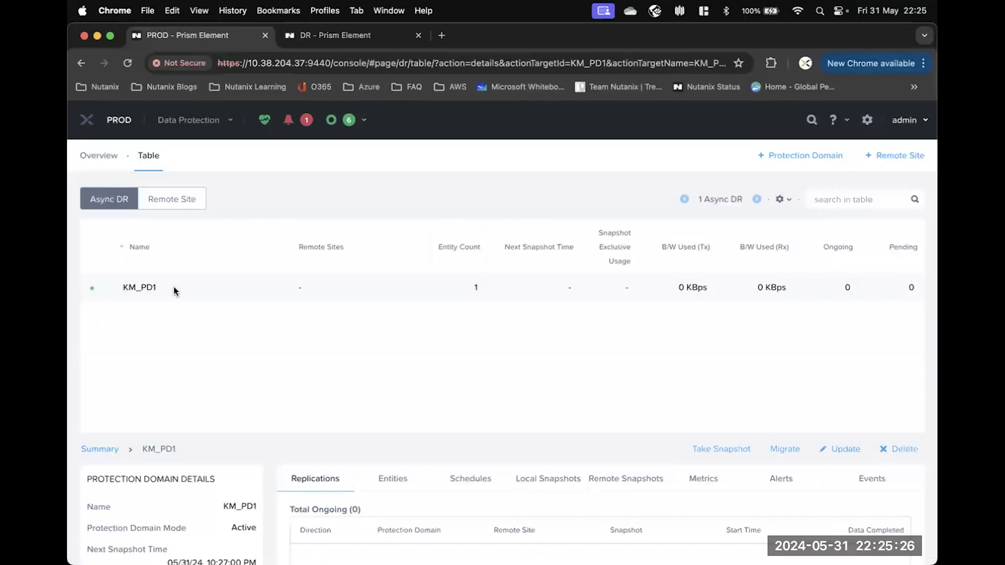
{"action": "scroll", "coordinate": [385, 345], "scroll_direction": "down", "scroll_amount": 5}
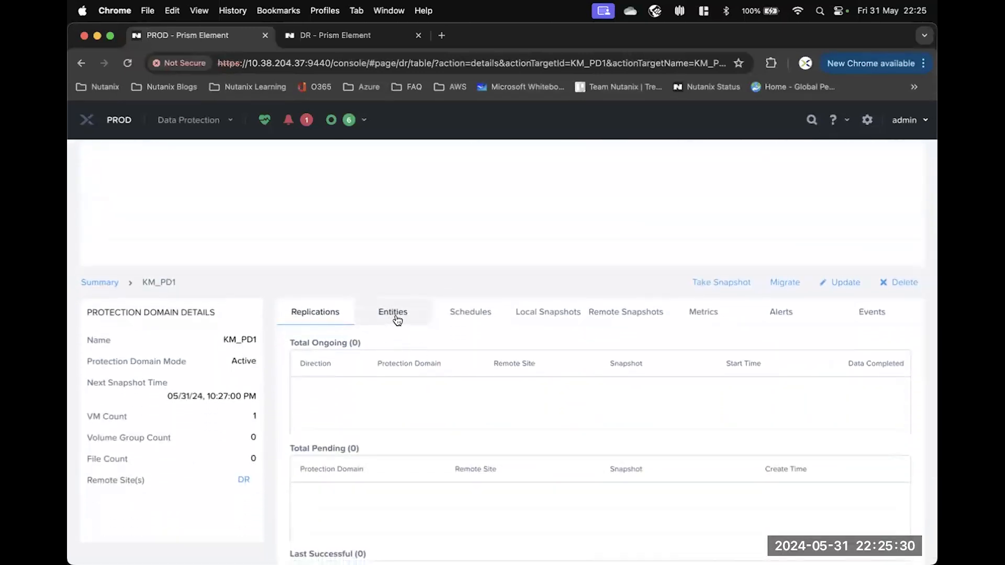
{"action": "left_click", "coordinate": [397, 319]}
{"action": "left_click", "coordinate": [476, 324]}
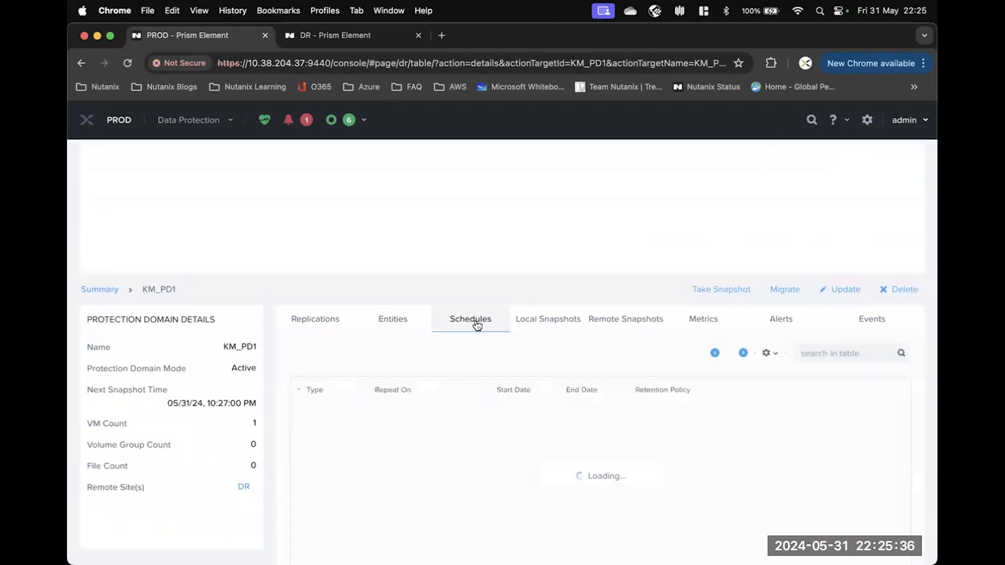
{"action": "left_click", "coordinate": [542, 321]}
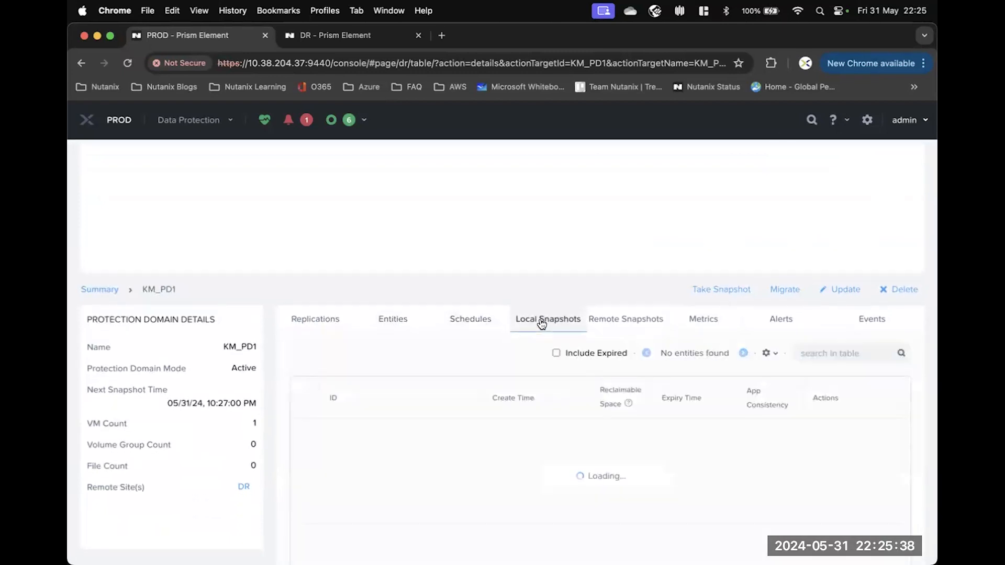
{"action": "left_click", "coordinate": [643, 322]}
{"action": "left_click", "coordinate": [546, 326]}
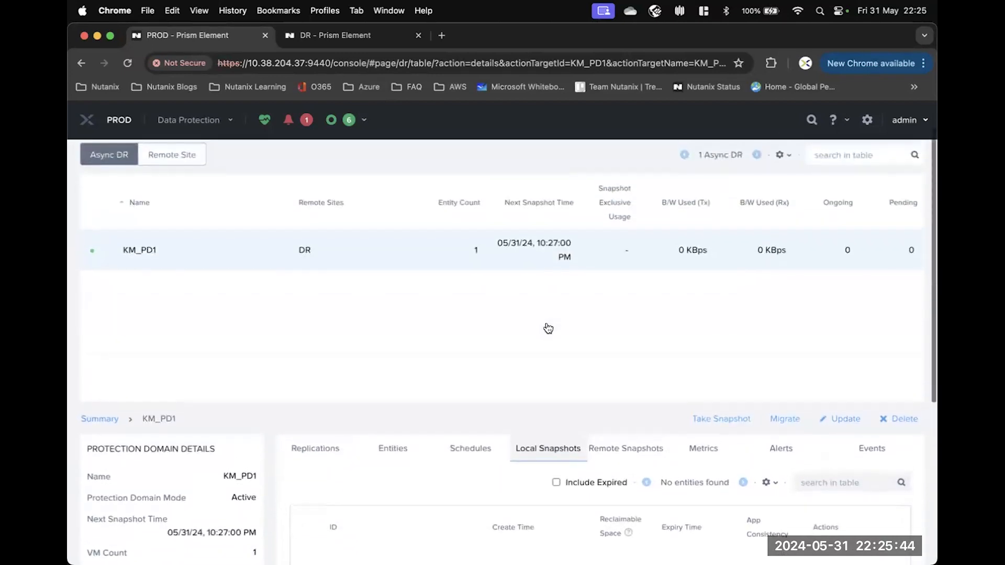
{"action": "scroll", "coordinate": [546, 323], "scroll_direction": "down", "scroll_amount": 1}
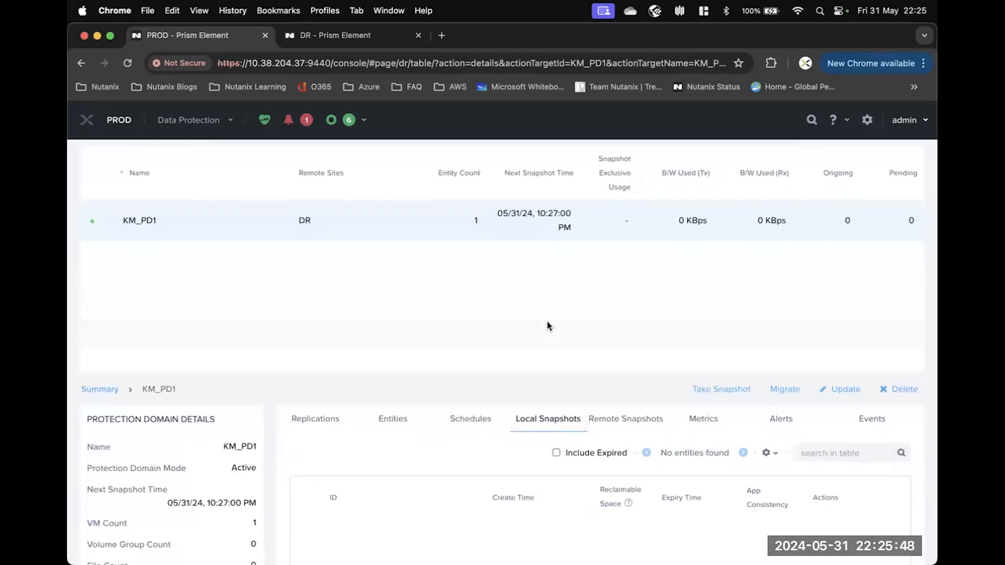
Take a one-time KM_PD1 snapshot replicated to the DR remote site.
{"action": "left_click", "coordinate": [714, 390]}
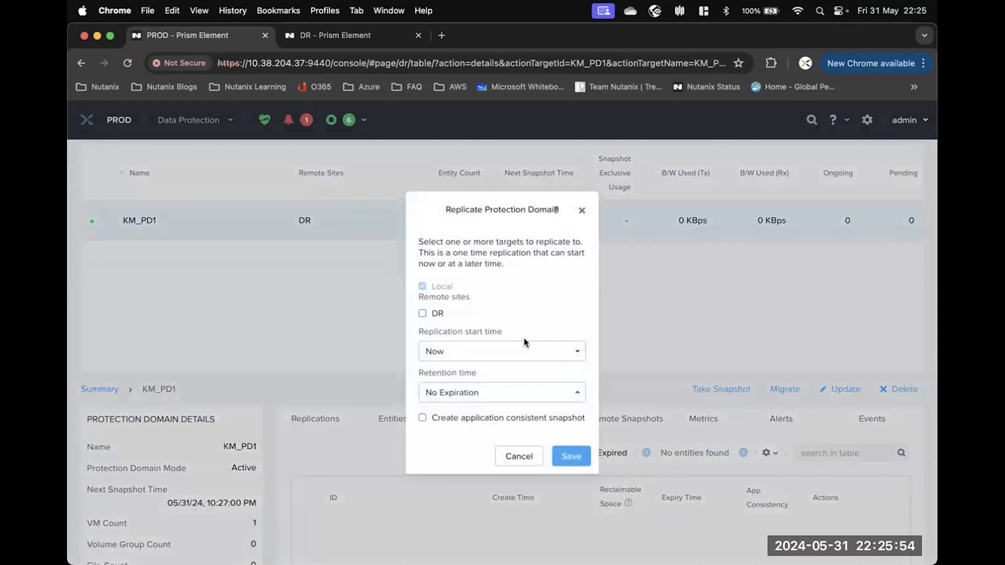
{"action": "left_click", "coordinate": [423, 314]}
{"action": "left_click", "coordinate": [573, 460]}
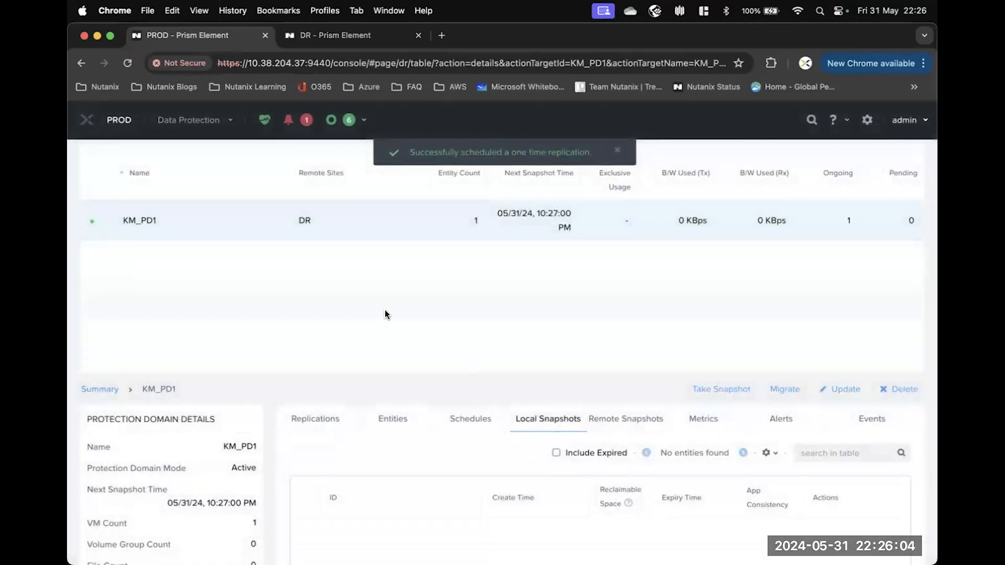
Check Recent Tasks, then confirm the new snapshot appears under KM_PD1's Remote Snapshots.
{"action": "left_click", "coordinate": [364, 121]}
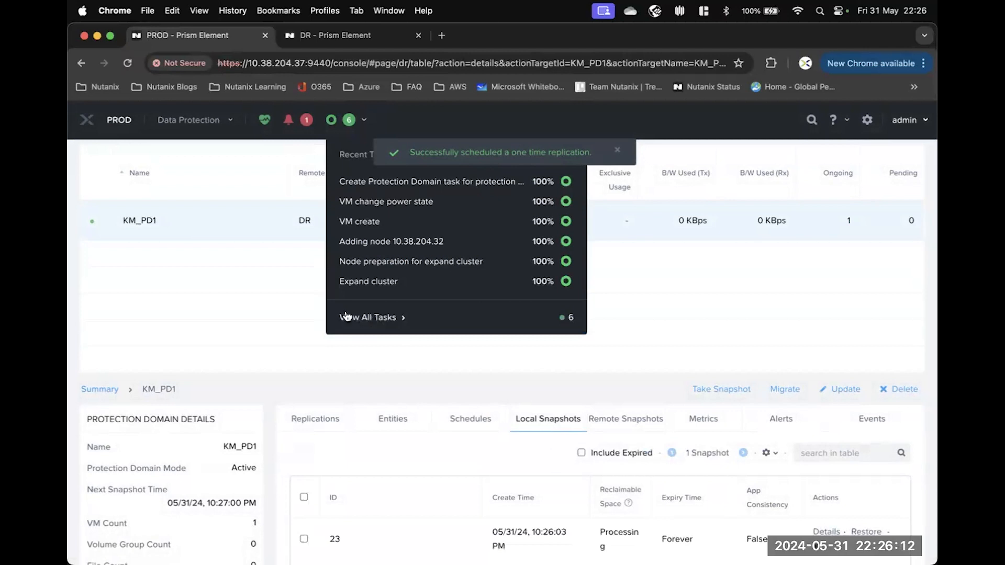
{"action": "scroll", "coordinate": [284, 290], "scroll_direction": "down", "scroll_amount": 3}
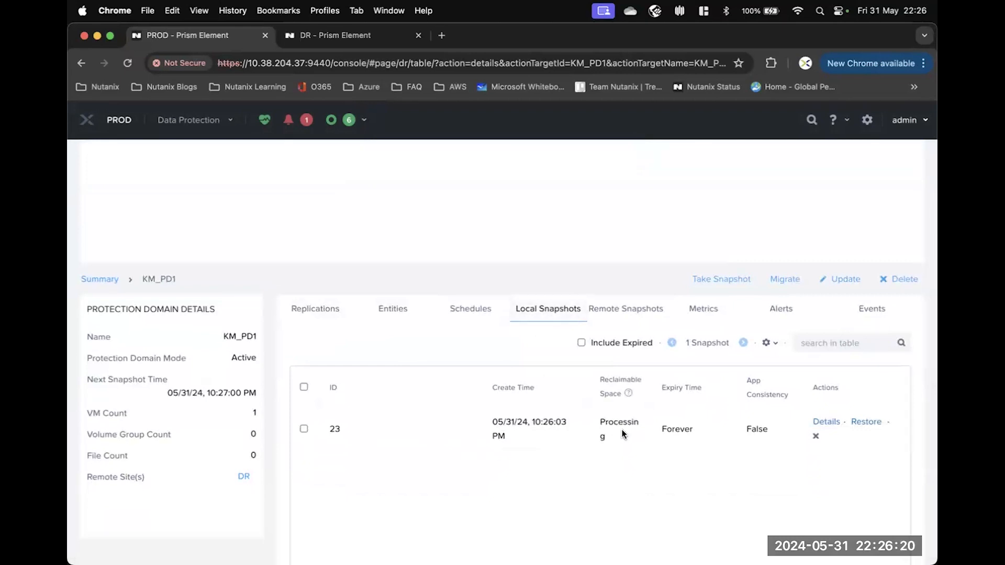
{"action": "left_click", "coordinate": [623, 312]}
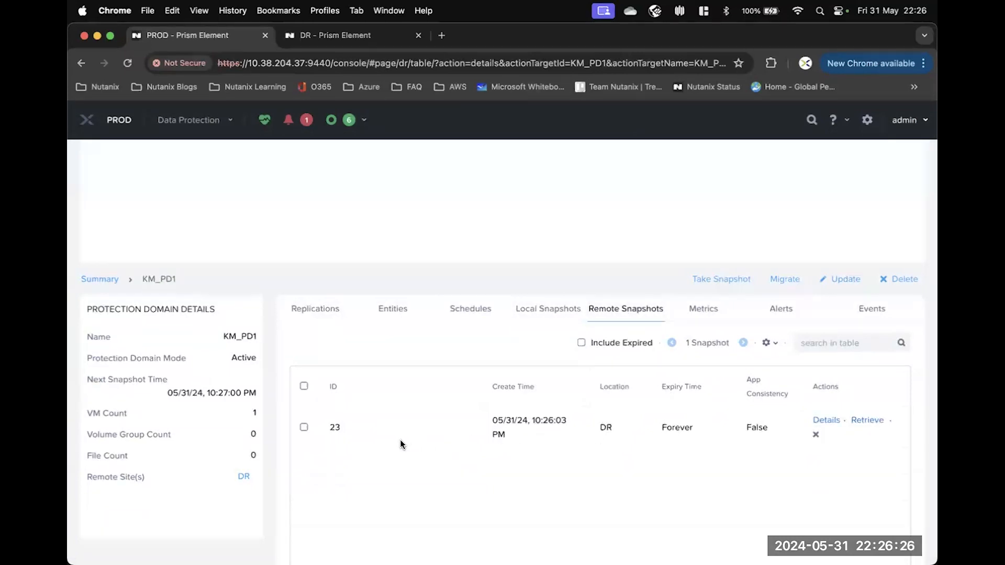
{"action": "scroll", "coordinate": [400, 440], "scroll_direction": "up", "scroll_amount": 2}
{"action": "scroll", "coordinate": [401, 444], "scroll_direction": "up", "scroll_amount": 5}
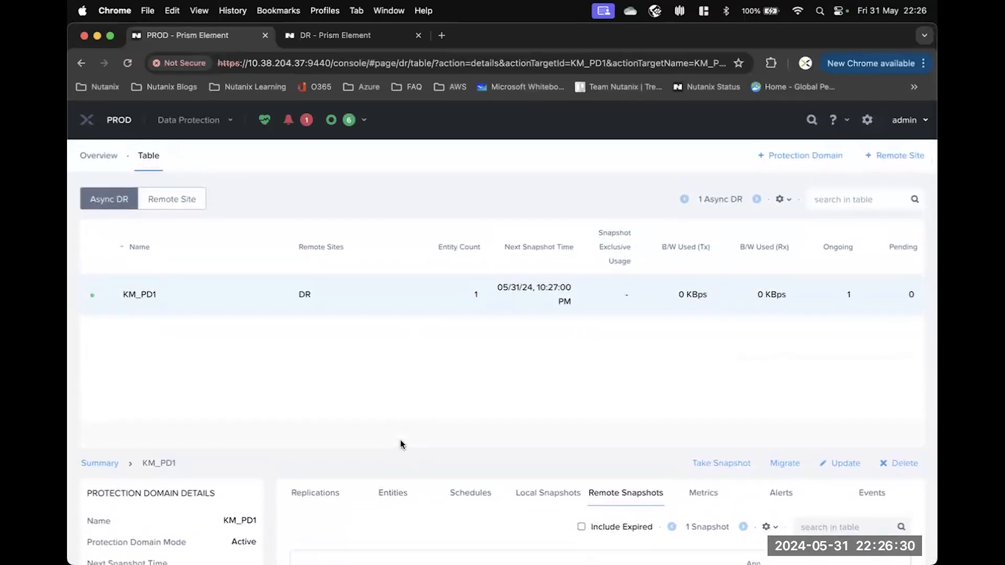
{"action": "scroll", "coordinate": [401, 444], "scroll_direction": "down", "scroll_amount": 3}
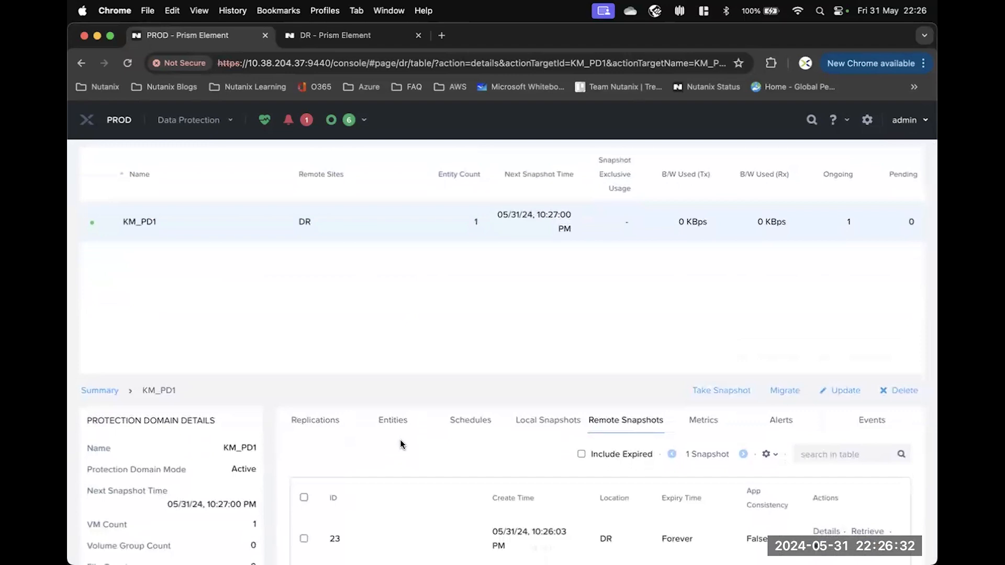
{"action": "scroll", "coordinate": [401, 444], "scroll_direction": "up", "scroll_amount": 3}
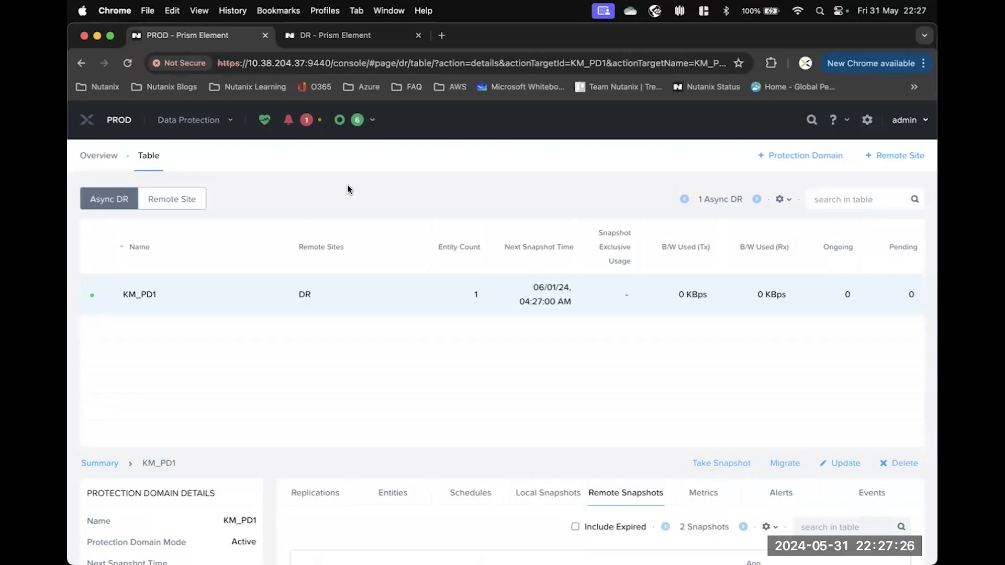
On the DR cluster, list protection domains as a table and open KM_PD1's details.
{"action": "left_click", "coordinate": [323, 38]}
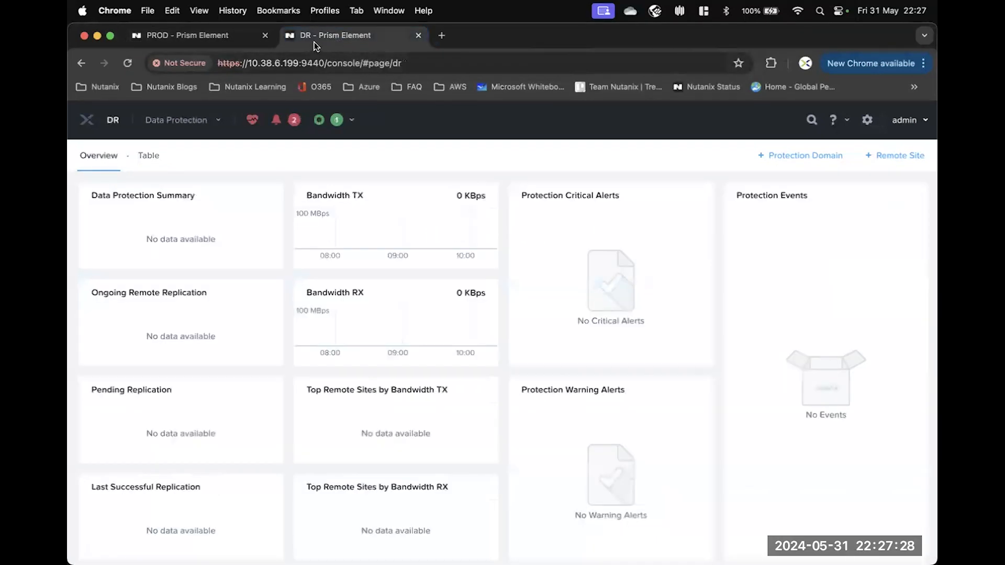
{"action": "left_click", "coordinate": [151, 159]}
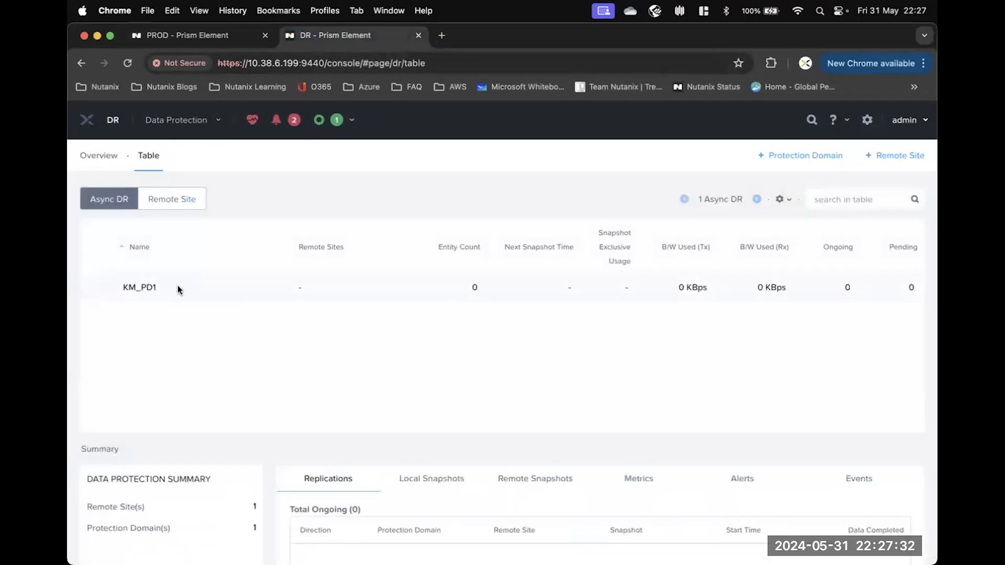
{"action": "left_click", "coordinate": [178, 288]}
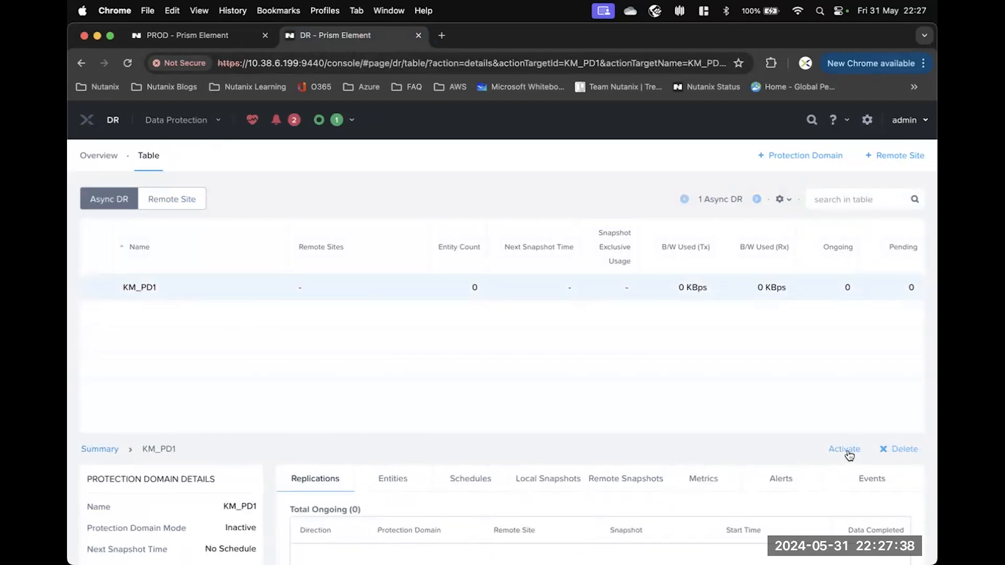
Activate KM_PD1 on the DR cluster and confirm with Yes.
{"action": "scroll", "coordinate": [722, 404], "scroll_direction": "down", "scroll_amount": 1}
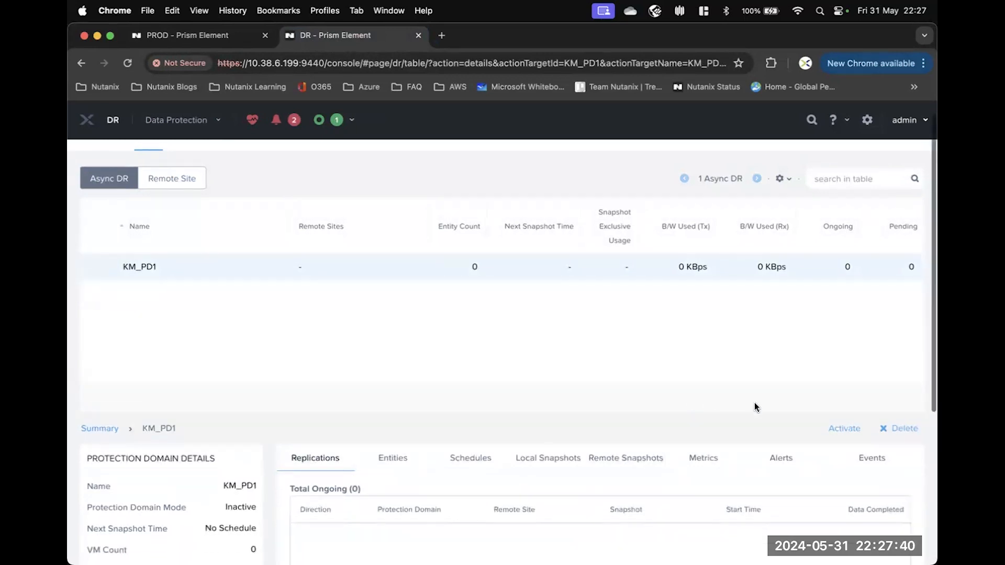
{"action": "left_click", "coordinate": [845, 430]}
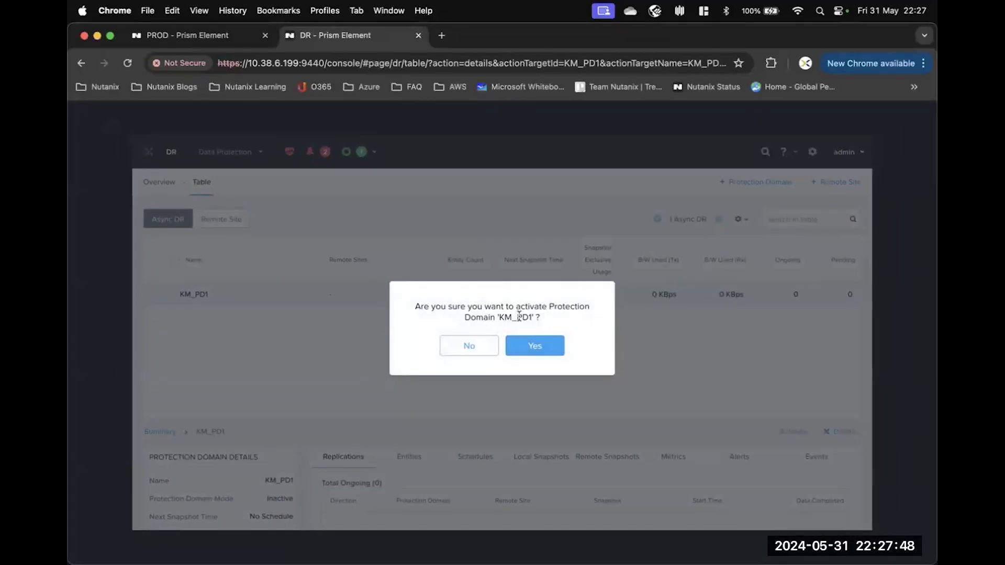
{"action": "left_click", "coordinate": [542, 346]}
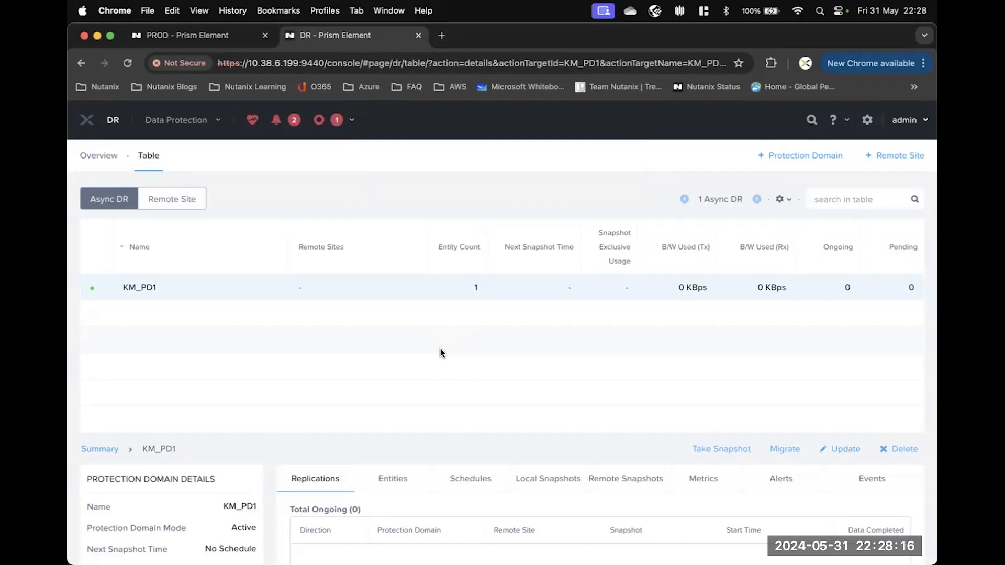
Go to the DR VM table and power on KM_VM1.
{"action": "left_click", "coordinate": [205, 128]}
{"action": "left_click", "coordinate": [149, 195]}
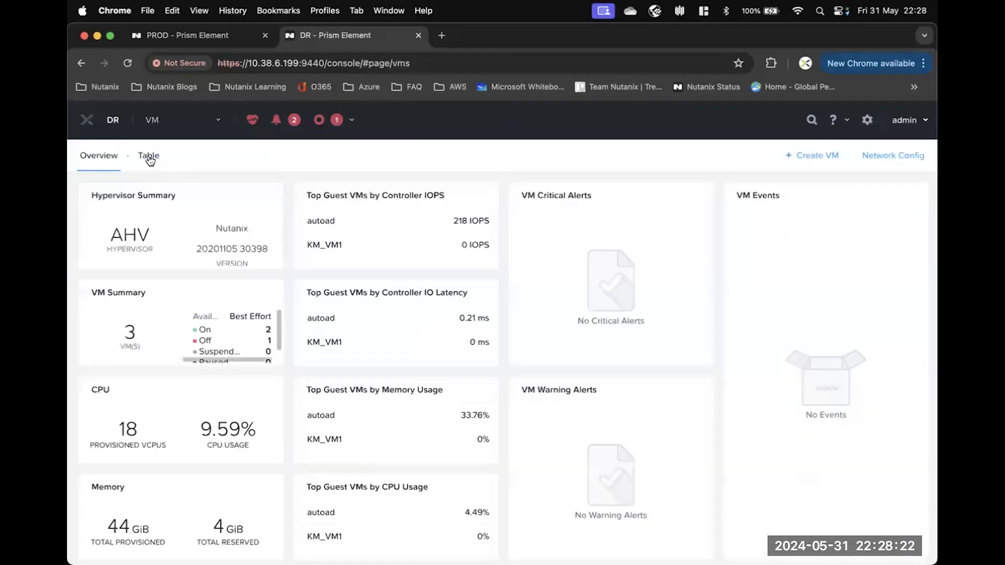
{"action": "left_click", "coordinate": [149, 157]}
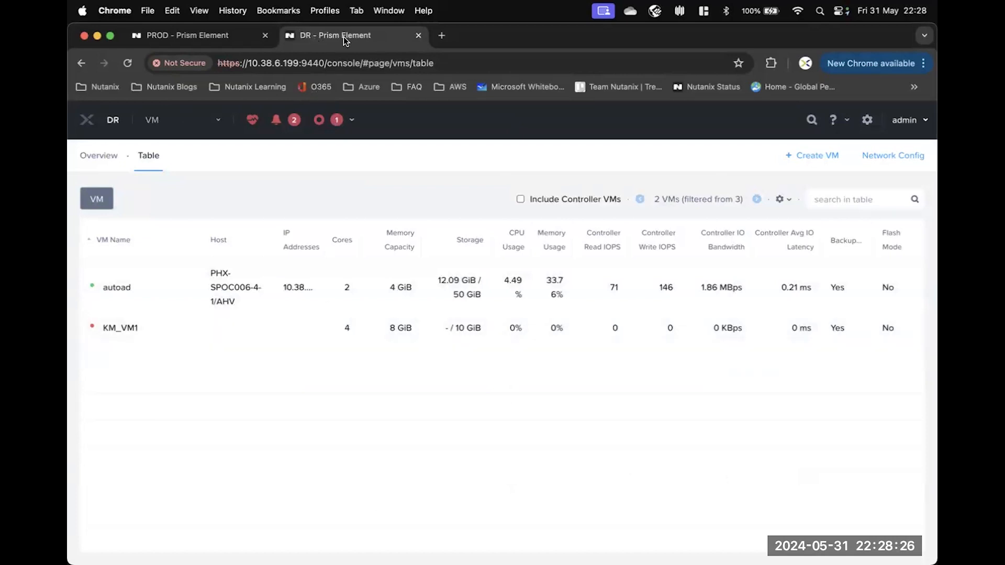
{"action": "left_click", "coordinate": [149, 325]}
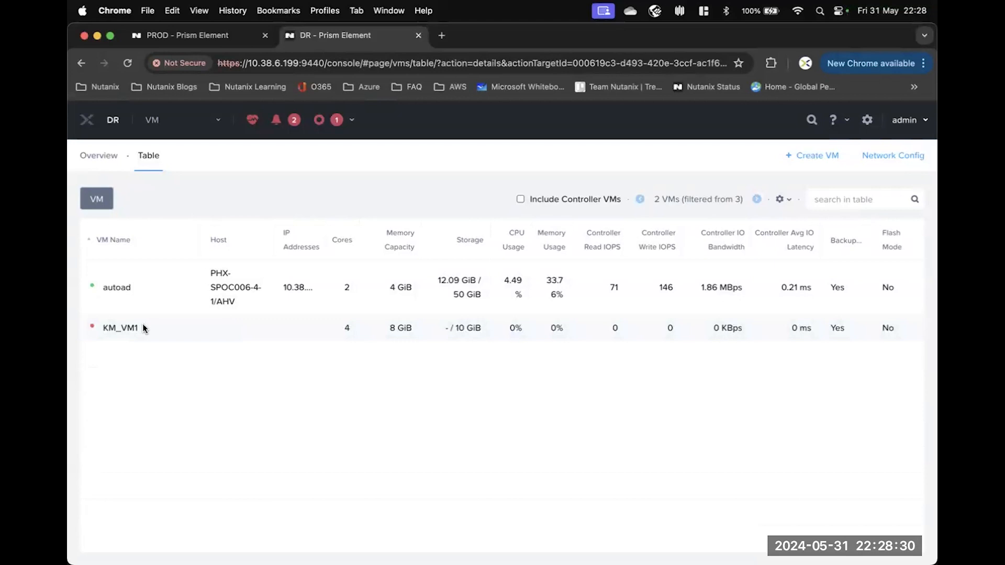
{"action": "right_click", "coordinate": [142, 324]}
{"action": "left_click", "coordinate": [177, 414]}
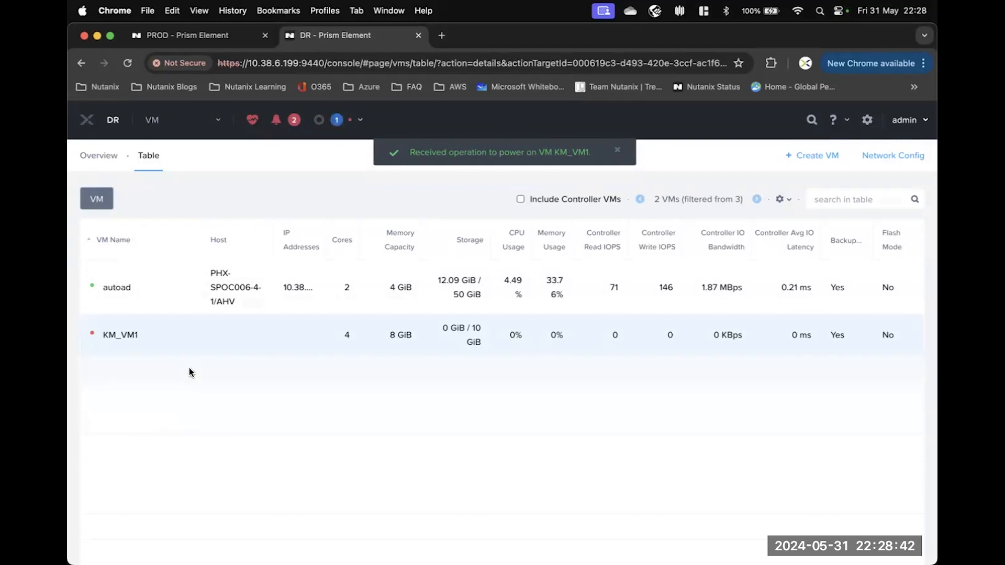
Once KM_VM1 is running, launch its console.
{"action": "scroll", "coordinate": [190, 368], "scroll_direction": "down", "scroll_amount": 1}
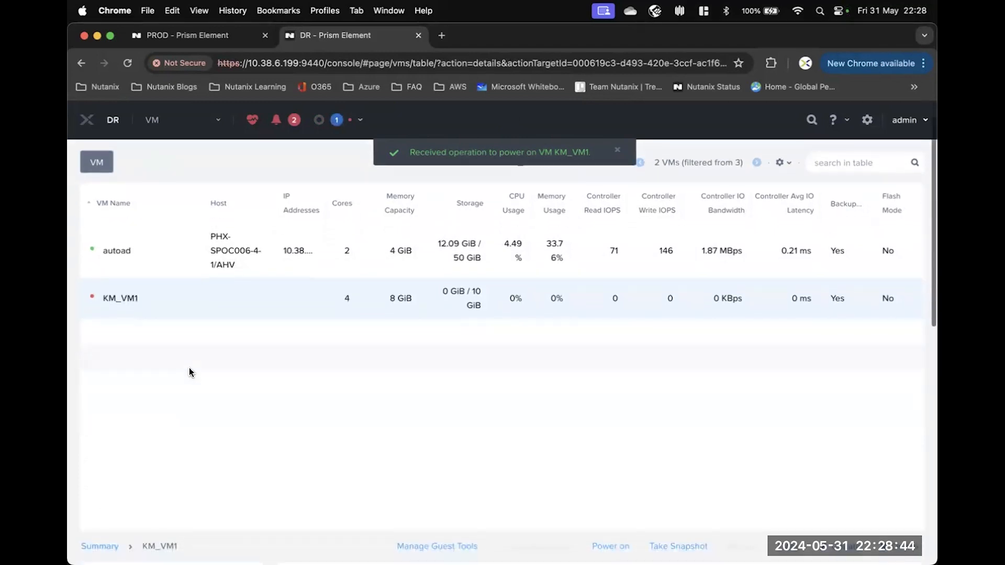
{"action": "scroll", "coordinate": [190, 372], "scroll_direction": "down", "scroll_amount": 1}
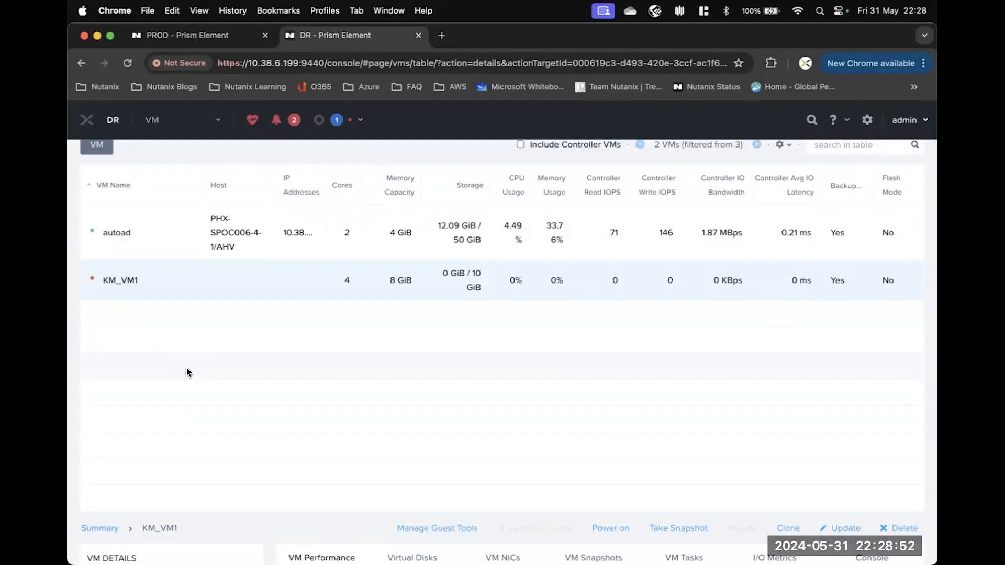
{"action": "right_click", "coordinate": [168, 291]}
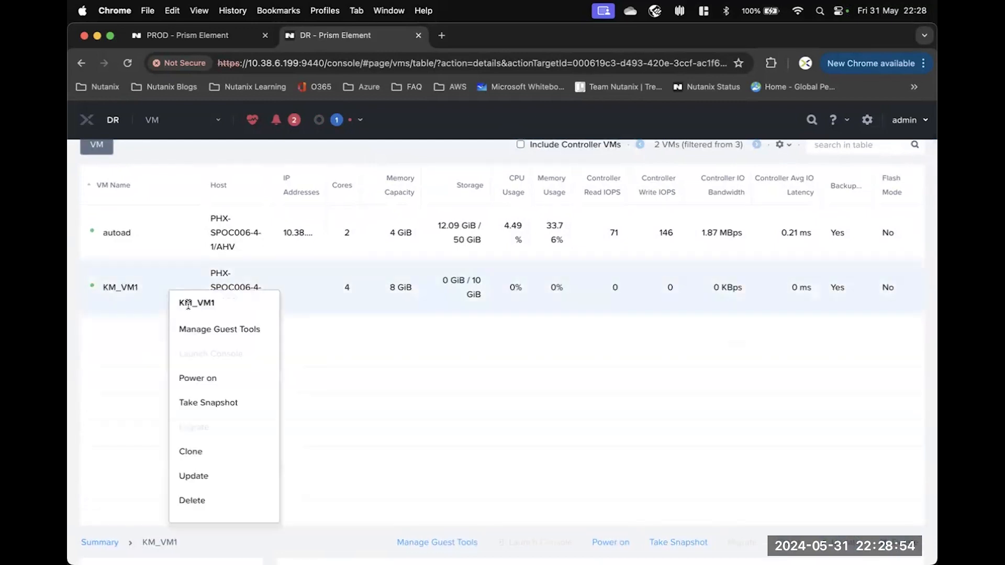
{"action": "left_click", "coordinate": [155, 287]}
{"action": "right_click", "coordinate": [152, 287]}
{"action": "left_click", "coordinate": [183, 353]}
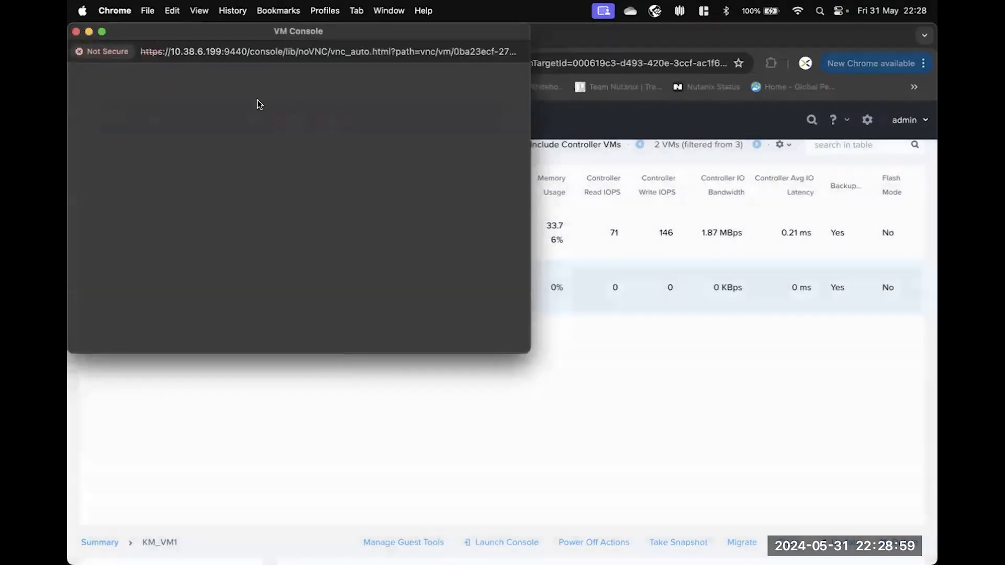
Center the KM_VM1 console, check the CentOS Linux 7 login prompt, then close it.
{"action": "left_click_drag", "start_coordinate": [152, 31], "coordinate": [404, 169]}
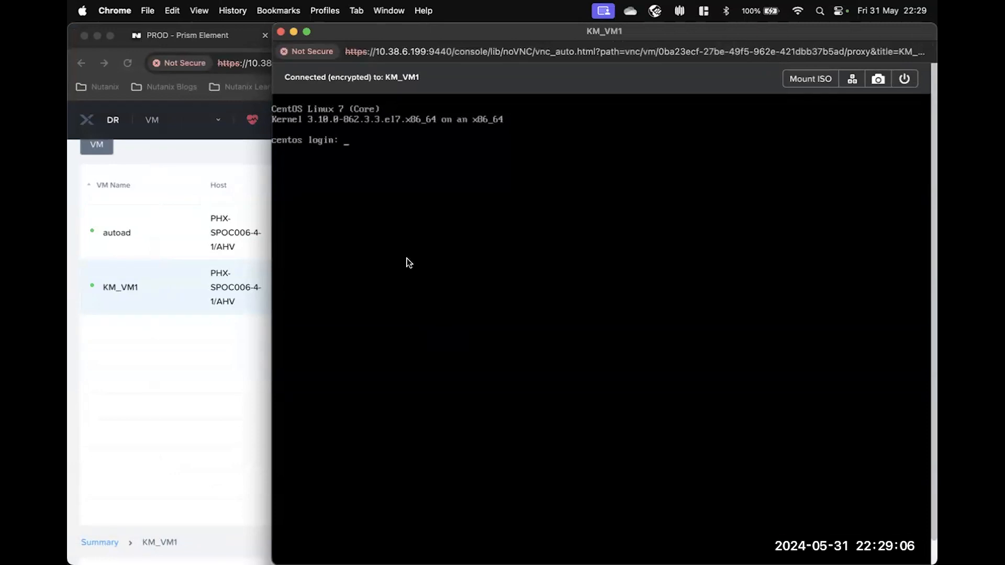
{"action": "left_click", "coordinate": [281, 32]}
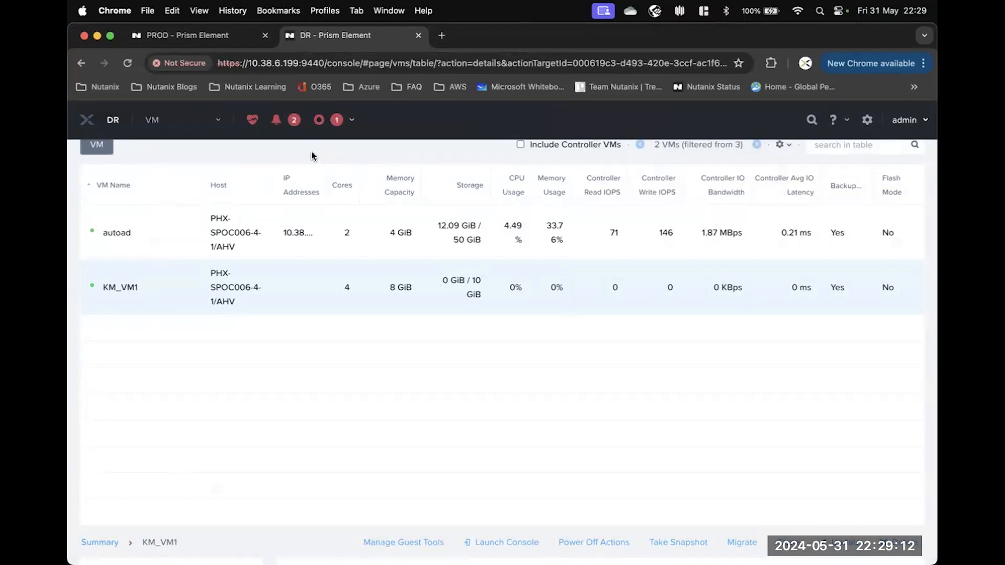
Switch to PROD, open the VM table and select KM_VM1.
{"action": "left_click", "coordinate": [187, 38]}
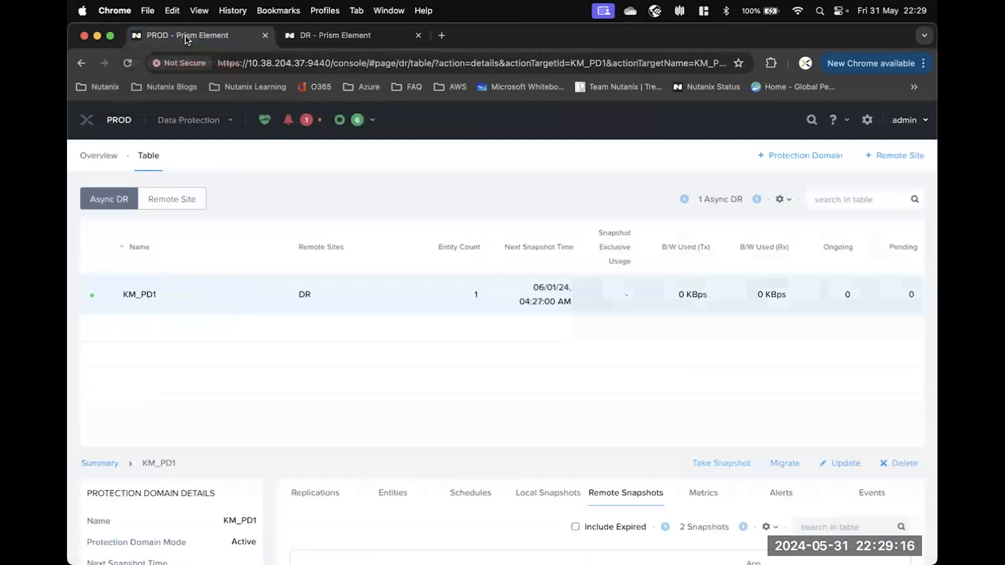
{"action": "left_click", "coordinate": [212, 124]}
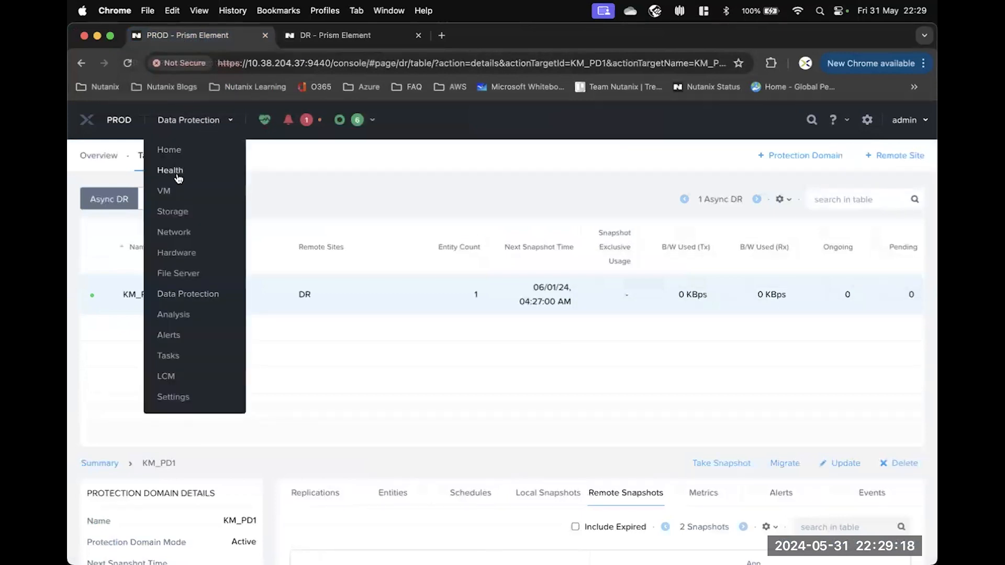
{"action": "left_click", "coordinate": [169, 191]}
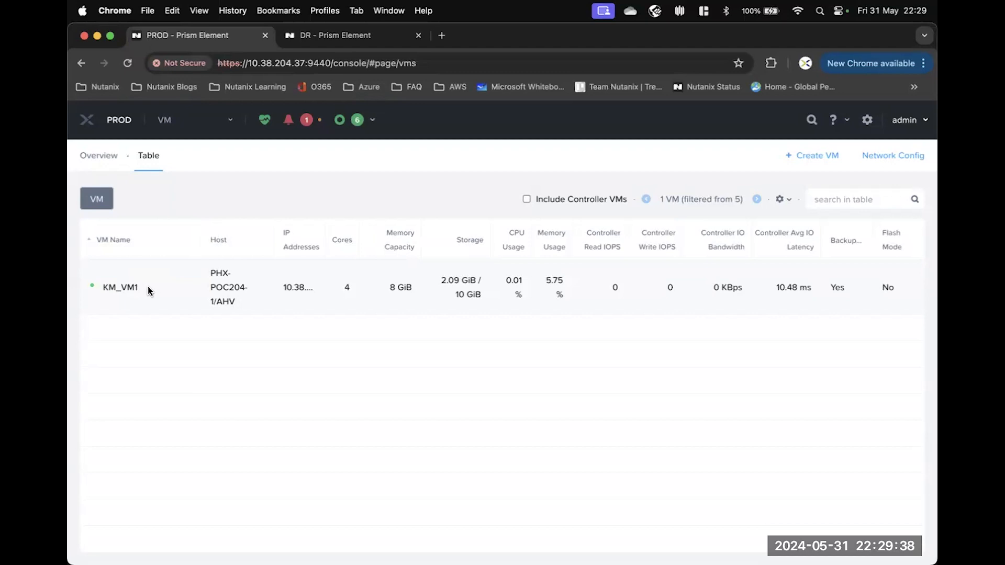
{"action": "left_click", "coordinate": [148, 287]}
Open and close PROD's Cluster Details, then return to the Home dashboard.
{"action": "left_click", "coordinate": [94, 123]}
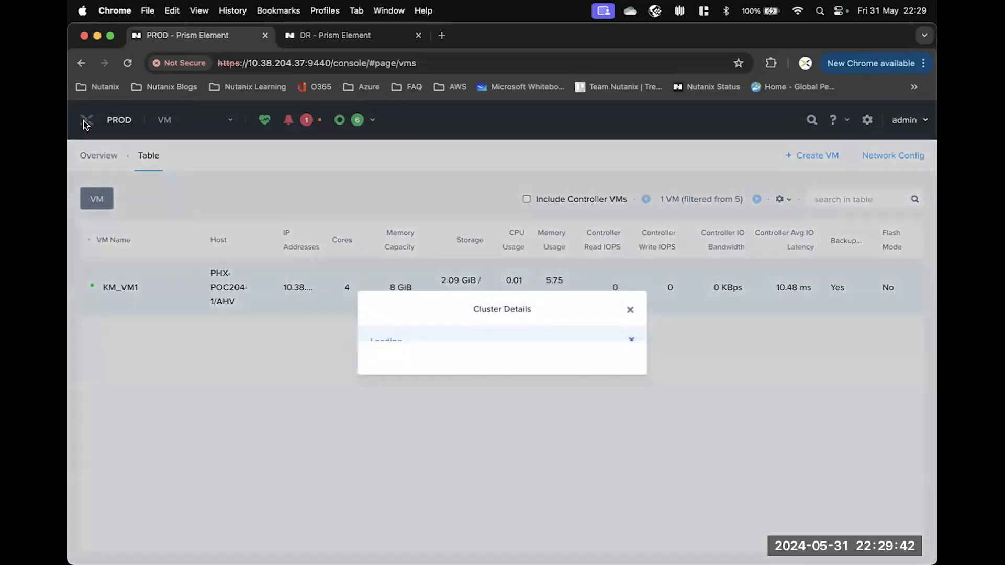
{"action": "left_click", "coordinate": [630, 155]}
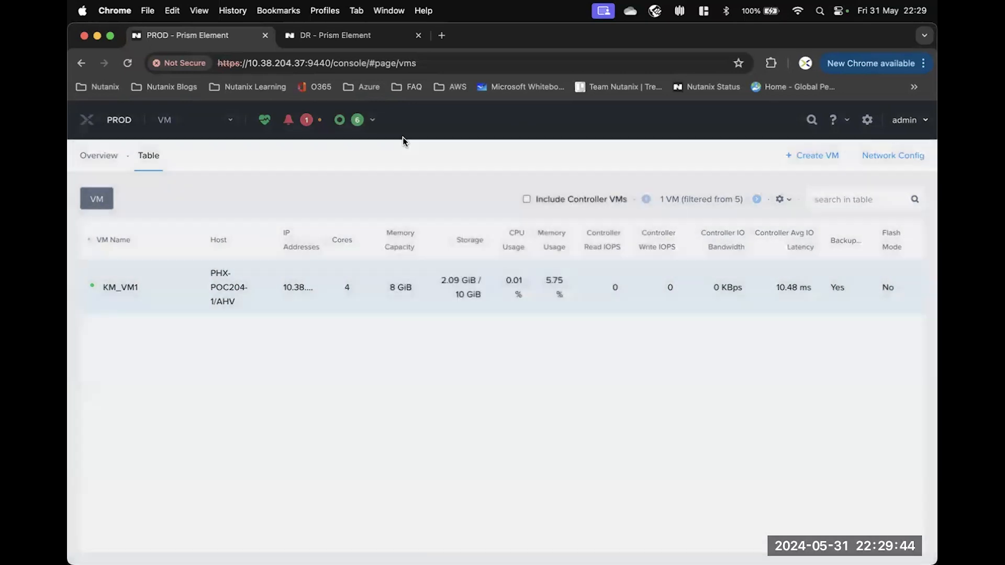
{"action": "left_click", "coordinate": [87, 123]}
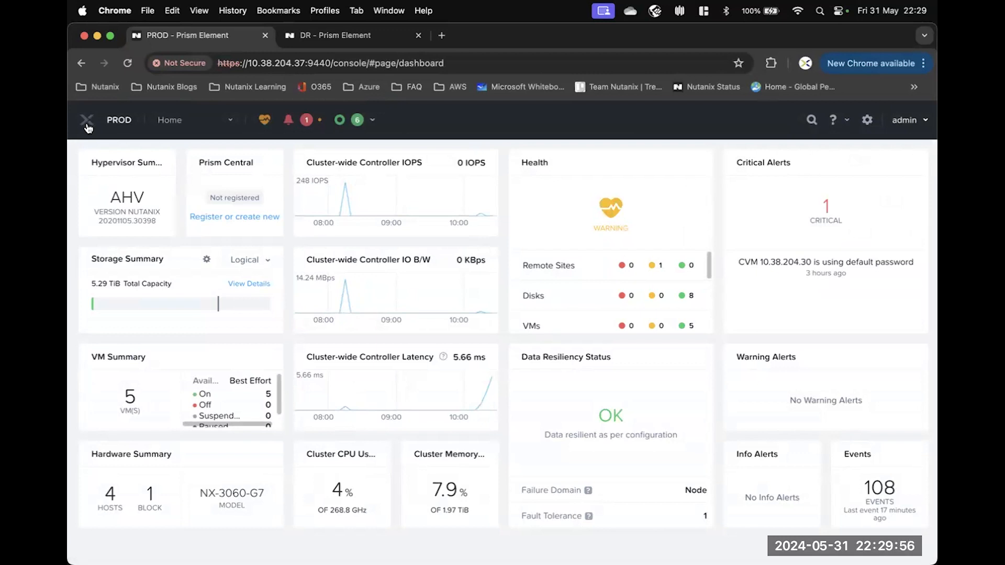
Choose Analysis from the PROD section dropdown.
{"action": "left_click", "coordinate": [230, 123]}
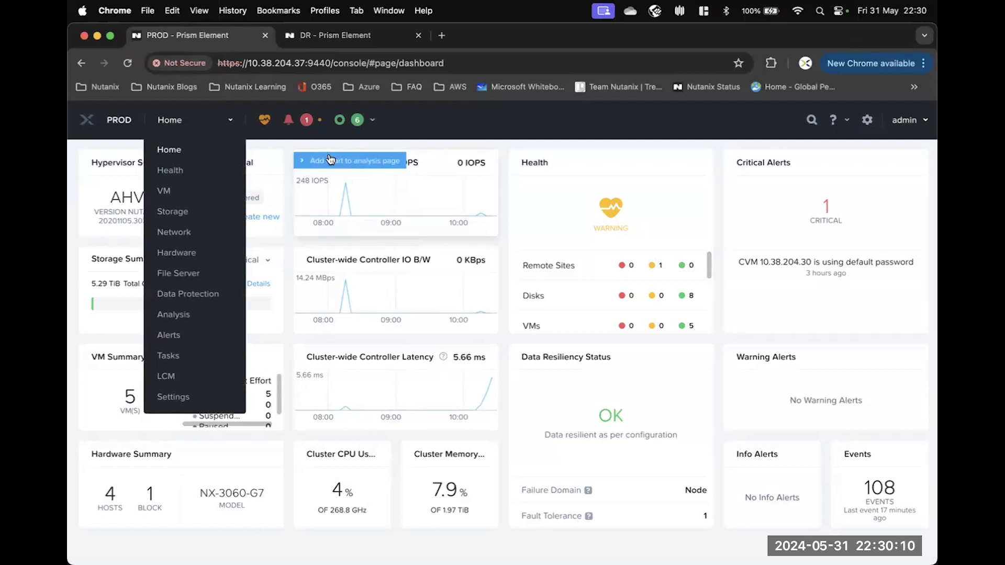
{"action": "left_click", "coordinate": [170, 317]}
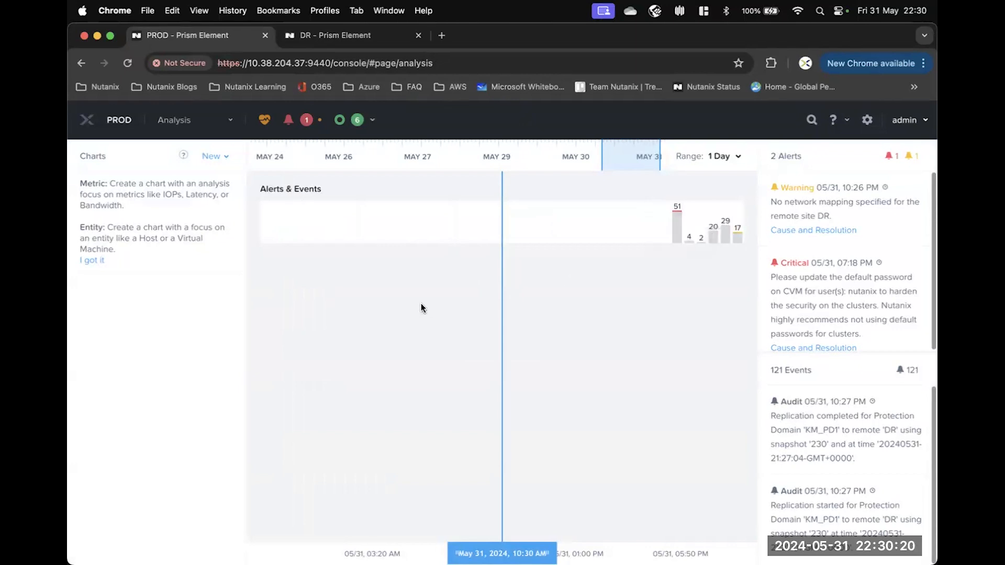
From Home, add the Cluster-wide Controller IOPS chart to the Analysis page.
{"action": "left_click", "coordinate": [87, 123]}
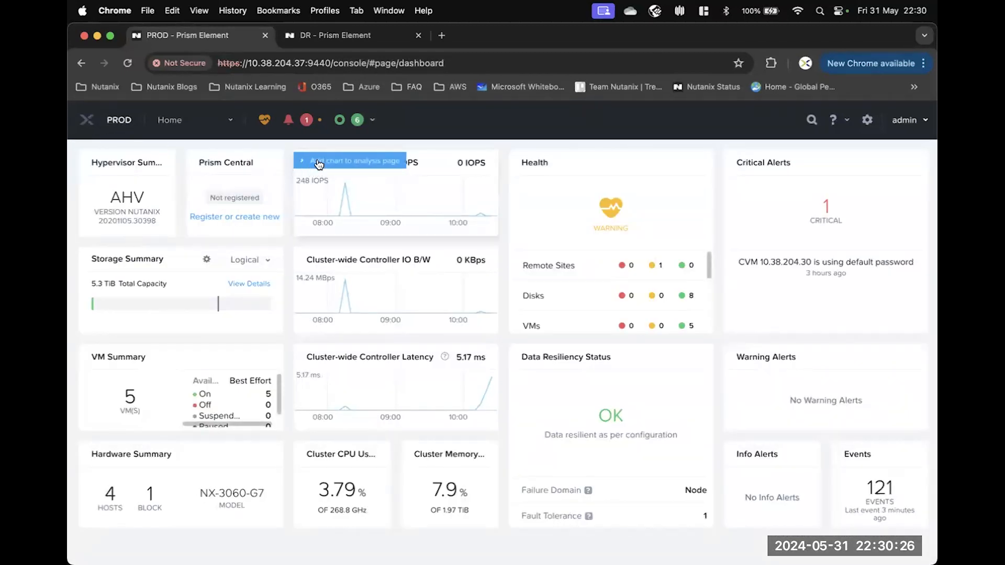
{"action": "left_click", "coordinate": [364, 162]}
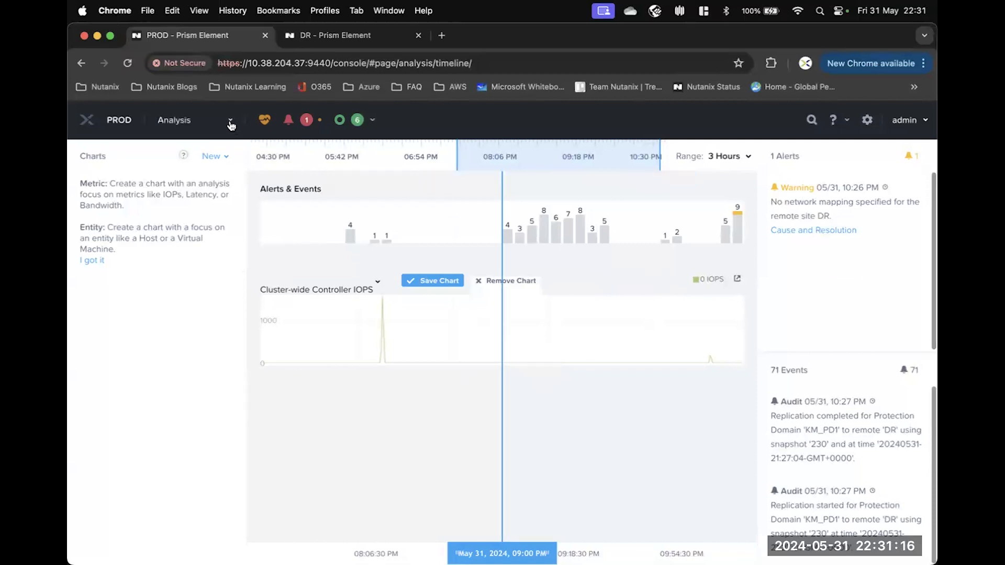
{"action": "left_click", "coordinate": [231, 124]}
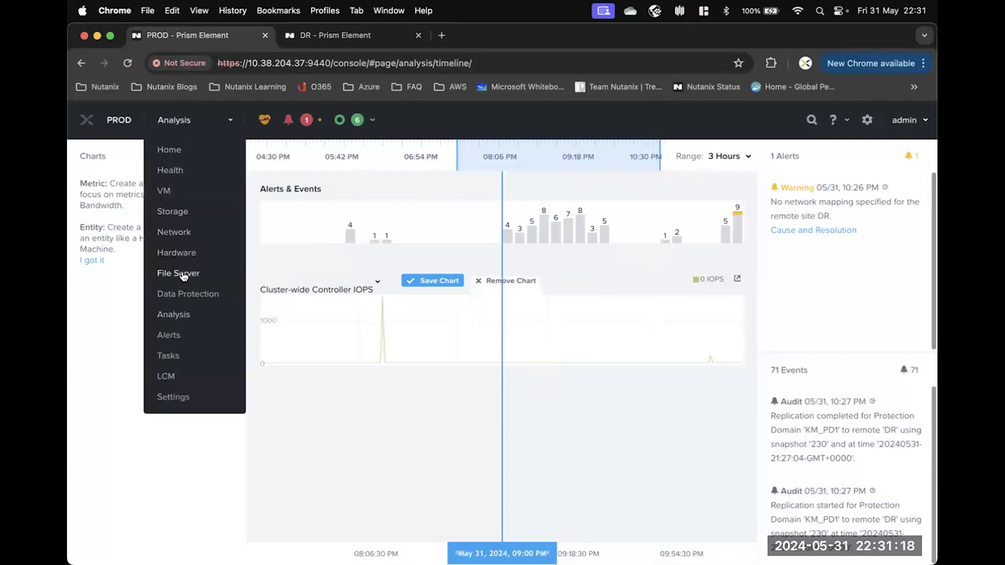
View PROD's empty File Server page, then switch to Life Cycle Manager.
{"action": "left_click", "coordinate": [182, 275]}
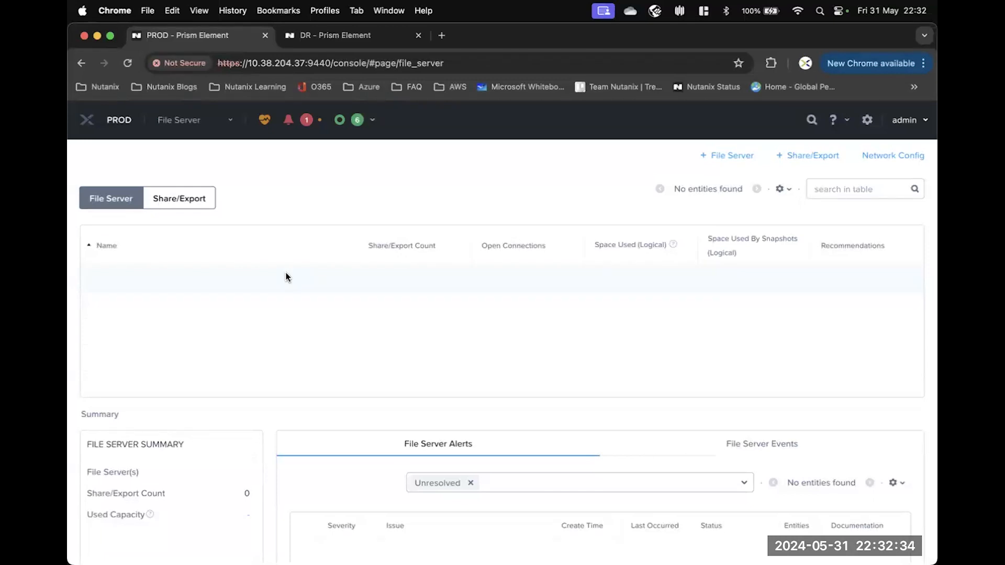
{"action": "left_click", "coordinate": [230, 120]}
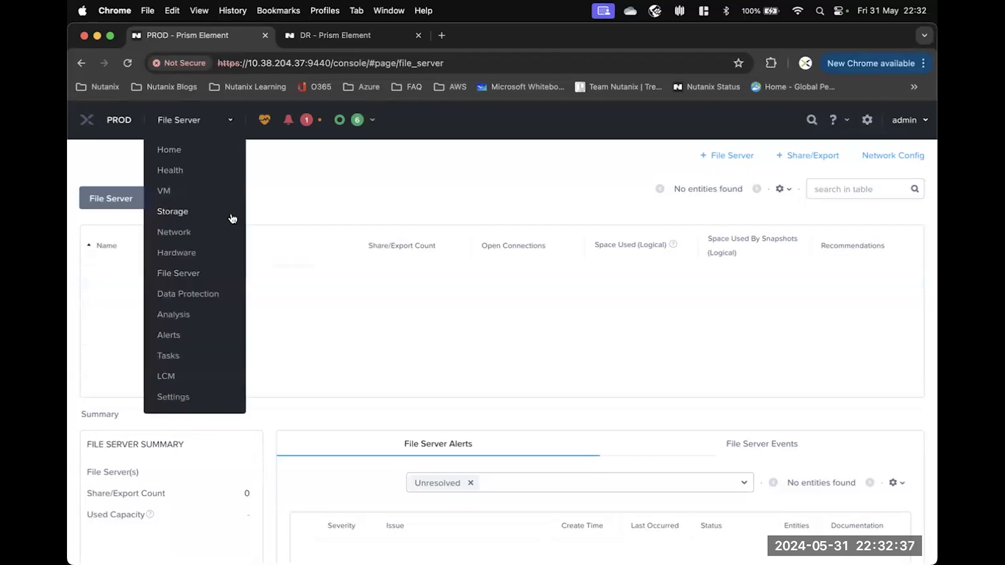
{"action": "left_click", "coordinate": [169, 377]}
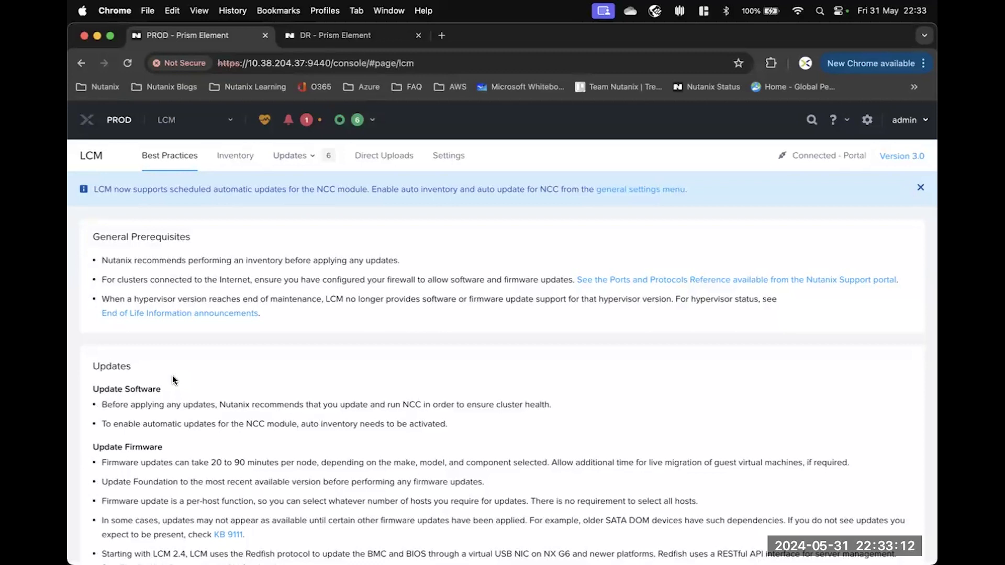
Show the LCM Inventory listing AOS 6.5, NCC 4.6.0 and firmware for 4 hosts.
{"action": "left_click", "coordinate": [236, 166]}
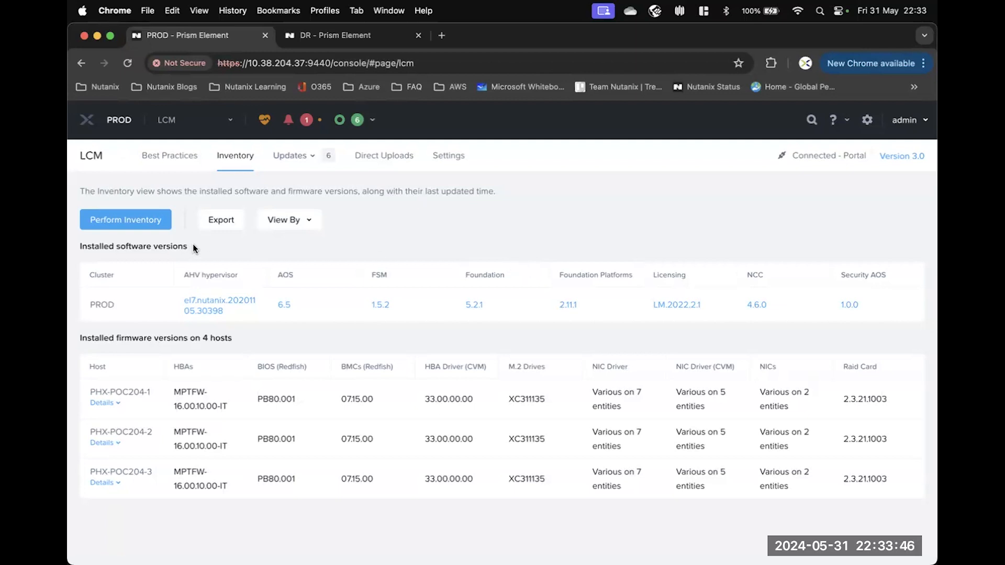
Bring up the update category choices and check that the installed AOS version is 6.5.
{"action": "left_click", "coordinate": [301, 159]}
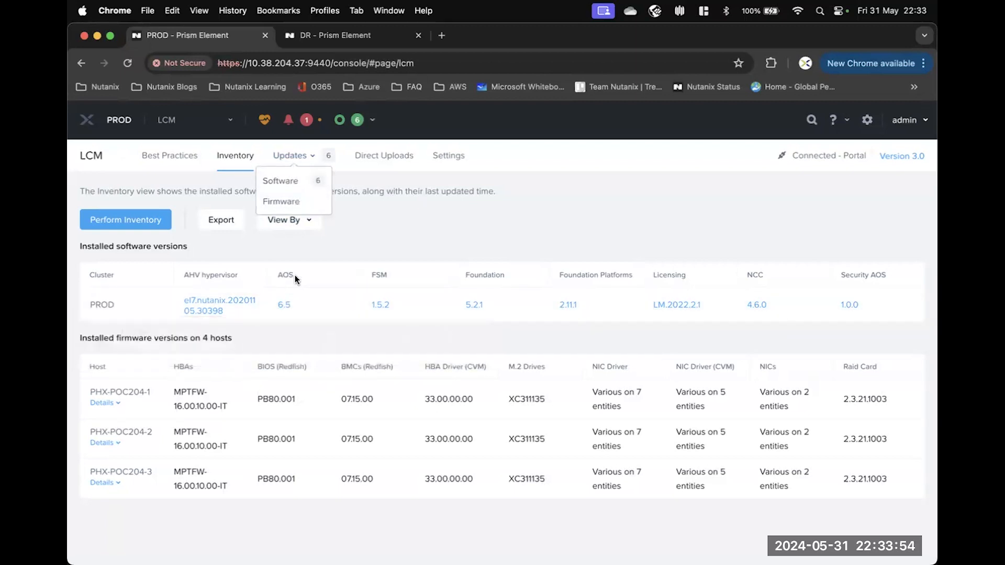
{"action": "mouse_move", "coordinate": [285, 313]}
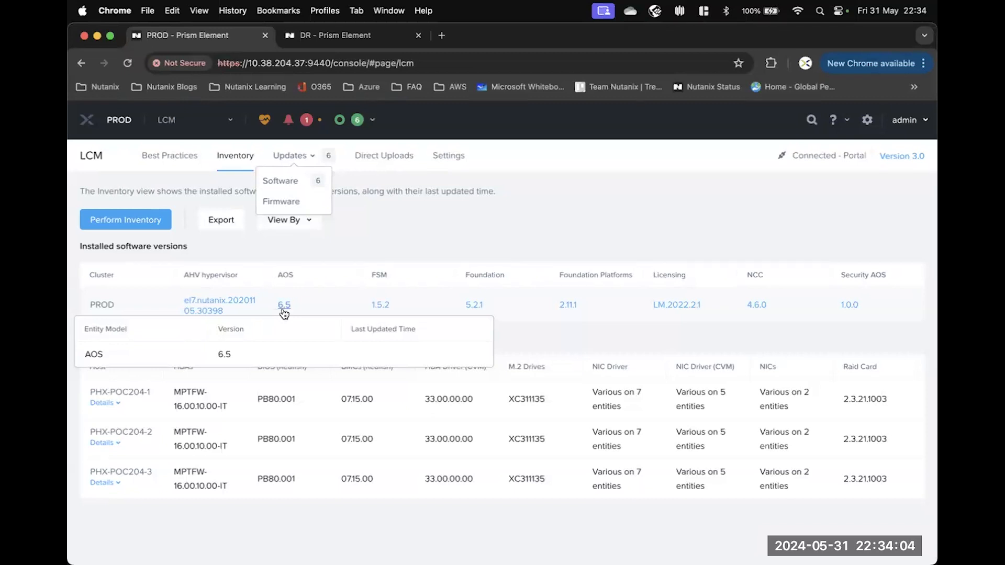
List the 6 available software updates, including AOS 6.5.5.7 over the current 6.5 LTS.
{"action": "left_click", "coordinate": [283, 183]}
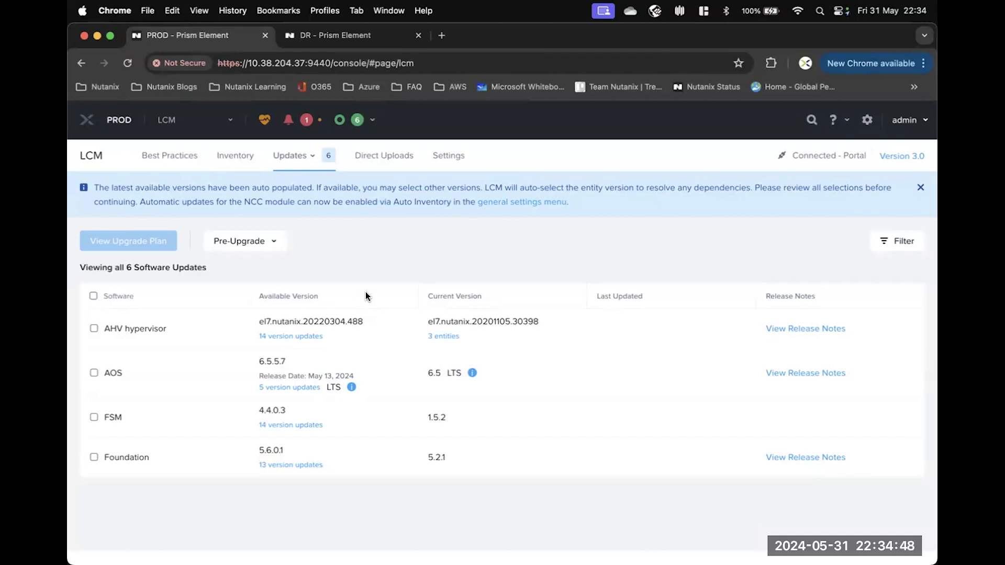
Select only the AOS update and generate the 6.5 to 6.5.5.7 upgrade plan.
{"action": "left_click", "coordinate": [93, 296]}
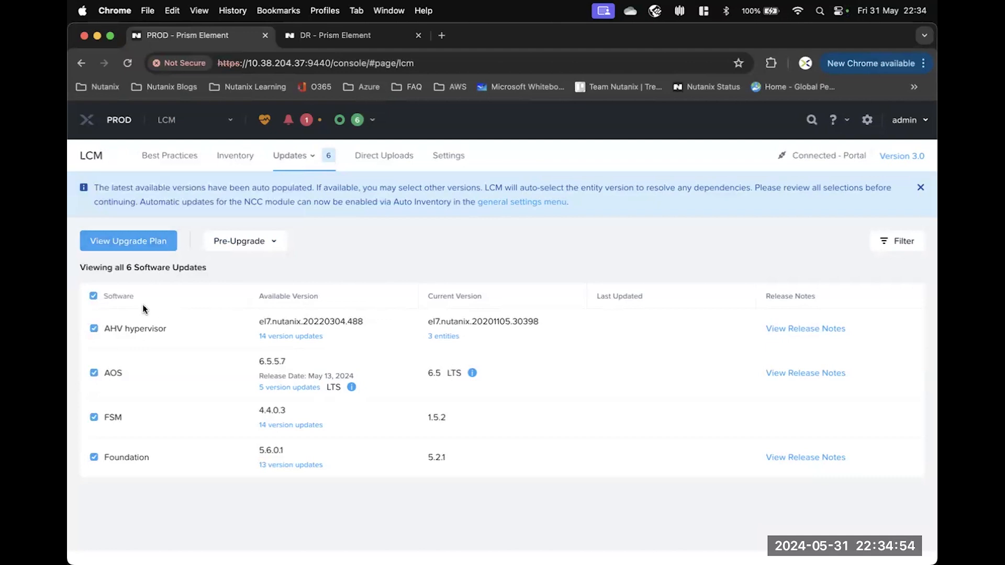
{"action": "left_click", "coordinate": [92, 297]}
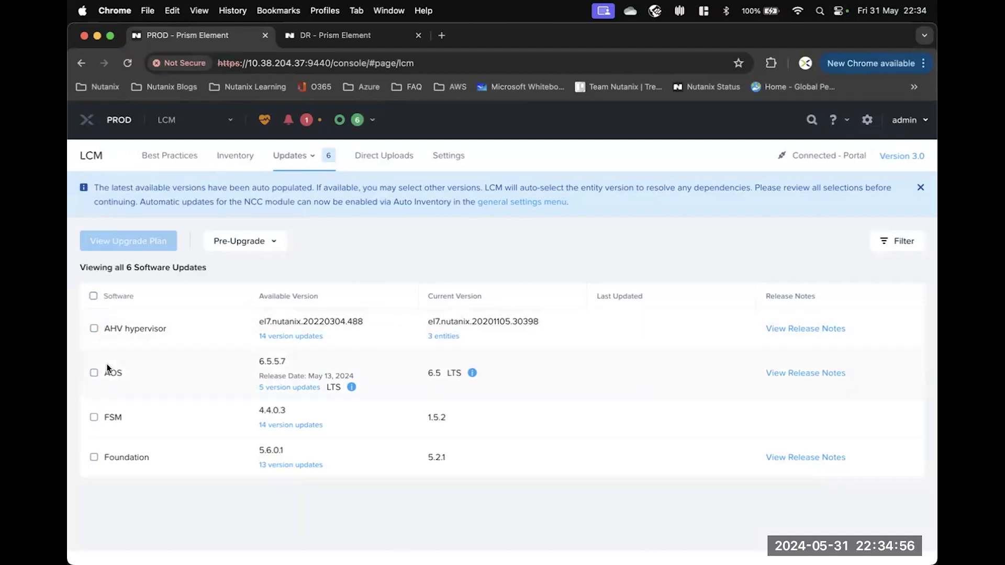
{"action": "left_click", "coordinate": [93, 373]}
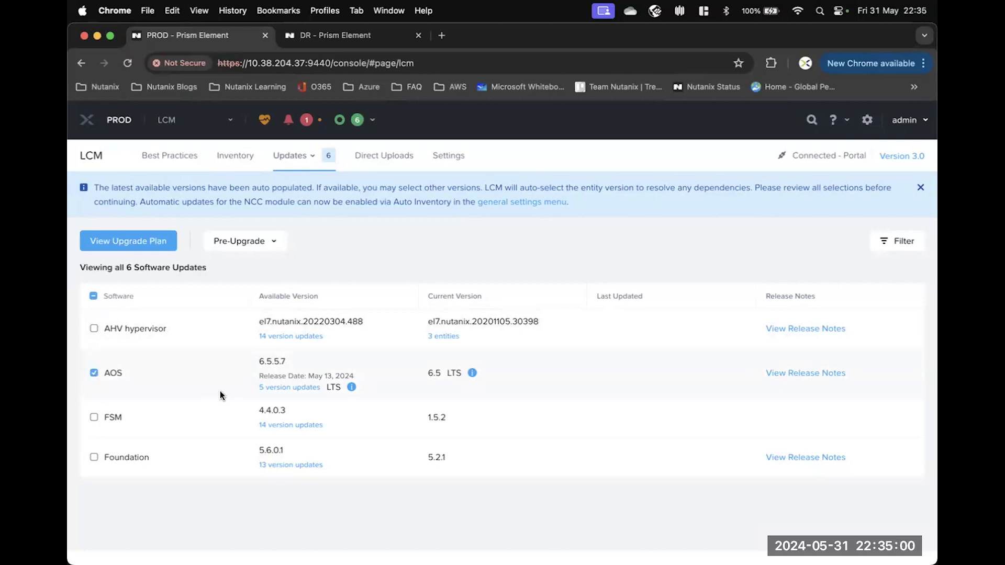
{"action": "left_click", "coordinate": [131, 241]}
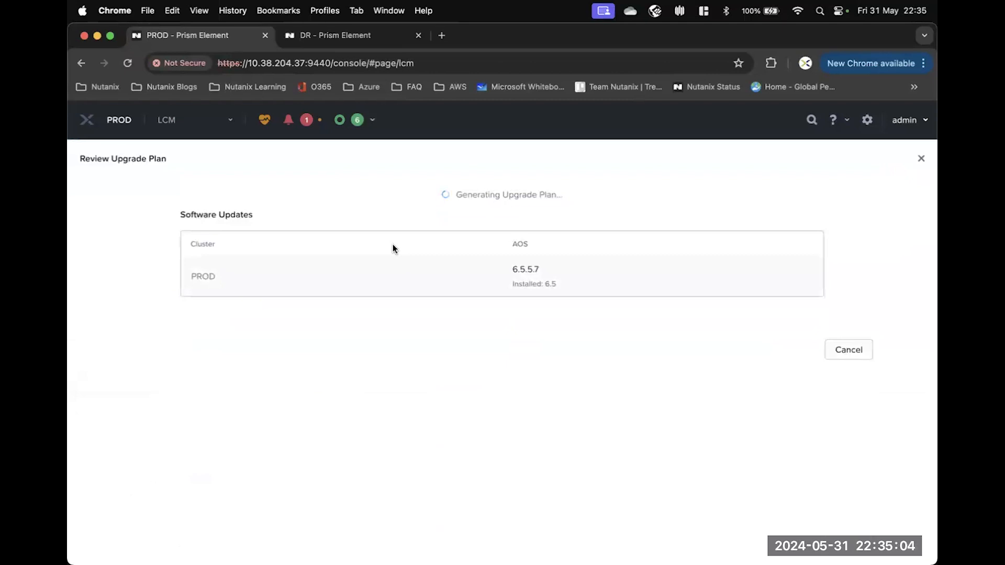
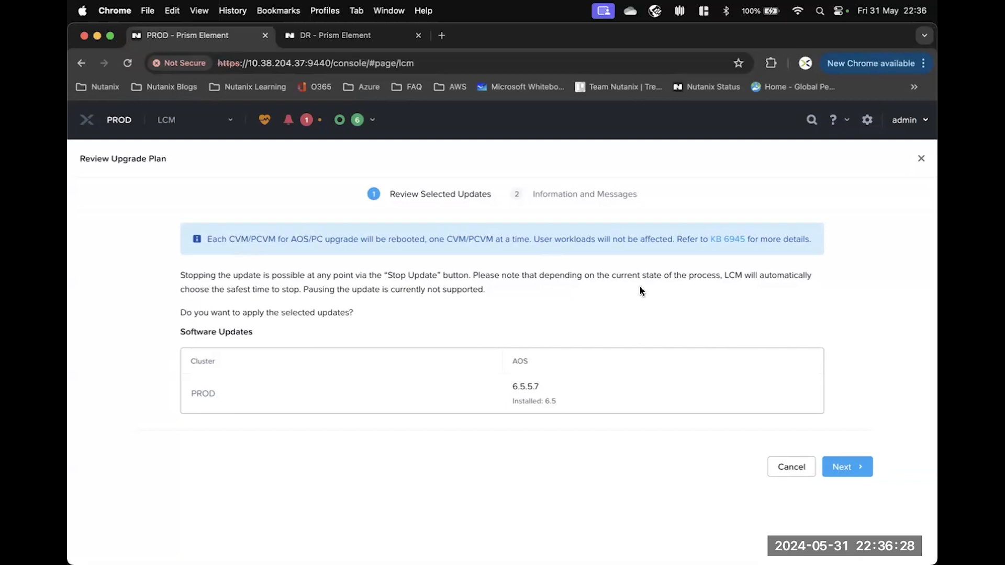
Move past the upgrade plan's information and messages and apply the AOS 6.5.5.7 update.
{"action": "left_click", "coordinate": [848, 470]}
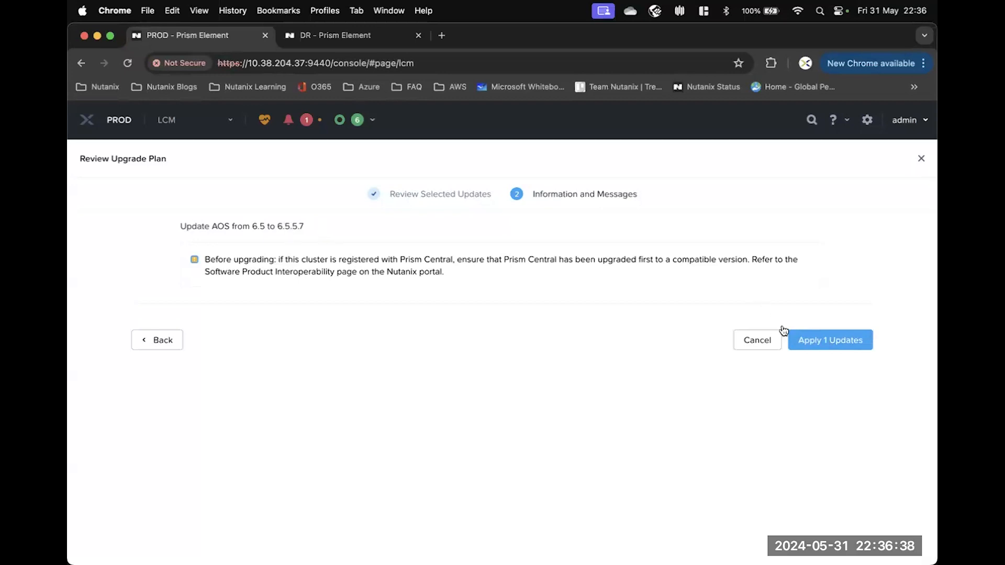
{"action": "left_click", "coordinate": [825, 340]}
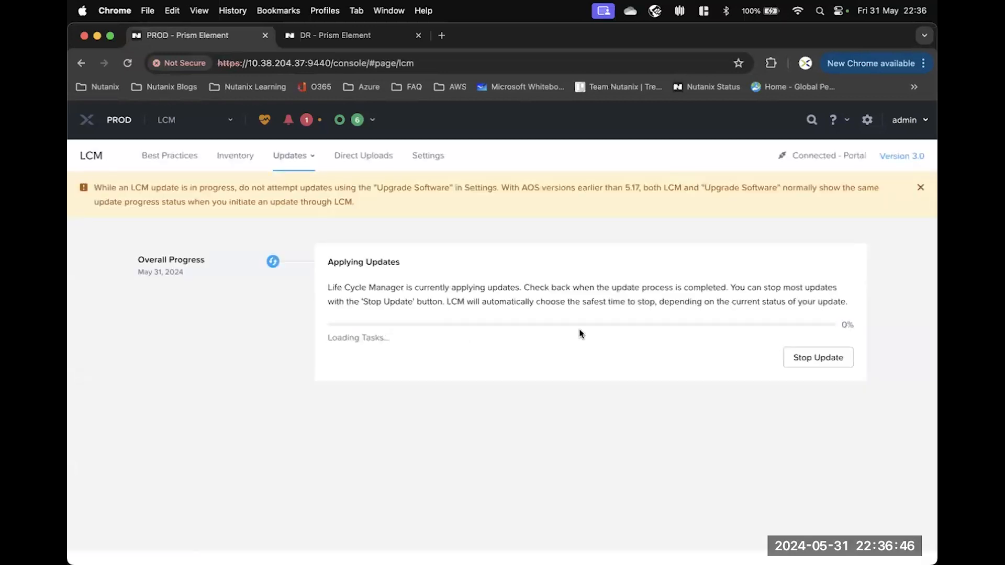
Check recent tasks for the queued AOS update precheck, then go back to the PROD Home dashboard.
{"action": "left_click", "coordinate": [371, 121]}
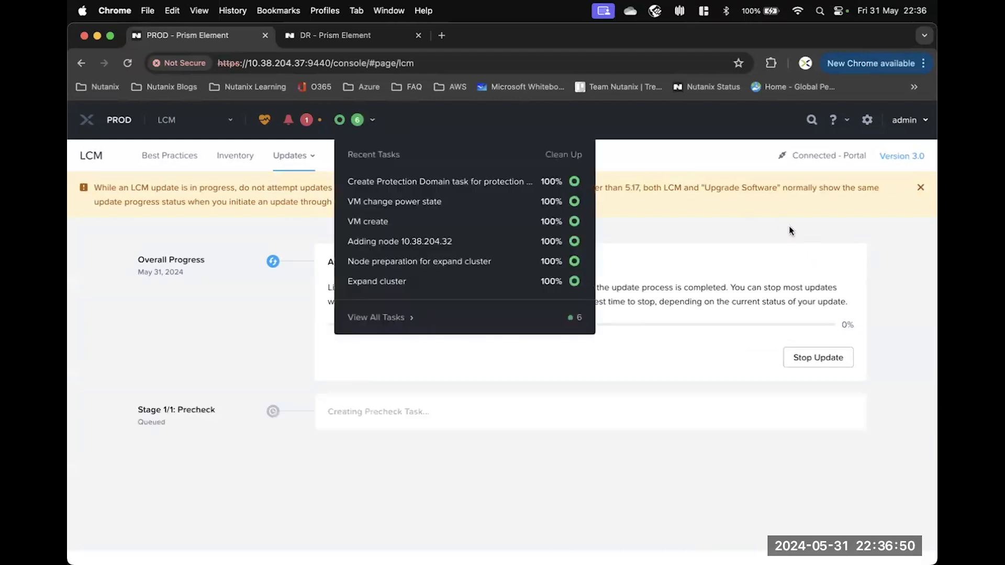
{"action": "left_click", "coordinate": [763, 222]}
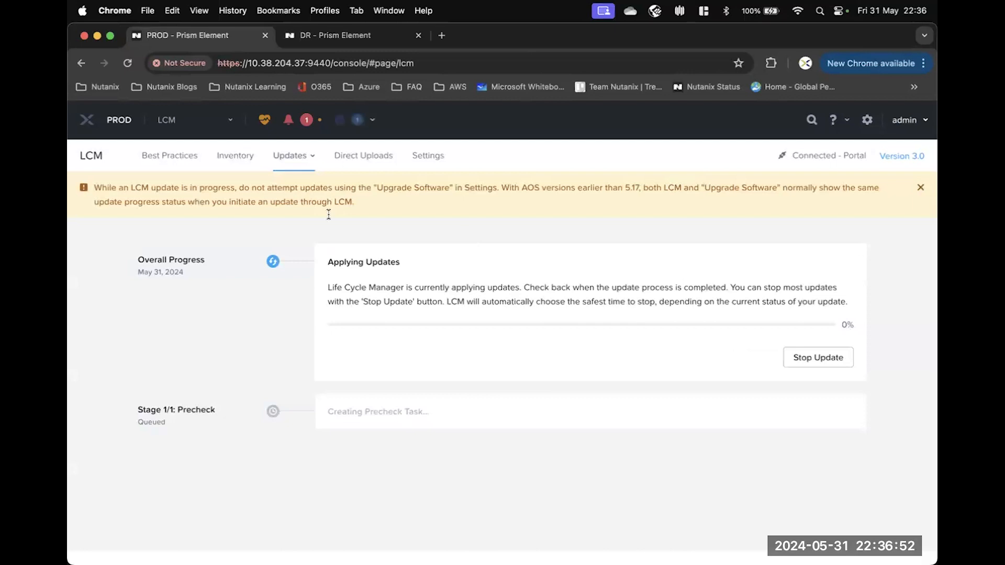
{"action": "left_click", "coordinate": [87, 121]}
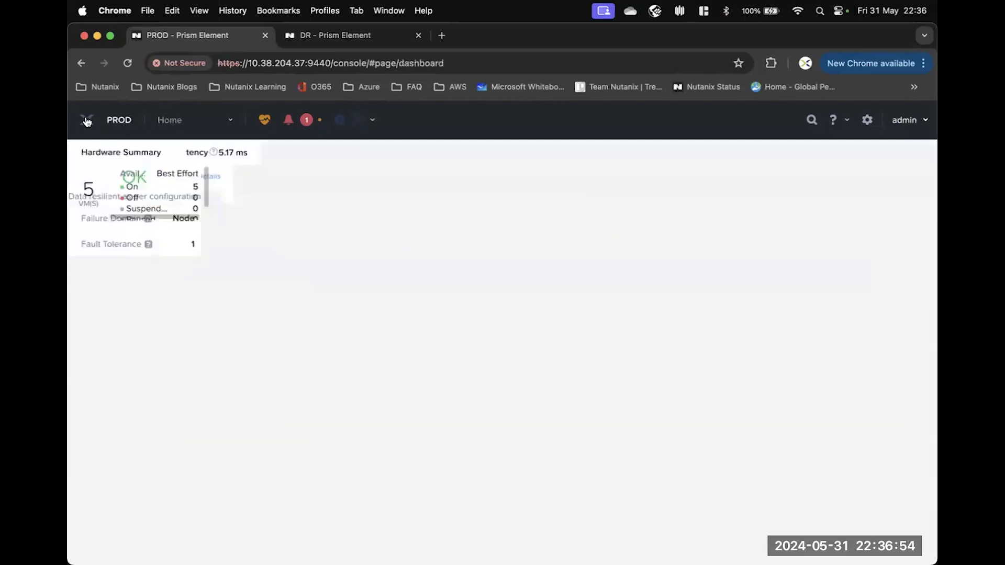